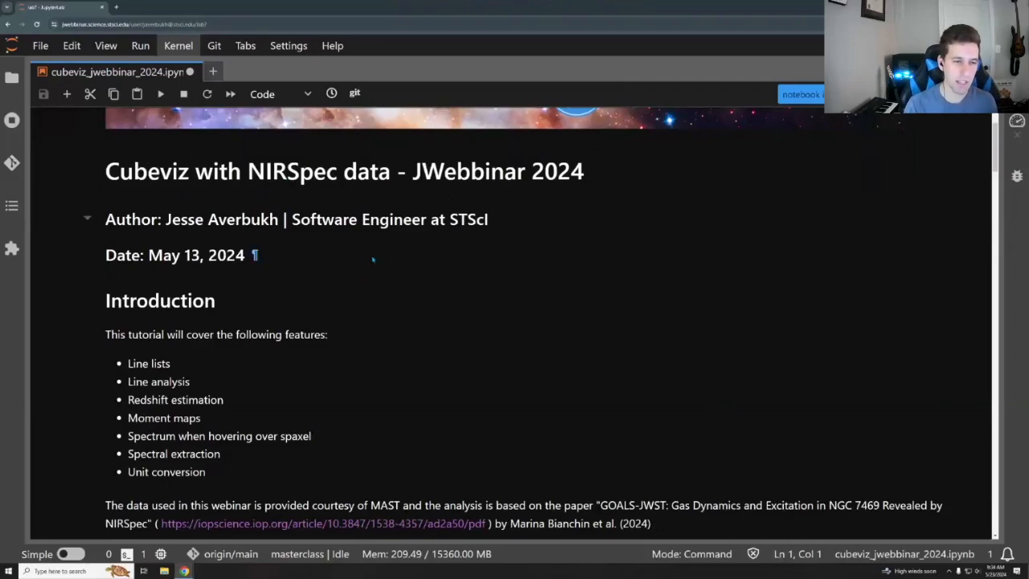
# - Run the notebook's imports cell that loads Cubeviz, the region-of-interest classes, the line-list loader, QTable and astropy units
pyautogui.scroll(-1, 372, 261)
pyautogui.scroll(-1, 161, 271)
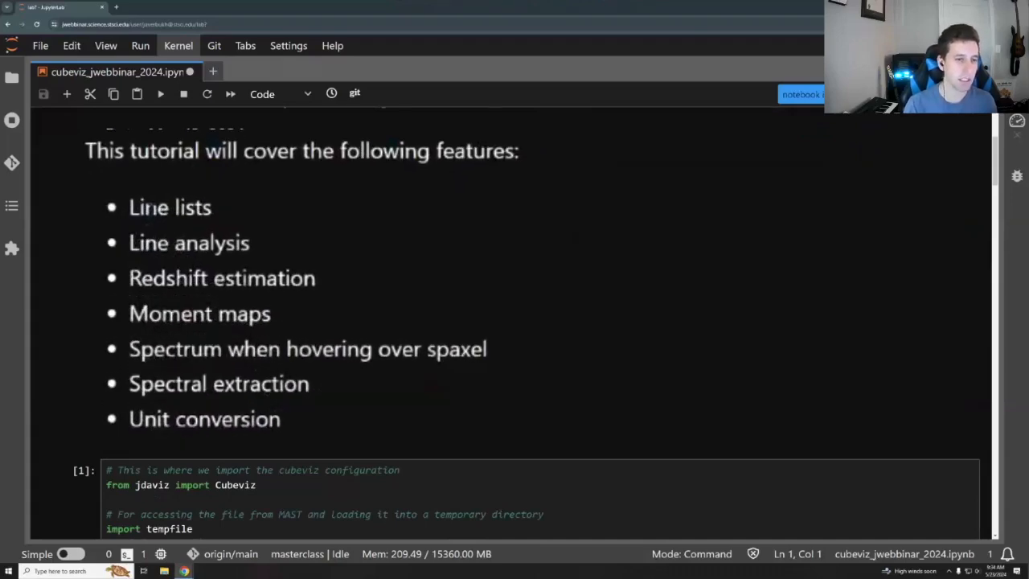
pyautogui.scroll(-1, 539, 490)
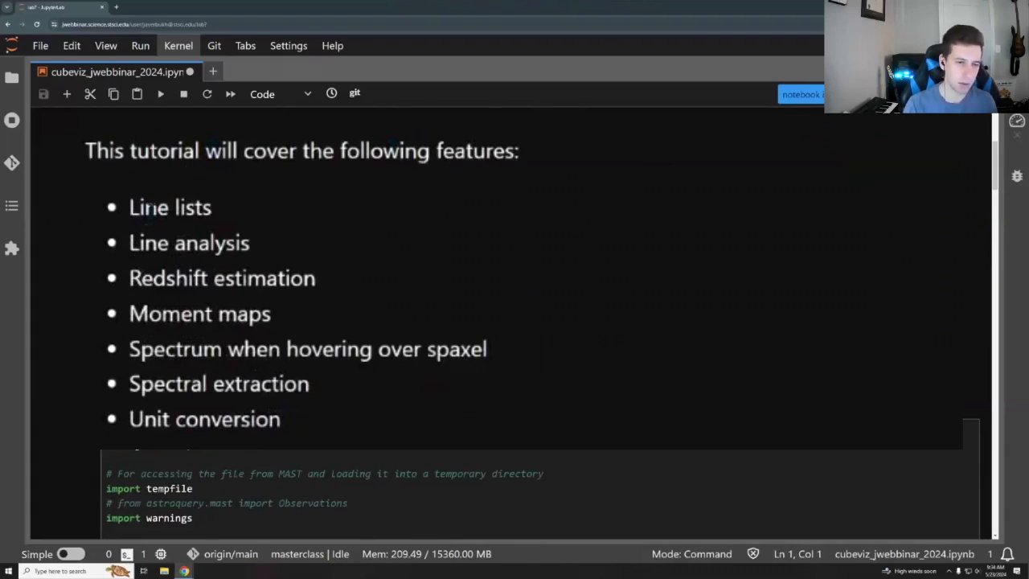
pyautogui.scroll(-3, 539, 402)
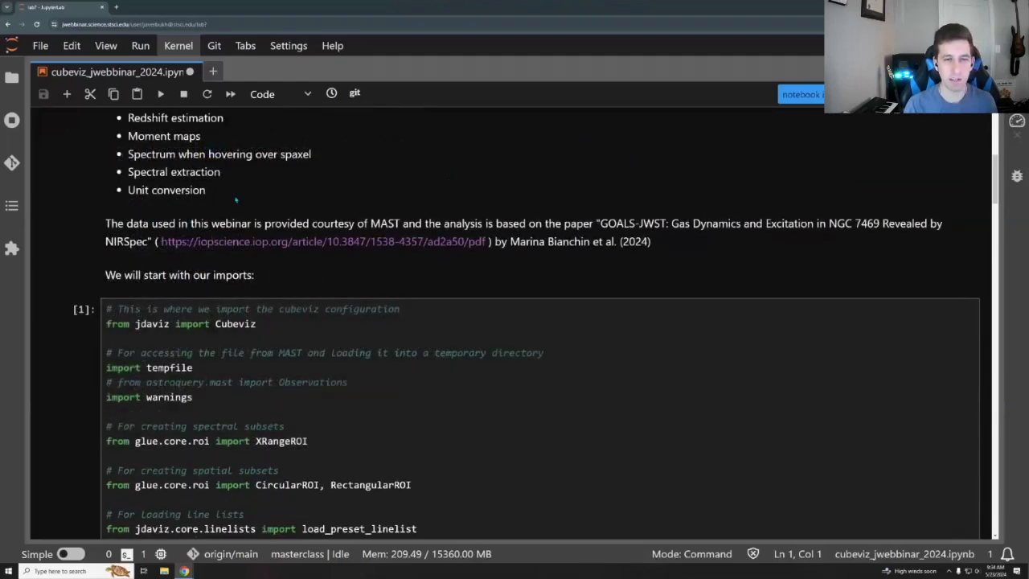
pyautogui.scroll(-1, 235, 199)
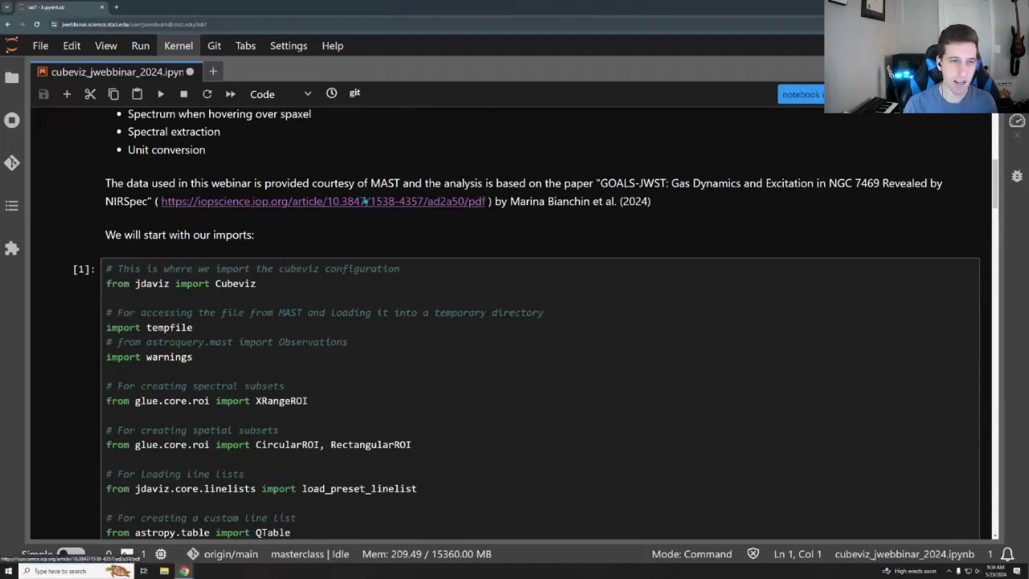
pyautogui.scroll(-2, 512, 225)
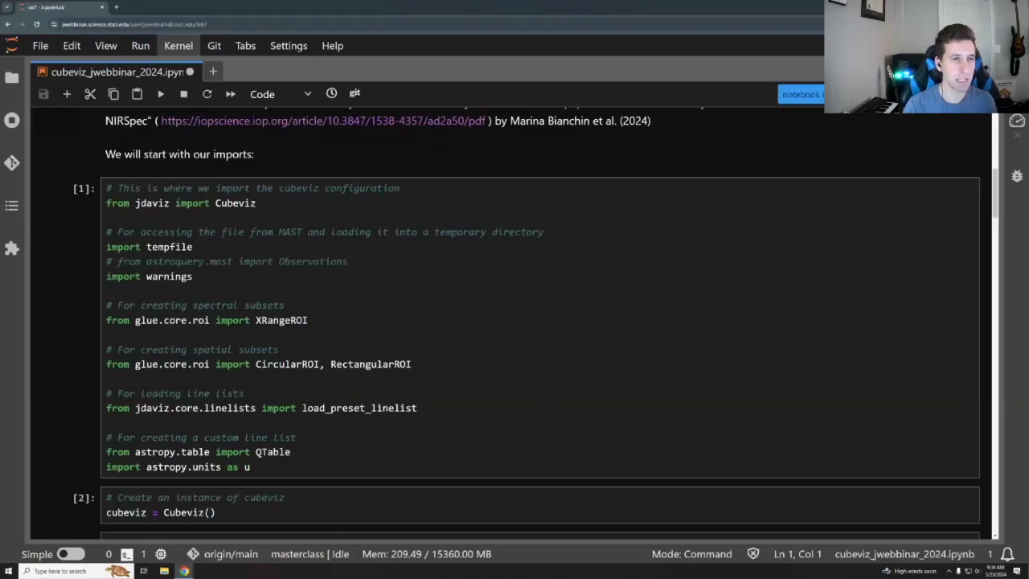
pyautogui.scroll(-1, 524, 308)
pyautogui.click(274, 206)
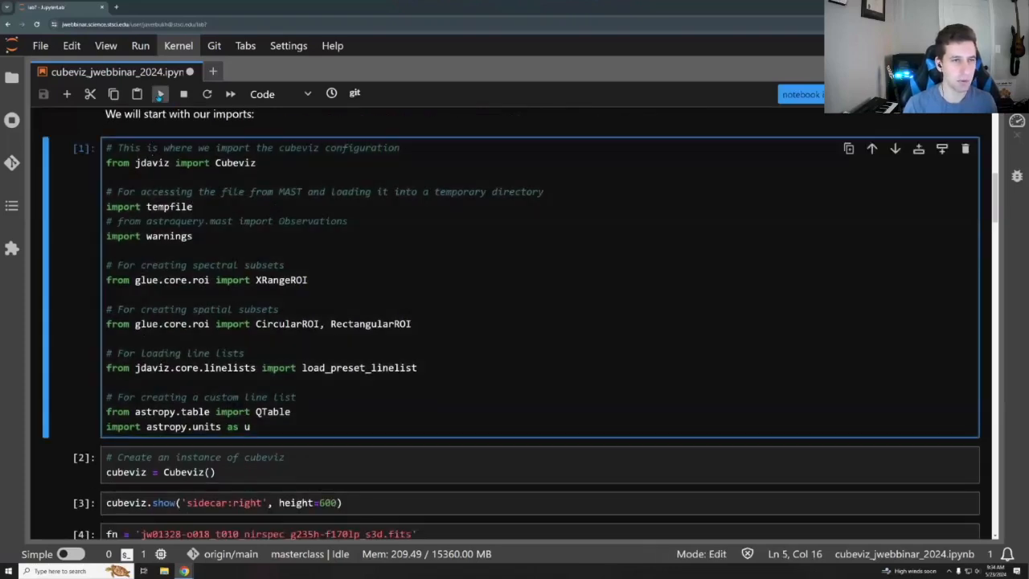
pyautogui.click(160, 94)
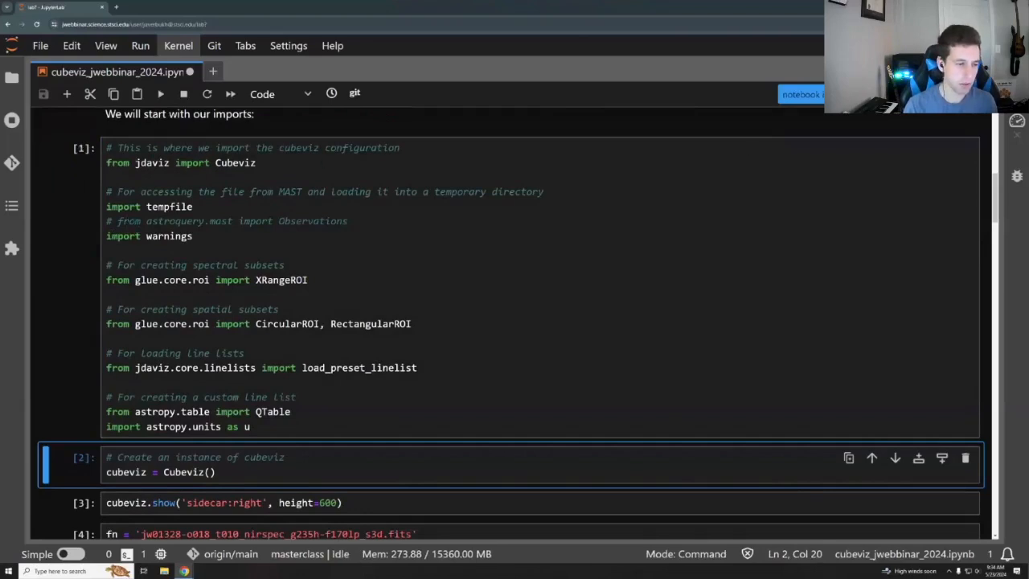
# - Examine the commented-out MAST import and download lines and the staged path used by the data-loading cell
pyautogui.moveTo(347, 221); pyautogui.dragTo(90, 221)
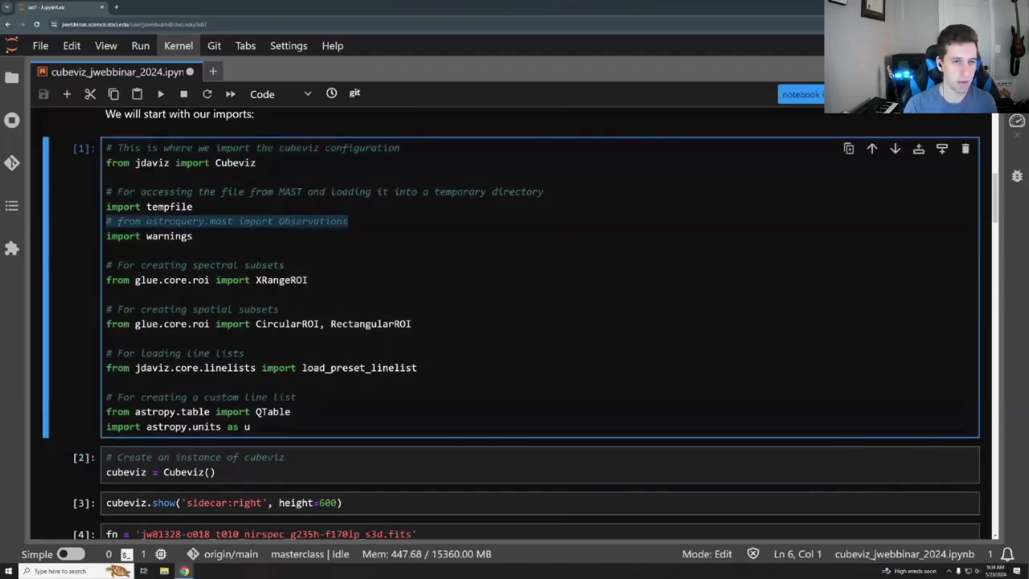
pyautogui.scroll(-5, 514, 322)
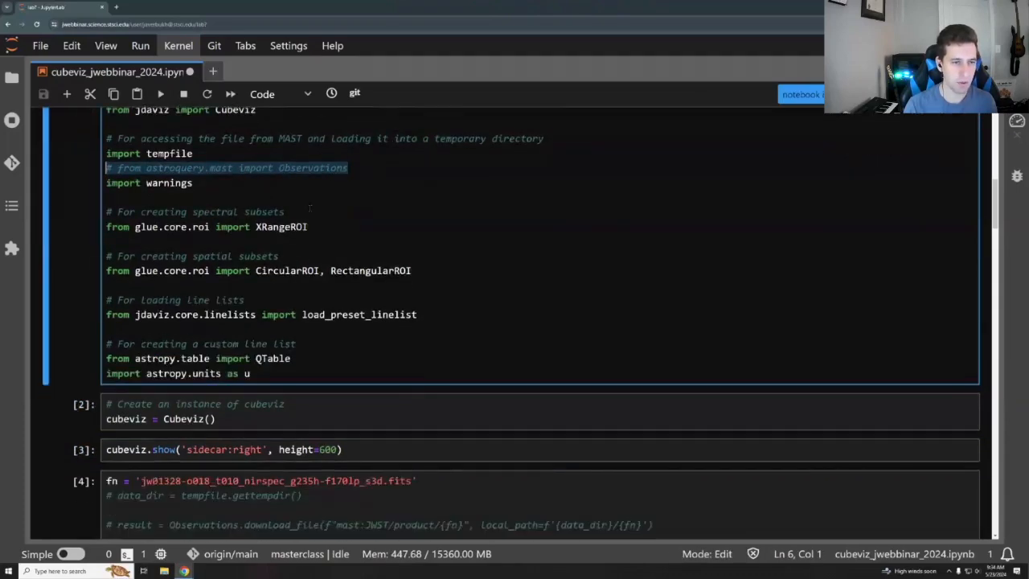
pyautogui.moveTo(250, 255); pyautogui.dragTo(92, 229)
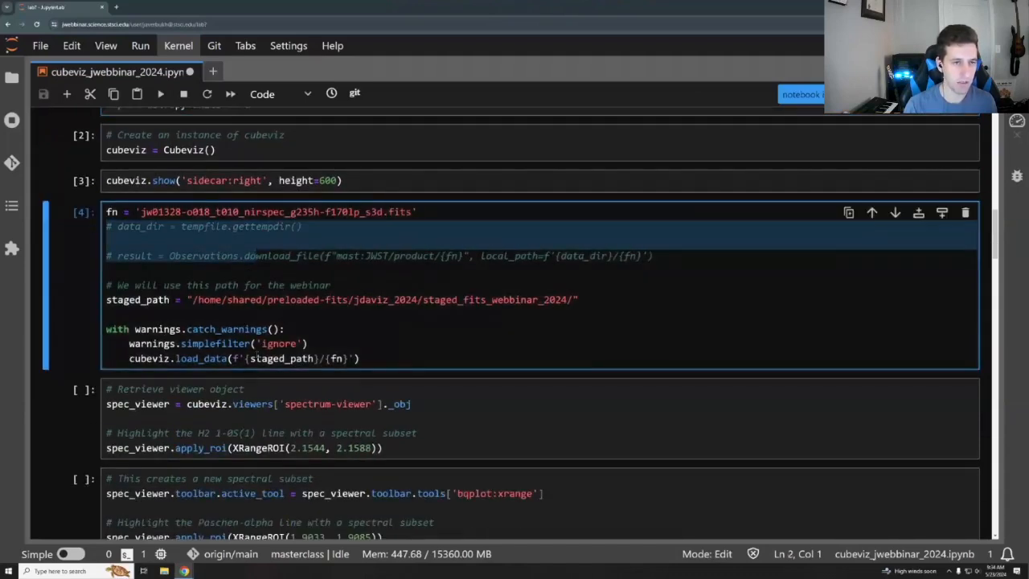
pyautogui.moveTo(250, 359); pyautogui.dragTo(314, 359)
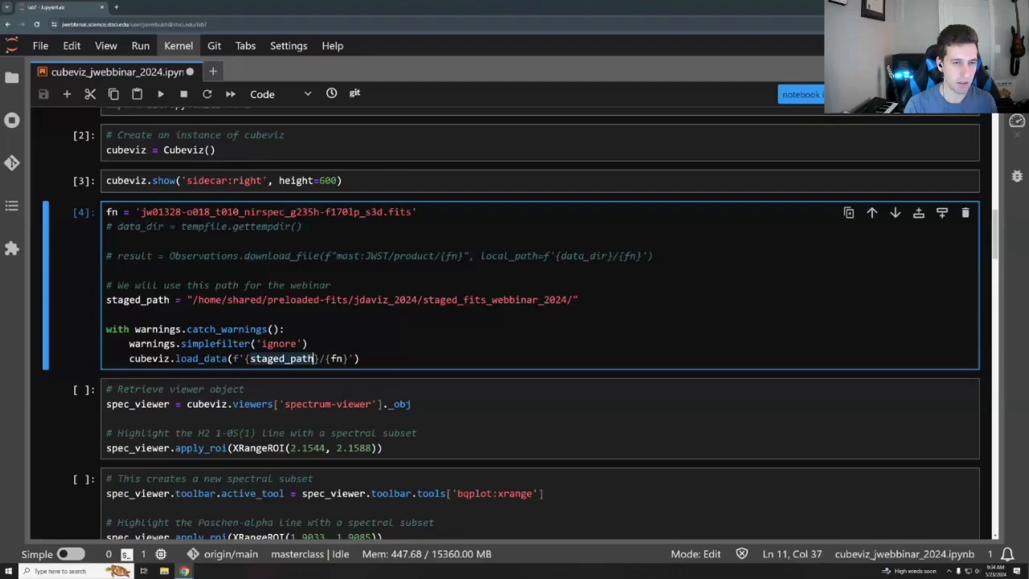
pyautogui.moveTo(164, 225); pyautogui.dragTo(117, 227)
# - Run the cells that create the Cubeviz instance and show it in a right-hand sidecar with height 600
pyautogui.scroll(5, 539, 322)
pyautogui.click(231, 336)
pyautogui.click(160, 94)
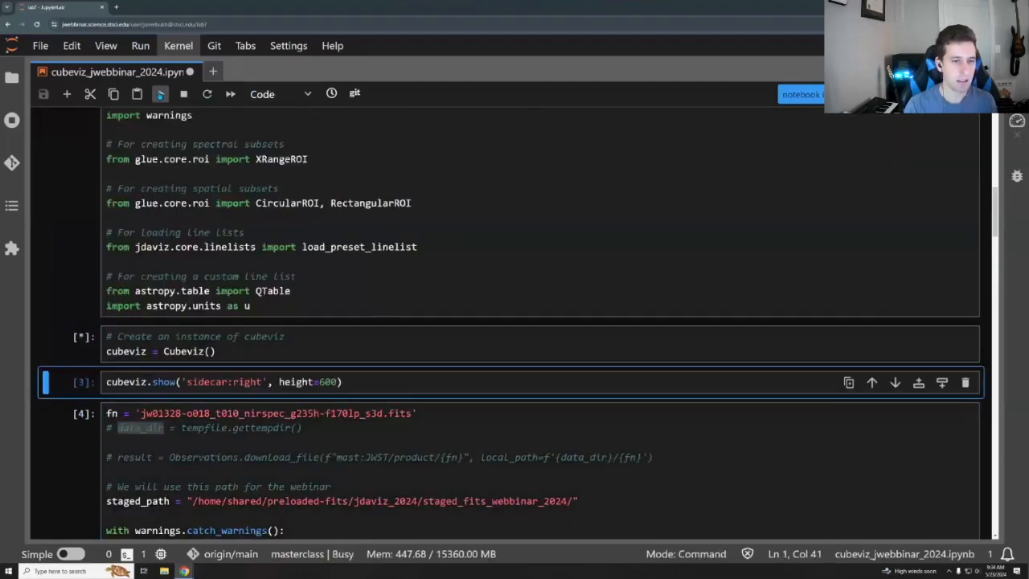
pyautogui.scroll(-1, 333, 319)
pyautogui.click(345, 302)
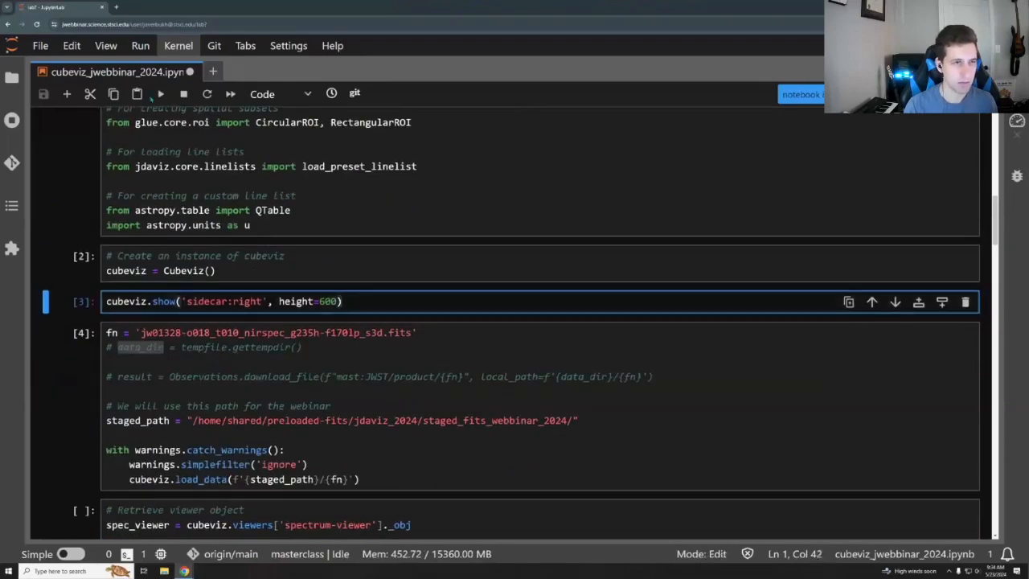
pyautogui.click(160, 94)
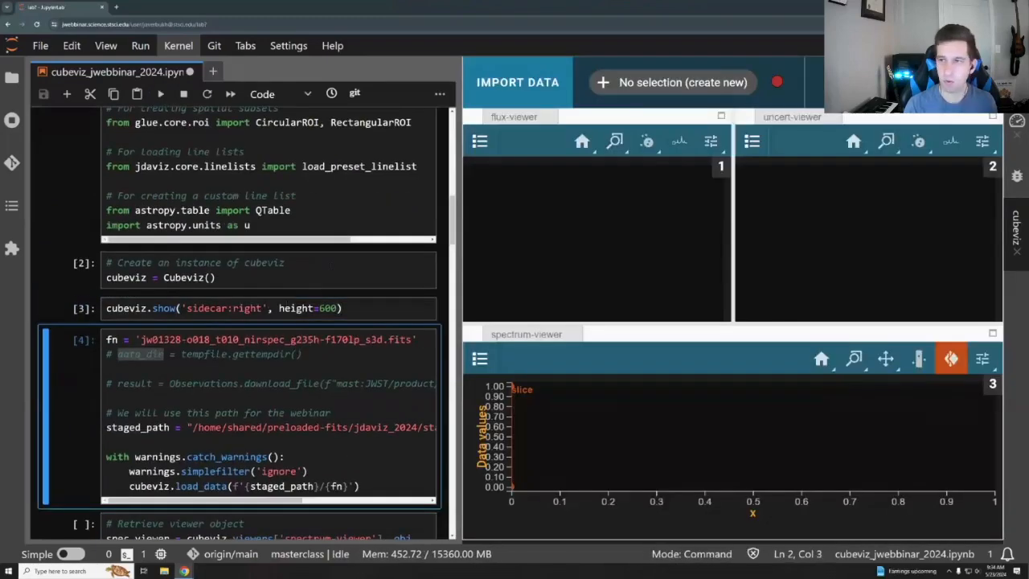
# - Run the cell that loads jw01328-o018_t010_nirspec_g235h-f170lp_s3d.fits from the staged path into Cubeviz
pyautogui.scroll(-1, 214, 296)
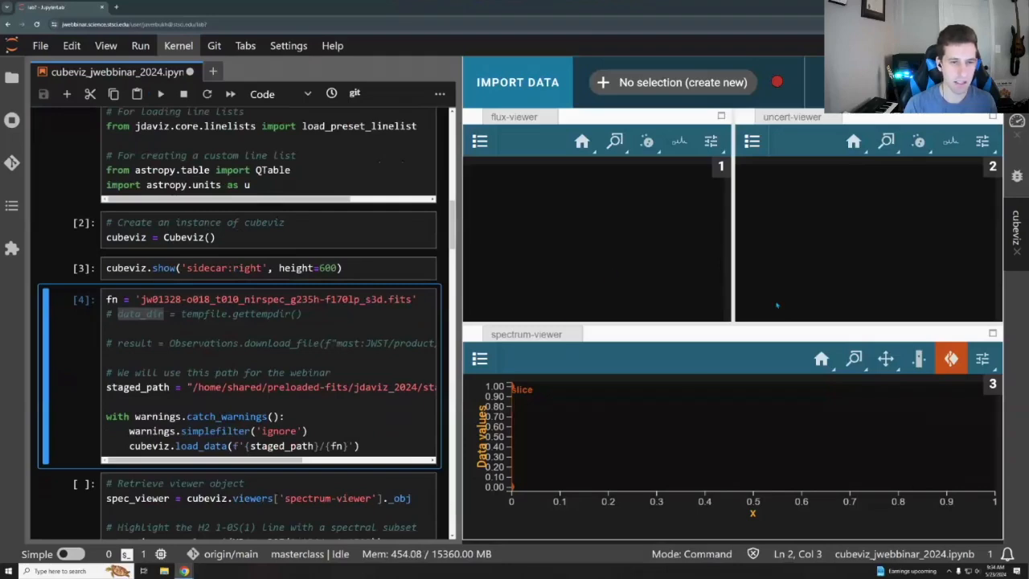
pyautogui.click(178, 328)
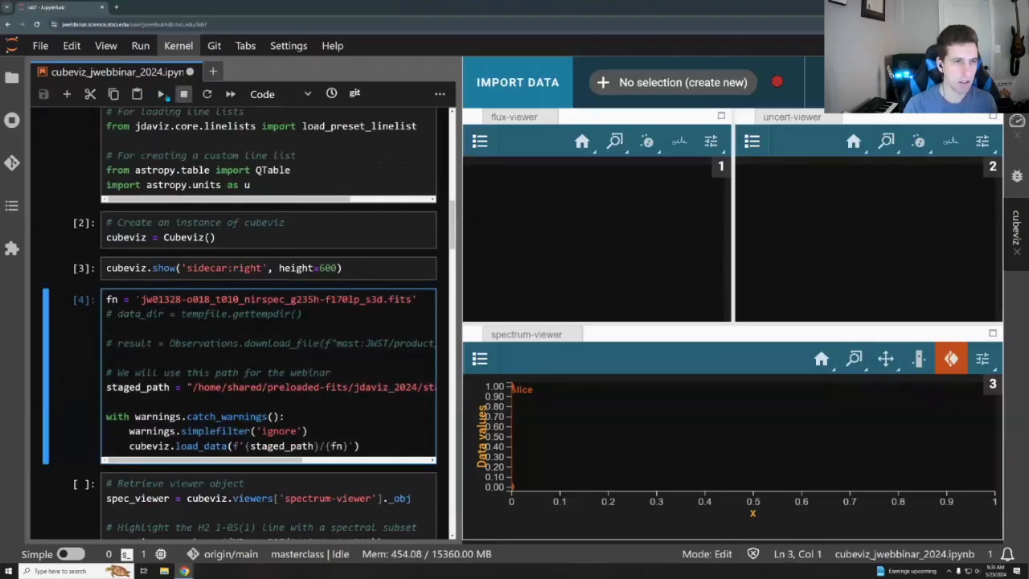
pyautogui.click(160, 94)
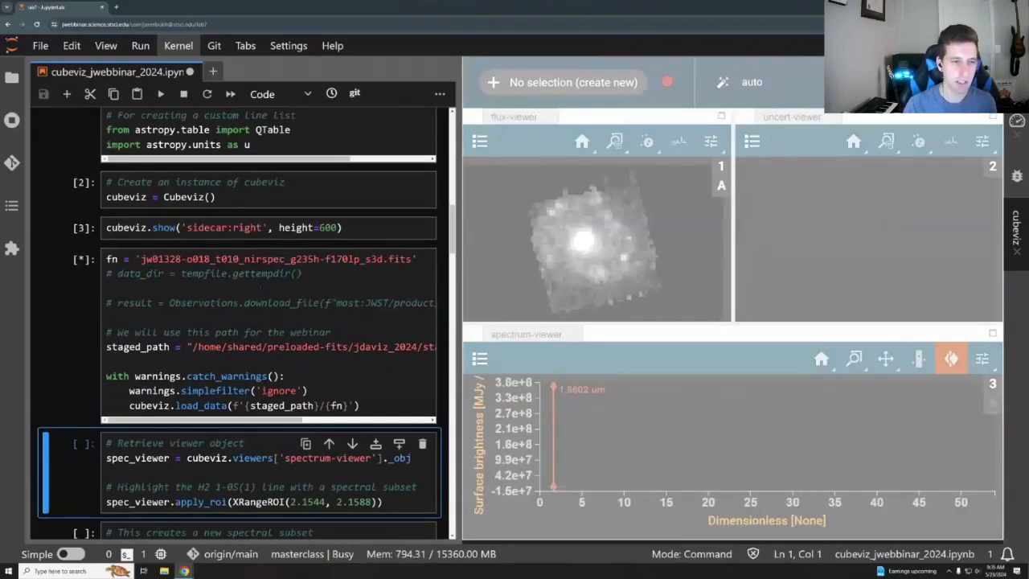
# - Step the cube's displayed slice through the spectrum from the short wavelengths up to about 2.93 µm
pyautogui.scroll(-3, 240, 321)
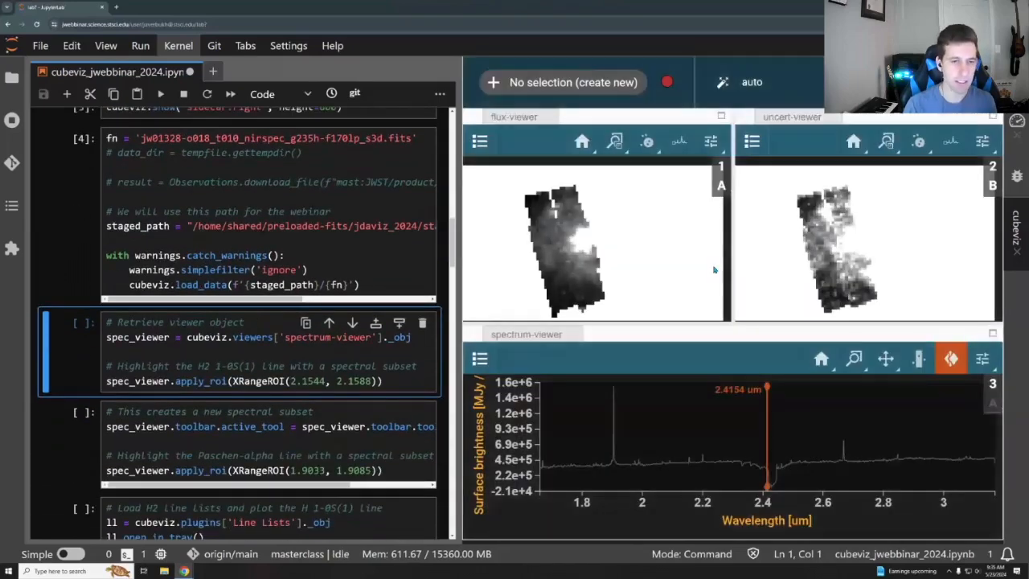
pyautogui.scroll(-1, 287, 292)
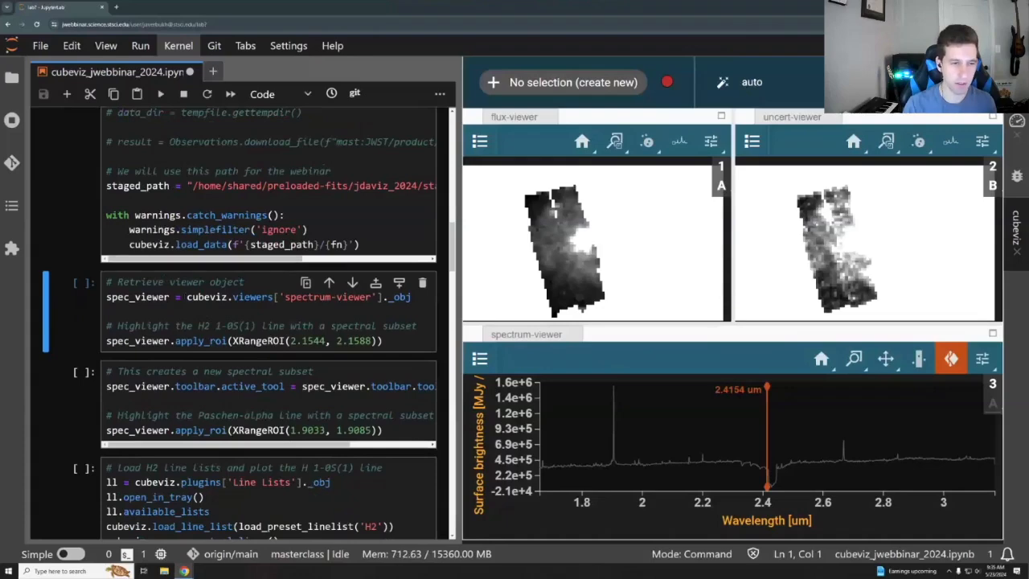
pyautogui.scroll(-1, 248, 323)
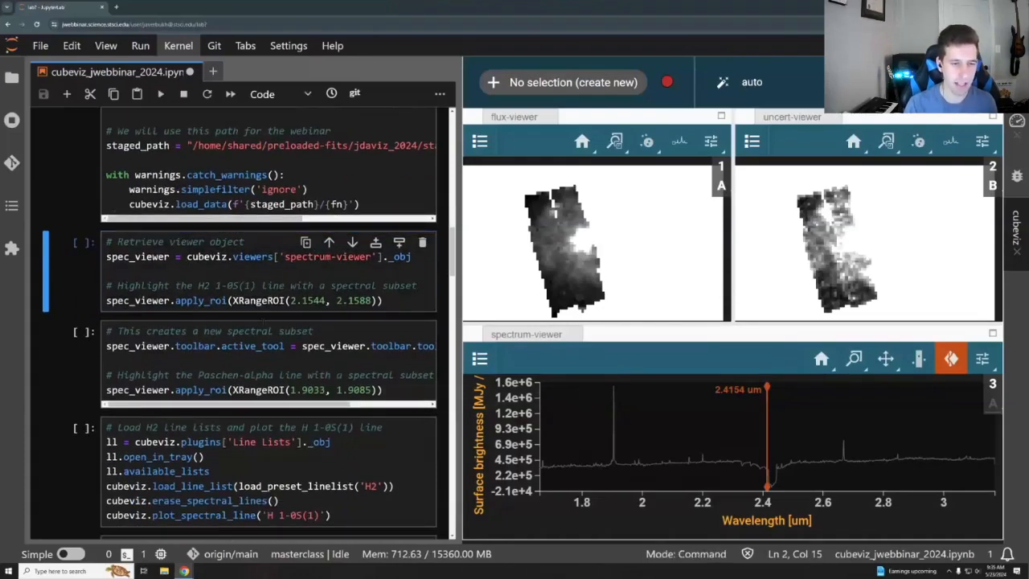
pyautogui.scroll(-1, 241, 322)
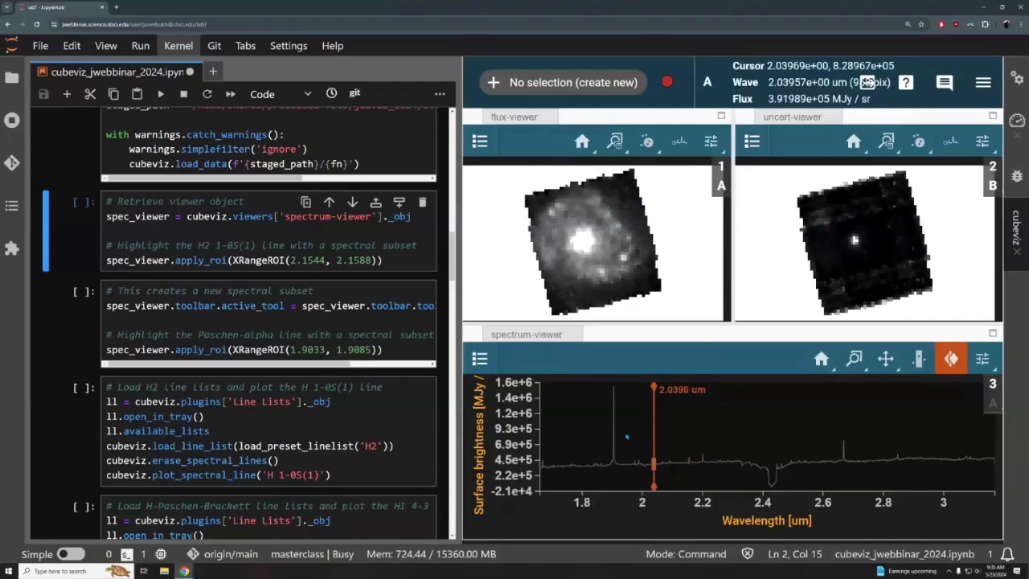
pyautogui.click(571, 434)
pyautogui.click(609, 432)
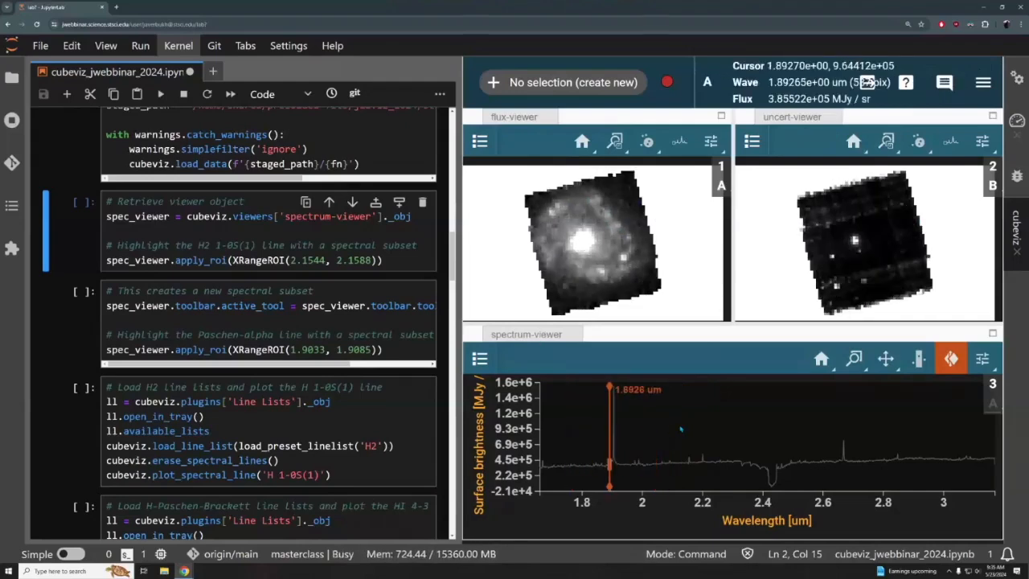
pyautogui.click(683, 429)
pyautogui.click(737, 430)
pyautogui.click(820, 430)
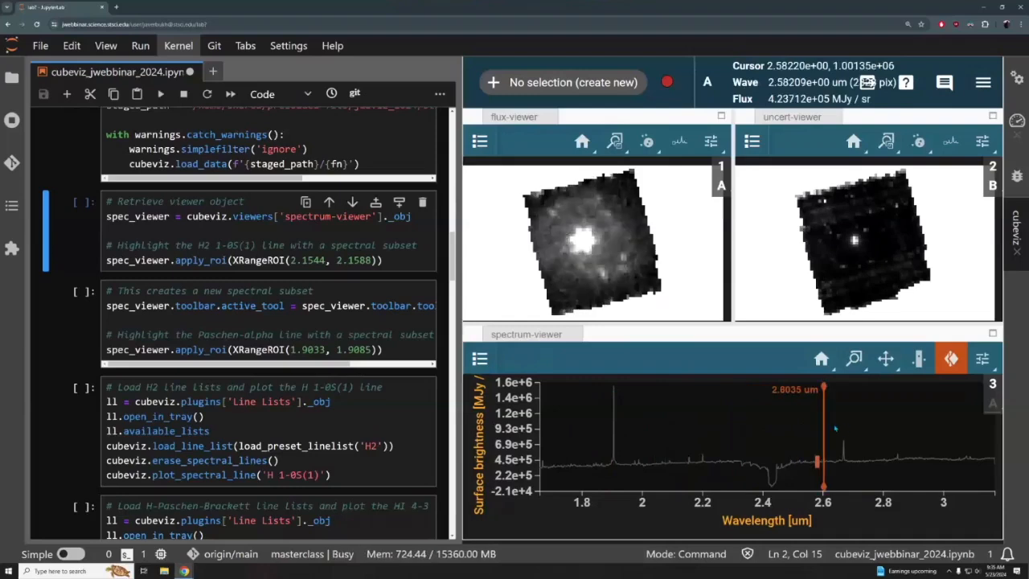
pyautogui.click(852, 430)
pyautogui.click(921, 430)
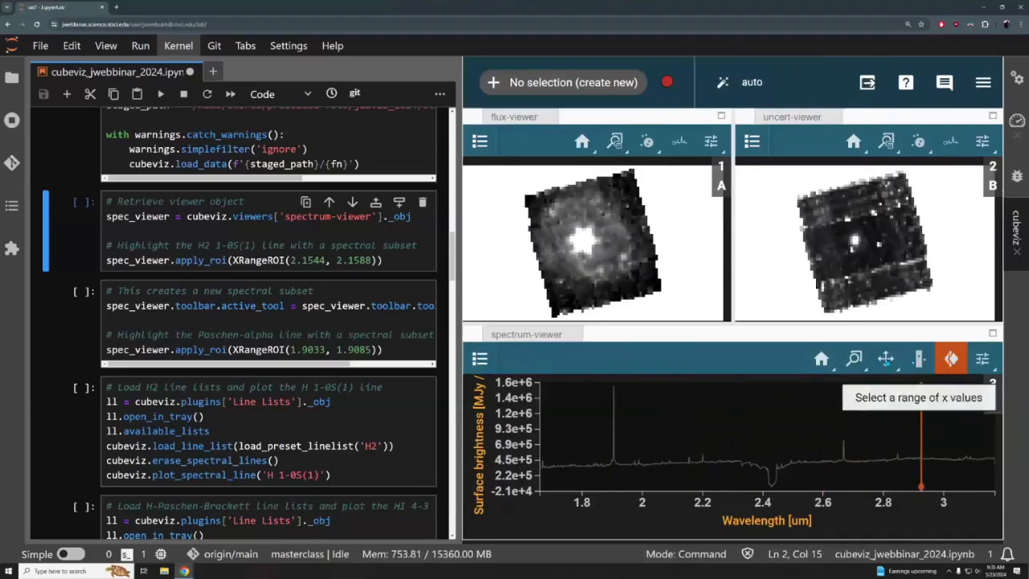
# - Zoom the spectrum to about 1.72–2.59 µm with a drawn rectangle and pan it slightly toward longer wavelengths
pyautogui.click(853, 360)
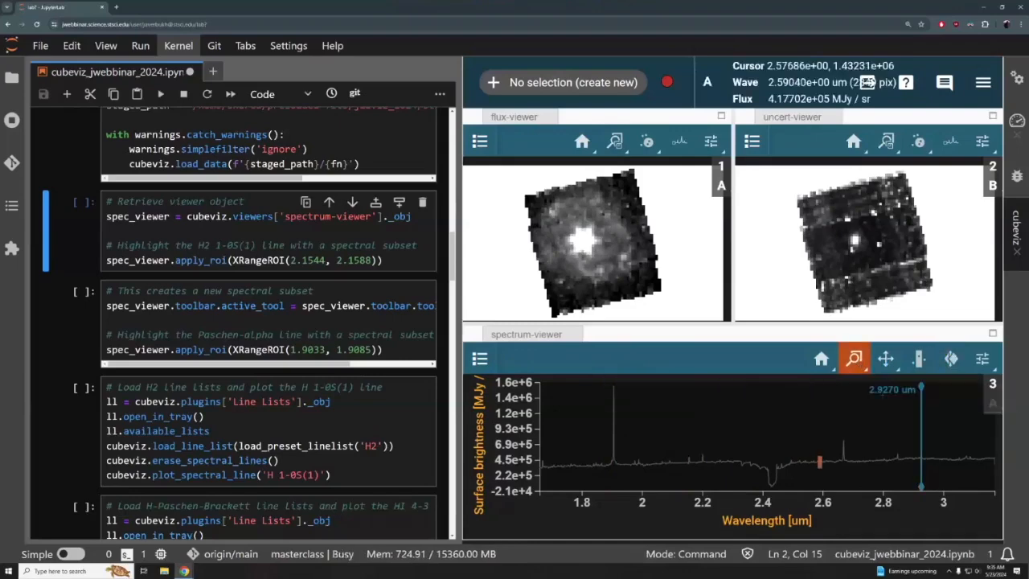
pyautogui.moveTo(558, 410); pyautogui.dragTo(820, 490)
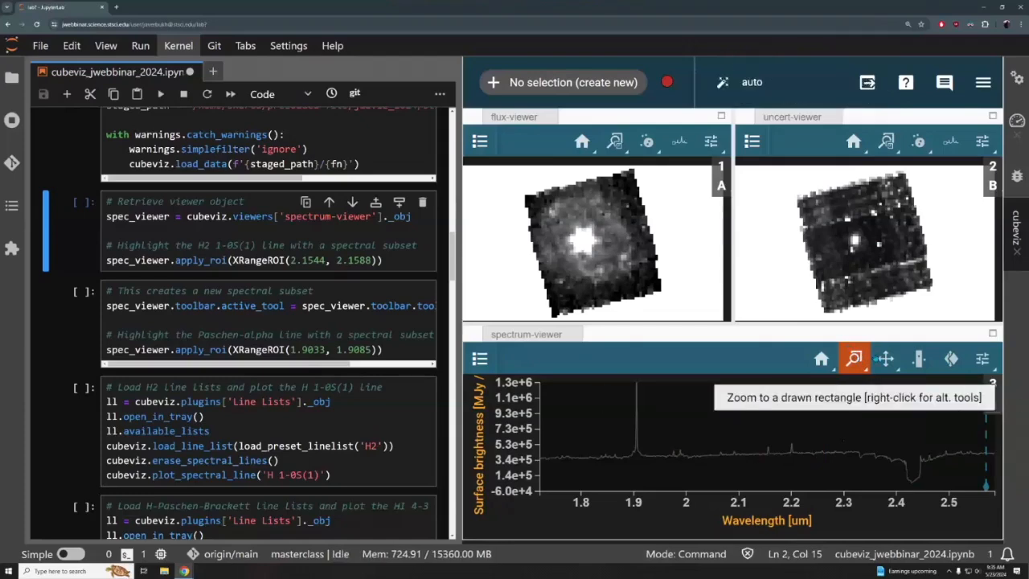
pyautogui.click(885, 359)
pyautogui.moveTo(836, 413); pyautogui.dragTo(813, 409)
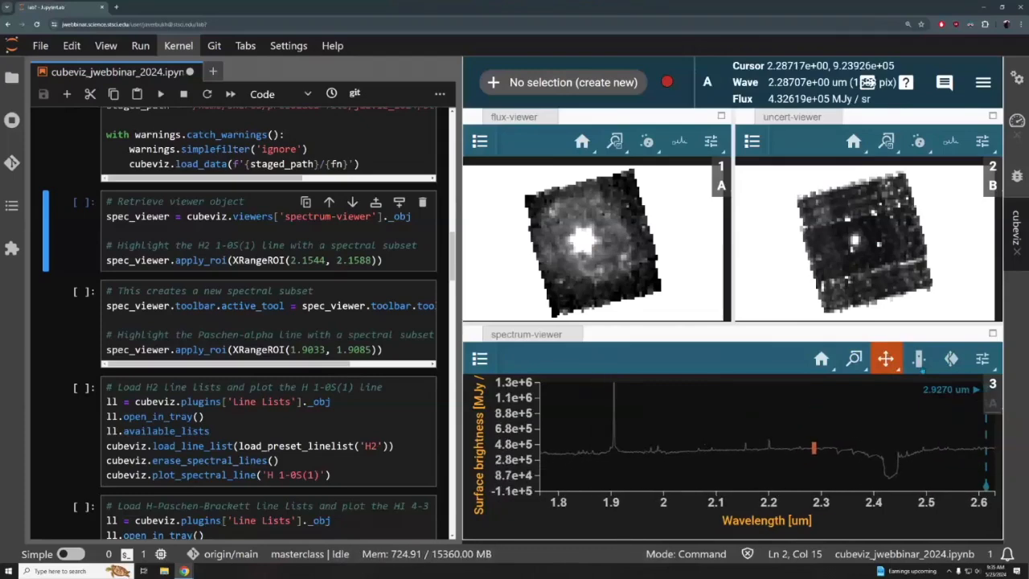
# - Reactivate slice selection in the spectrum and set the displayed slice to about 2.58 µm
pyautogui.click(951, 359)
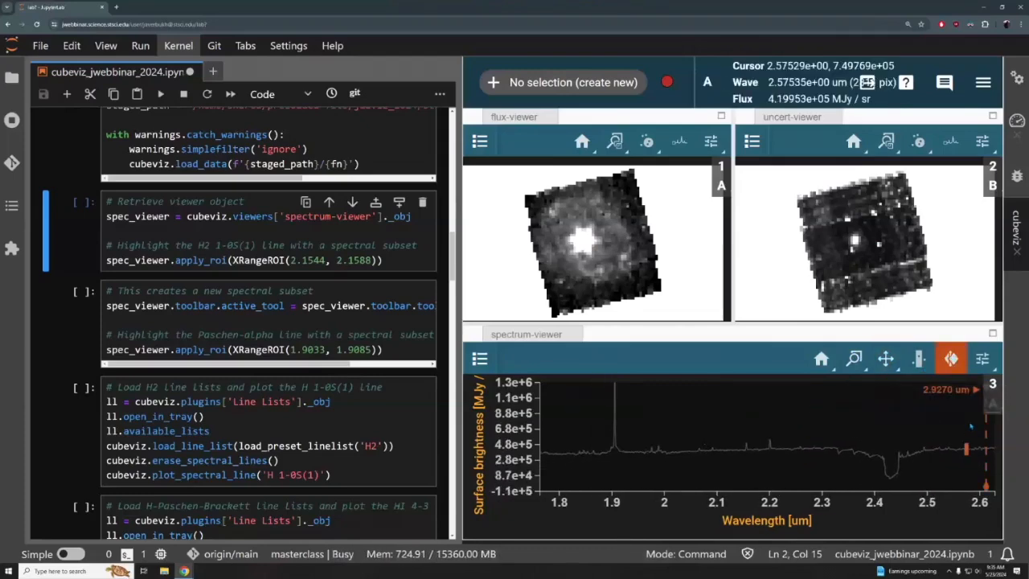
pyautogui.click(970, 426)
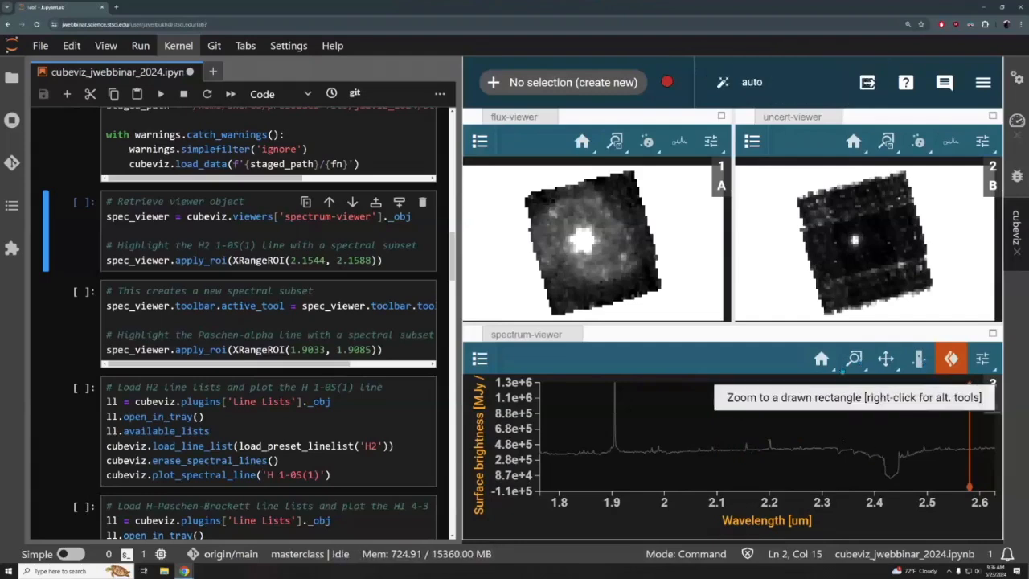
# - Zoom the spectrum to about 1.86–2.24 µm and create a spectral subset over the emission line near 2.157 µm
pyautogui.click(853, 358)
pyautogui.moveTo(590, 426); pyautogui.dragTo(793, 476)
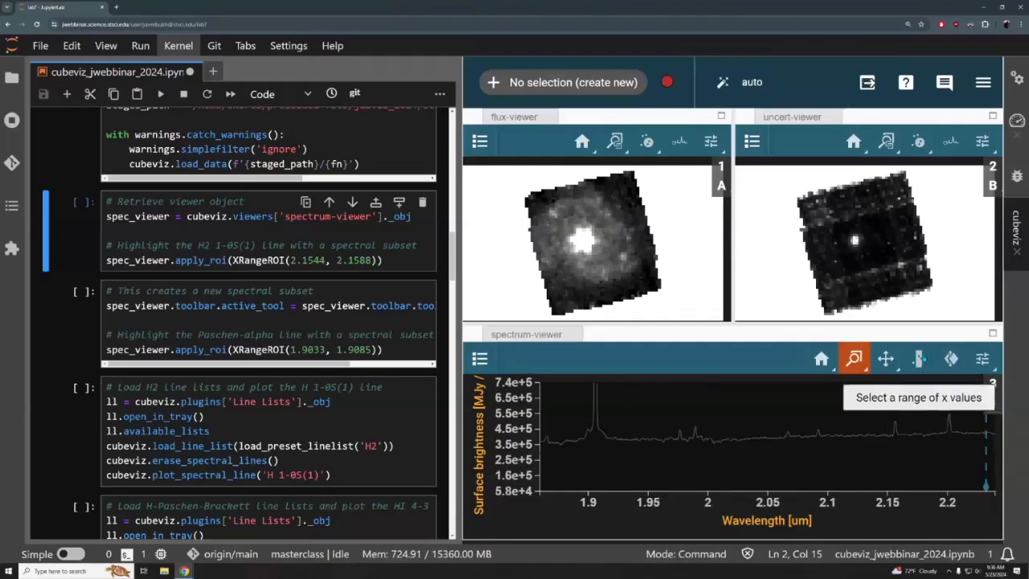
pyautogui.click(918, 358)
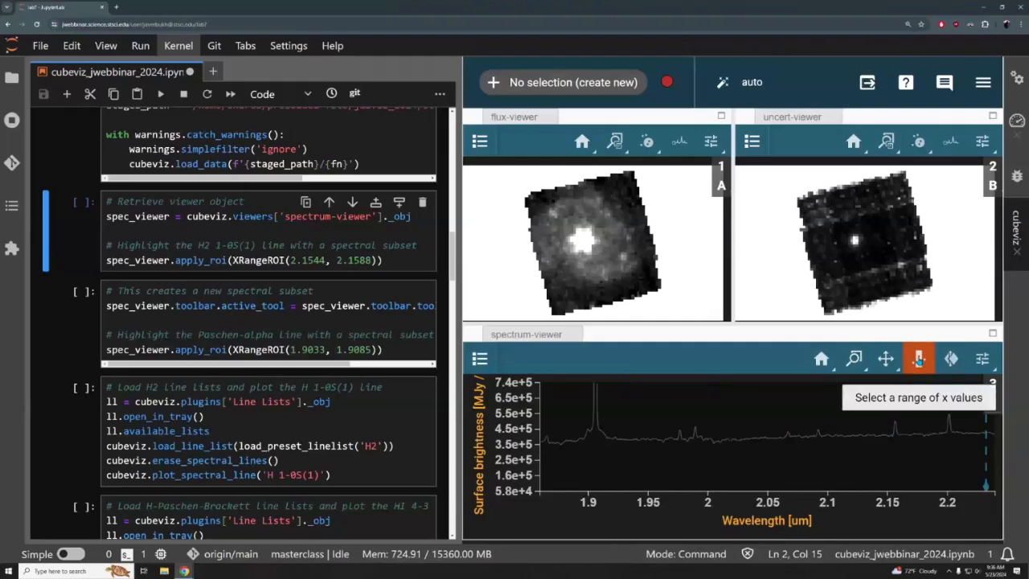
pyautogui.moveTo(892, 435); pyautogui.dragTo(898, 434)
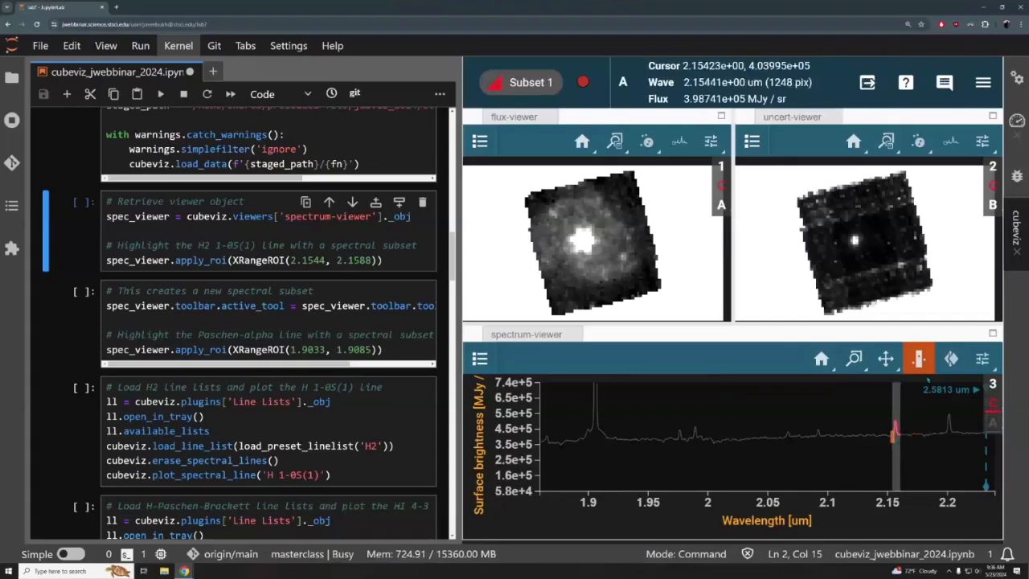
# - Create a second, separate spectral subset over the strong emission line, spanning about 1.903–1.91 µm
pyautogui.click(920, 363)
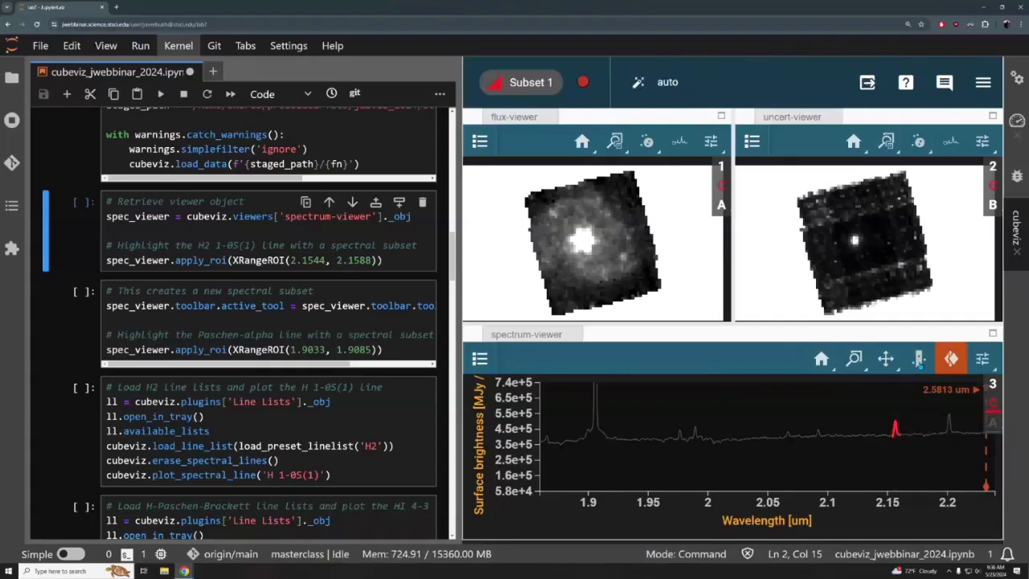
pyautogui.click(919, 361)
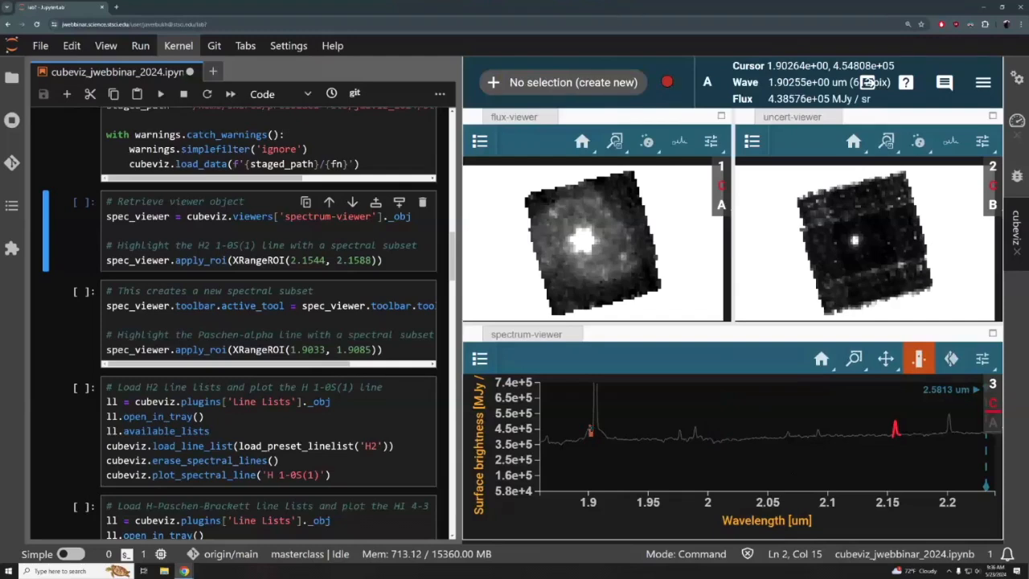
pyautogui.moveTo(589, 431); pyautogui.dragTo(599, 429)
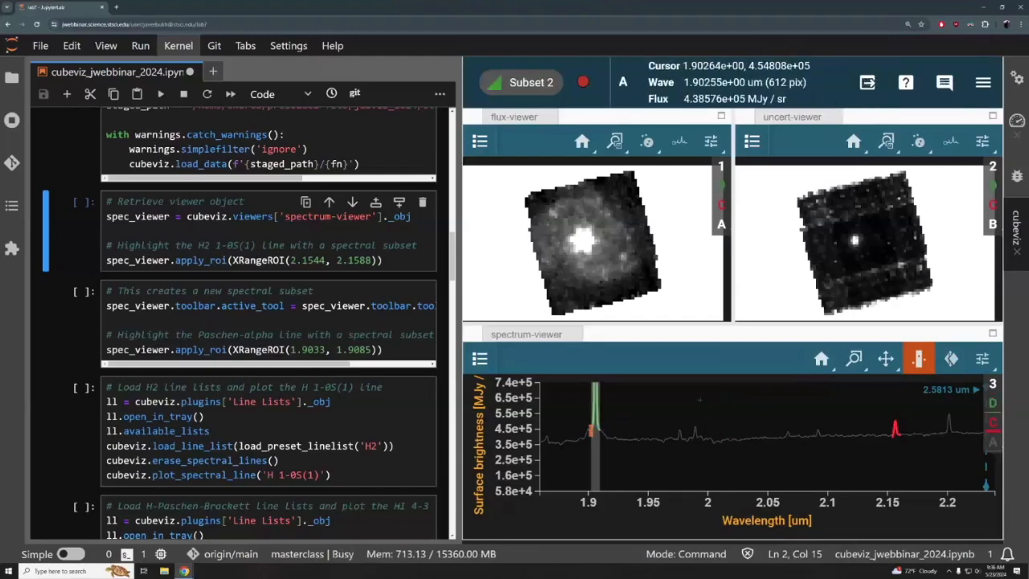
# - Switch the spectrum back to slice selection and open Subset 1 for editing in Subset Tools
pyautogui.click(951, 358)
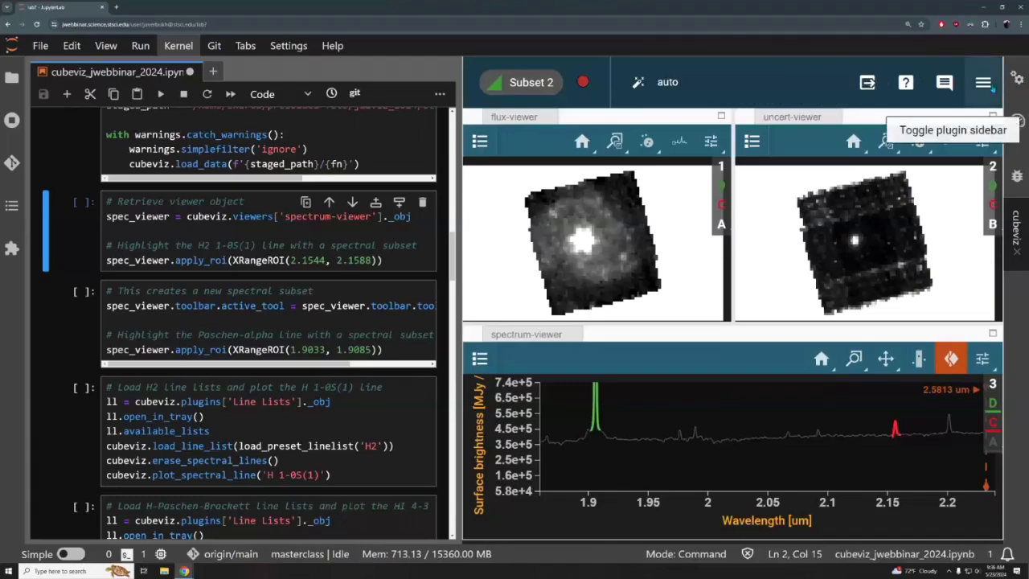
pyautogui.click(982, 82)
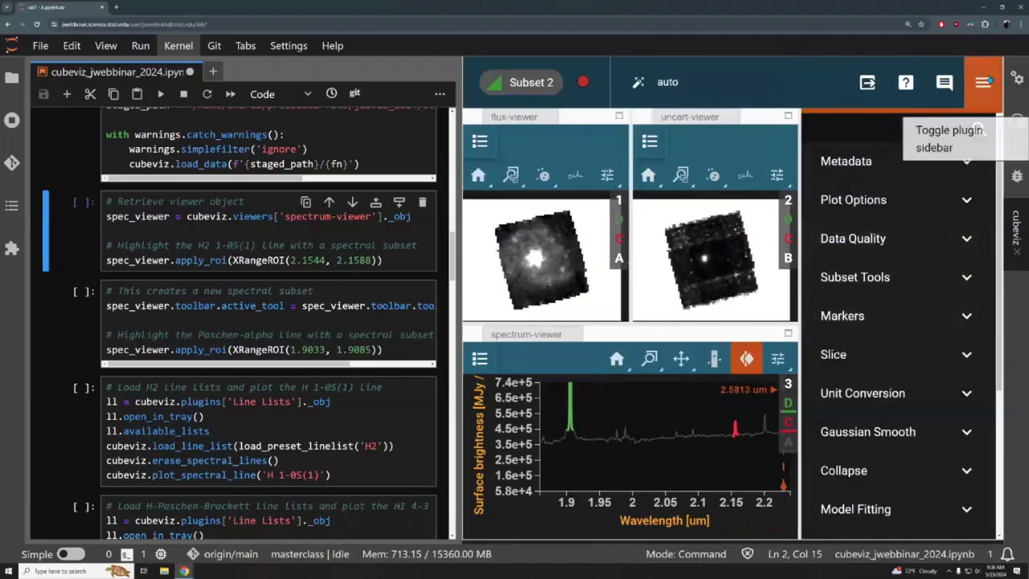
pyautogui.click(904, 276)
pyautogui.scroll(-3, 896, 305)
pyautogui.click(889, 268)
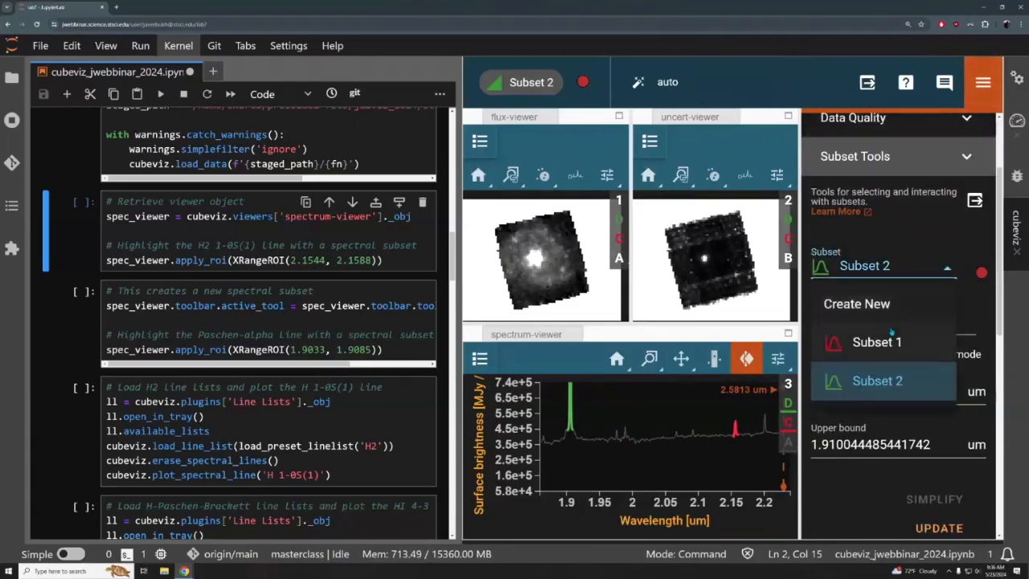
pyautogui.click(880, 341)
pyautogui.scroll(-1, 923, 311)
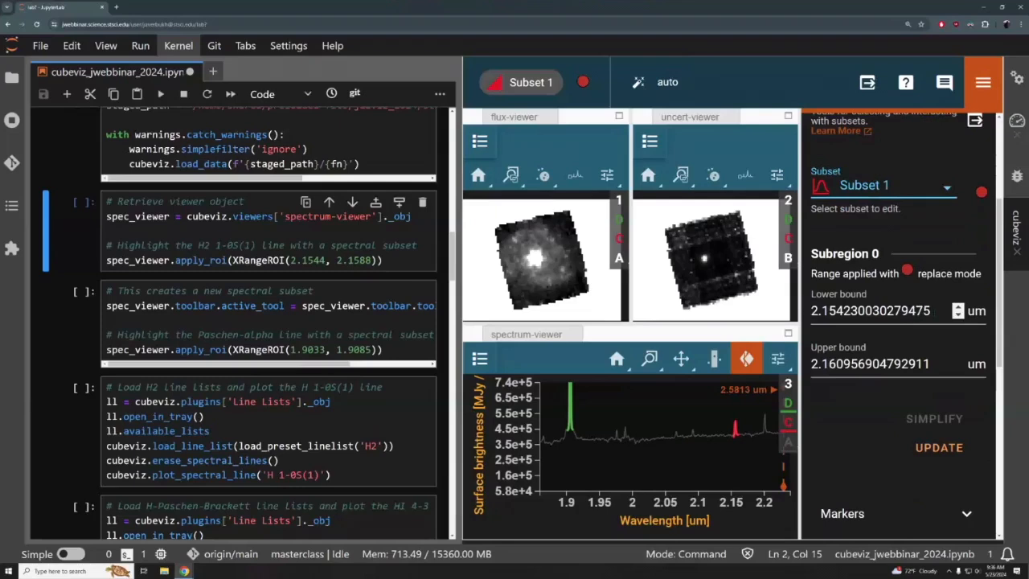
# - Set Subset 1's lower bound to 2.1544 um and upper bound to 2.1588 um, and apply the update
pyautogui.moveTo(930, 310); pyautogui.dragTo(851, 310)
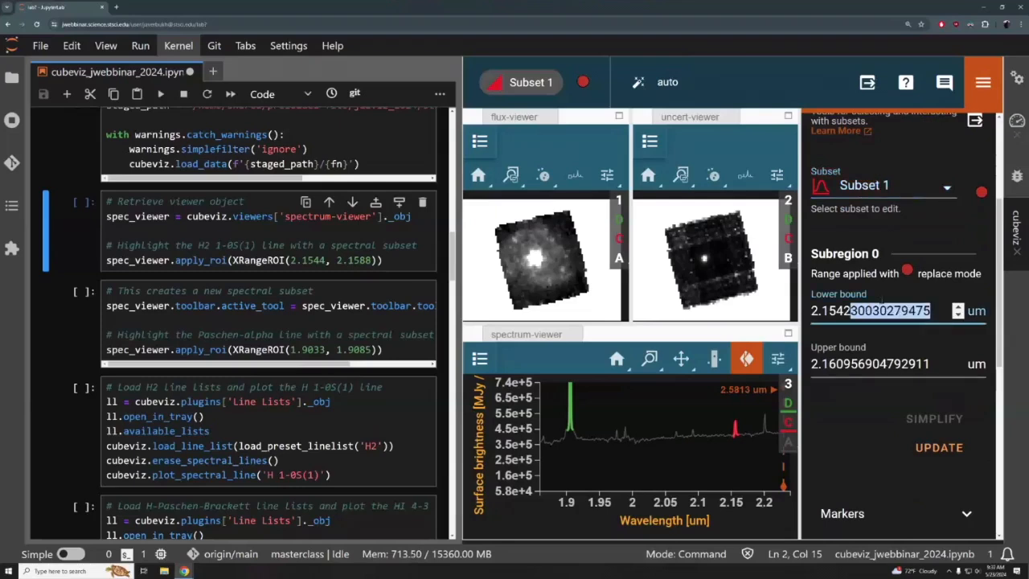
pyautogui.press('BackSpace')
pyautogui.press('BackSpace')
pyautogui.write('44')
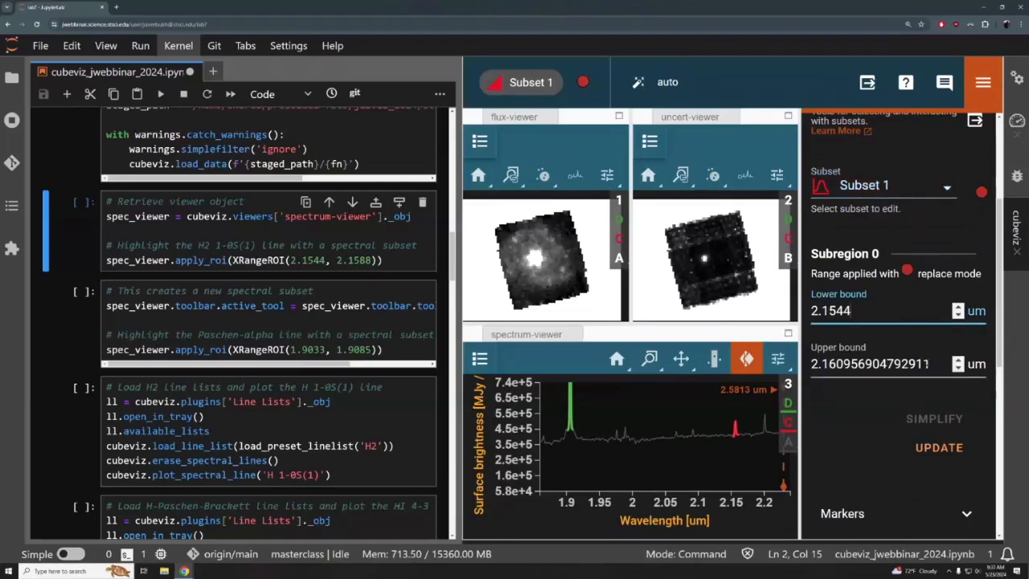
pyautogui.moveTo(930, 364); pyautogui.dragTo(828, 363)
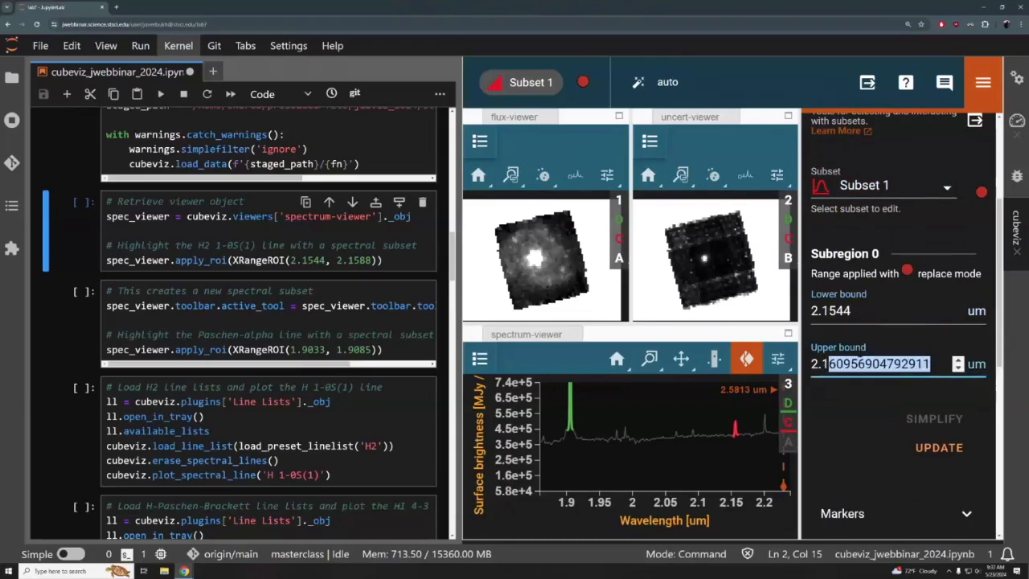
pyautogui.write('588')
pyautogui.click(954, 450)
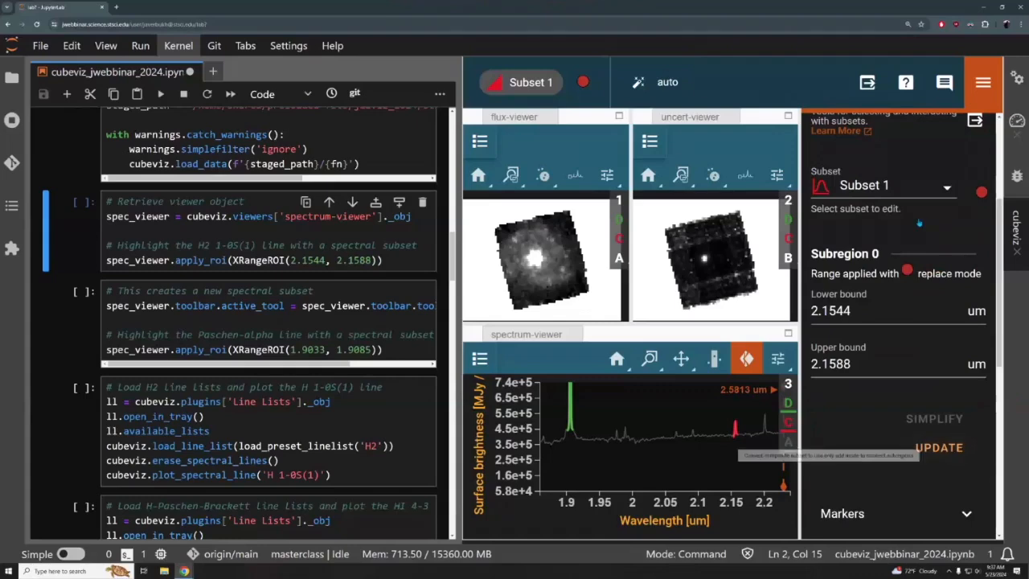
# - Set Subset 2's bounds to the notebook's Paschen-alpha range, 1.9033 to 1.9085 um, and apply the update
pyautogui.click(947, 187)
pyautogui.click(864, 297)
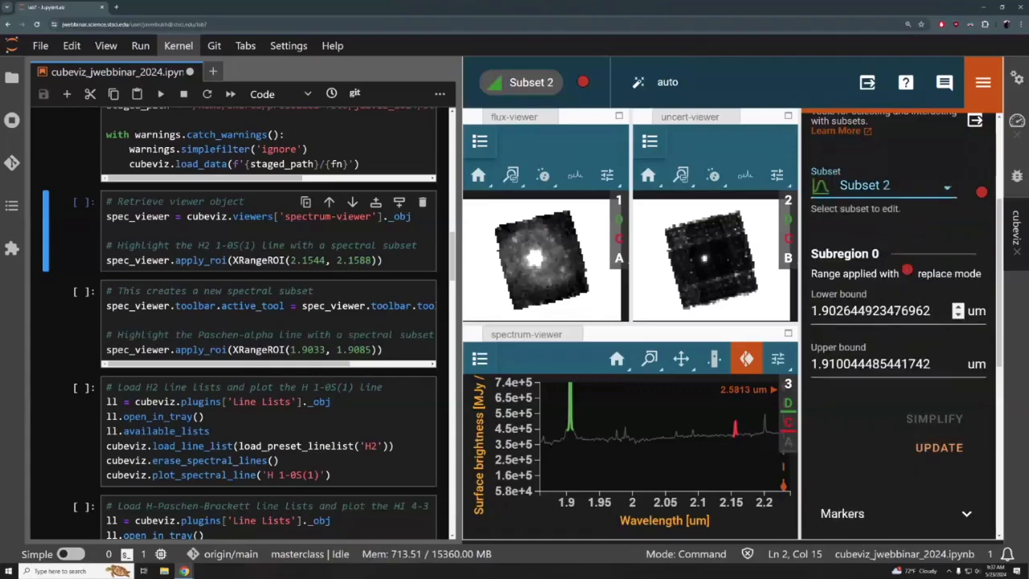
pyautogui.moveTo(931, 310); pyautogui.dragTo(836, 311)
pyautogui.write('33')
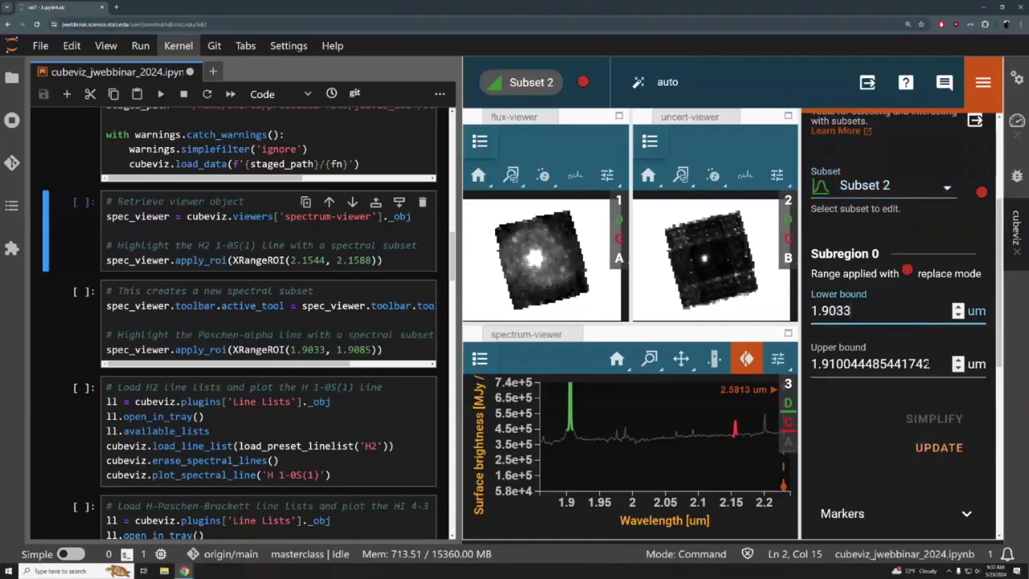
pyautogui.moveTo(931, 363); pyautogui.dragTo(830, 363)
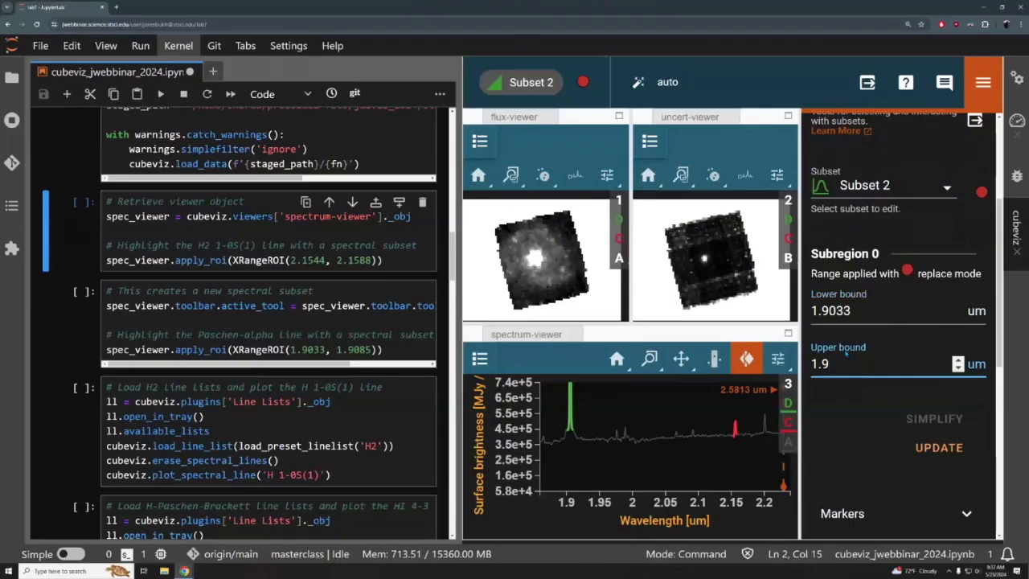
pyautogui.press('super+shift+s')
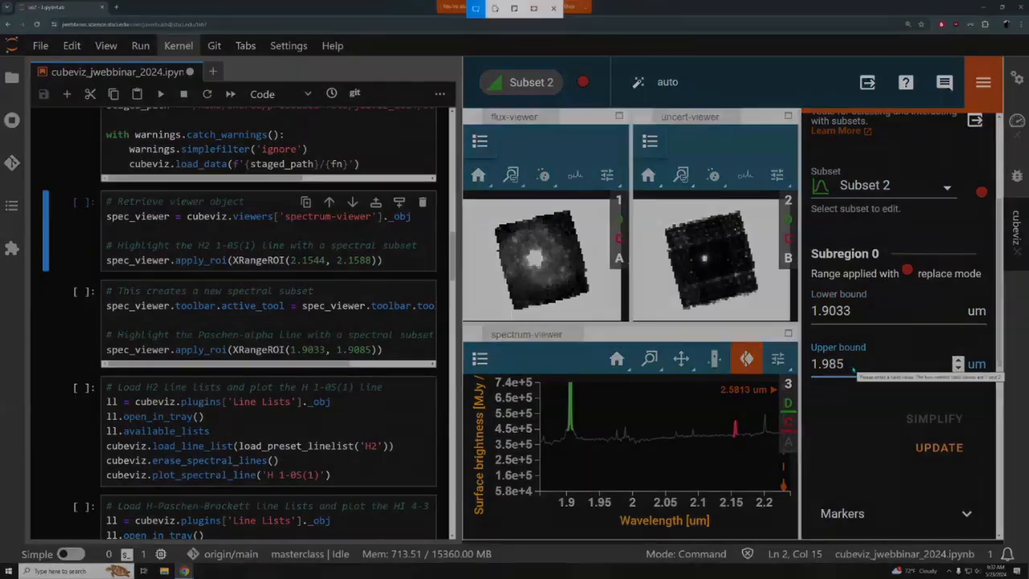
pyautogui.press('Escape')
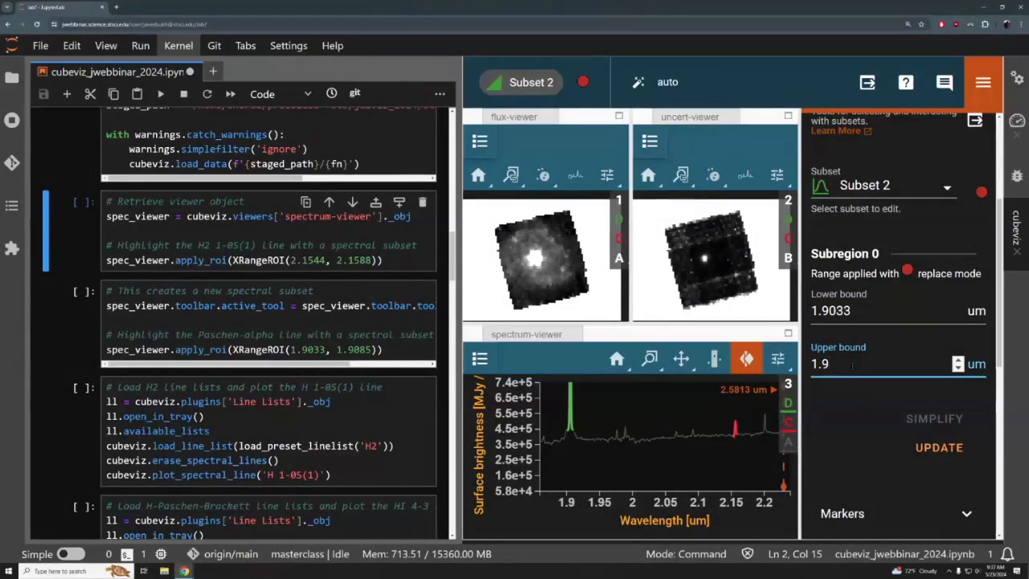
pyautogui.click(945, 455)
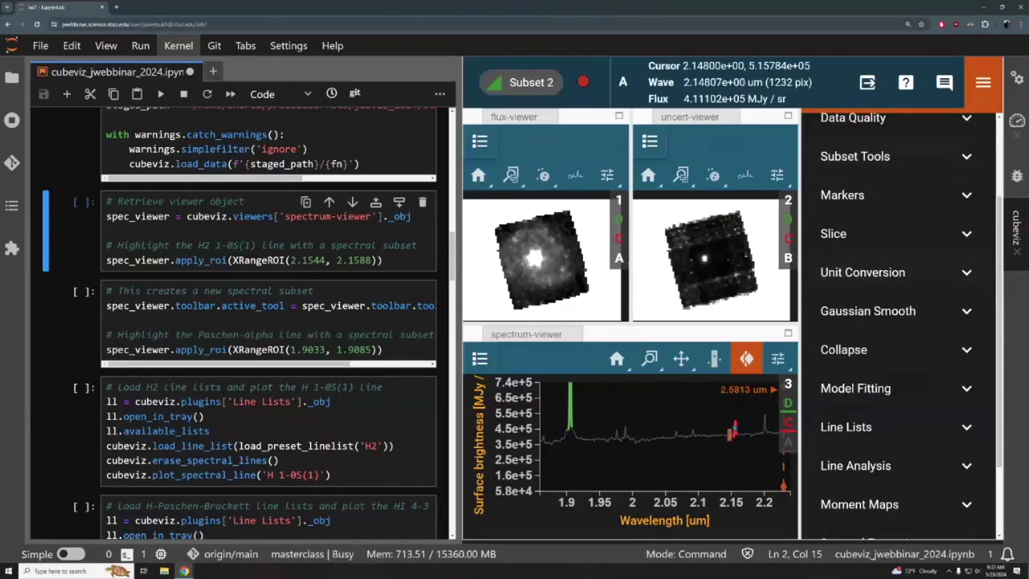
# - Select the notebook cell that loads the H2 line lists and open the preset section of the Line Lists plugin
pyautogui.scroll(-5, 285, 287)
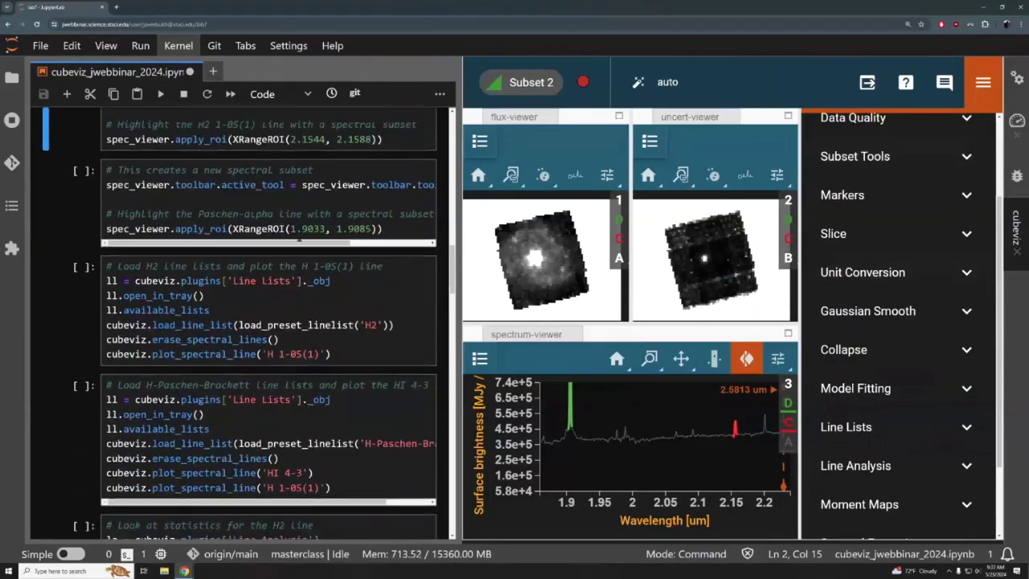
pyautogui.click(408, 231)
pyautogui.scroll(-2, 909, 280)
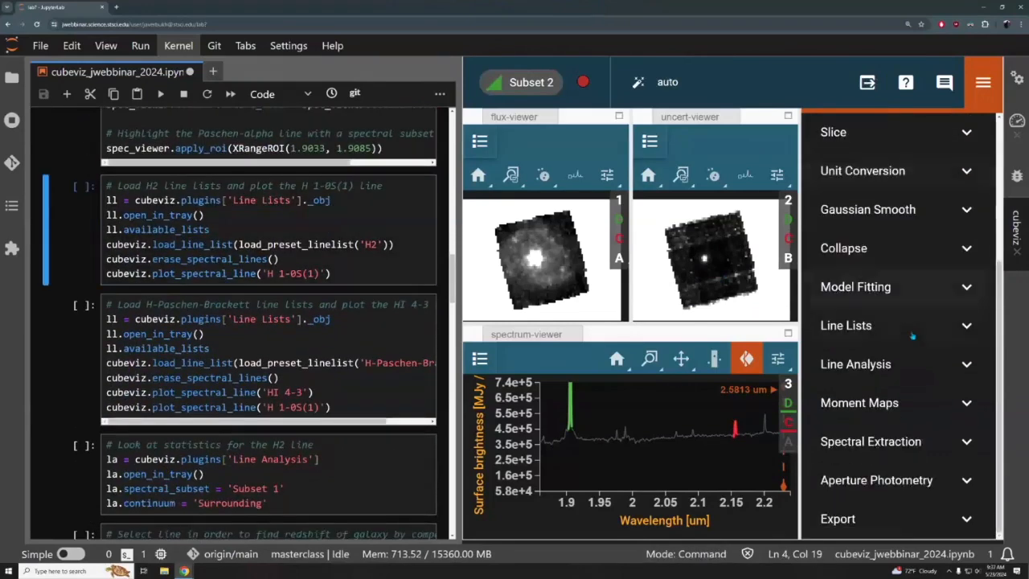
pyautogui.click(911, 334)
pyautogui.scroll(-3, 922, 236)
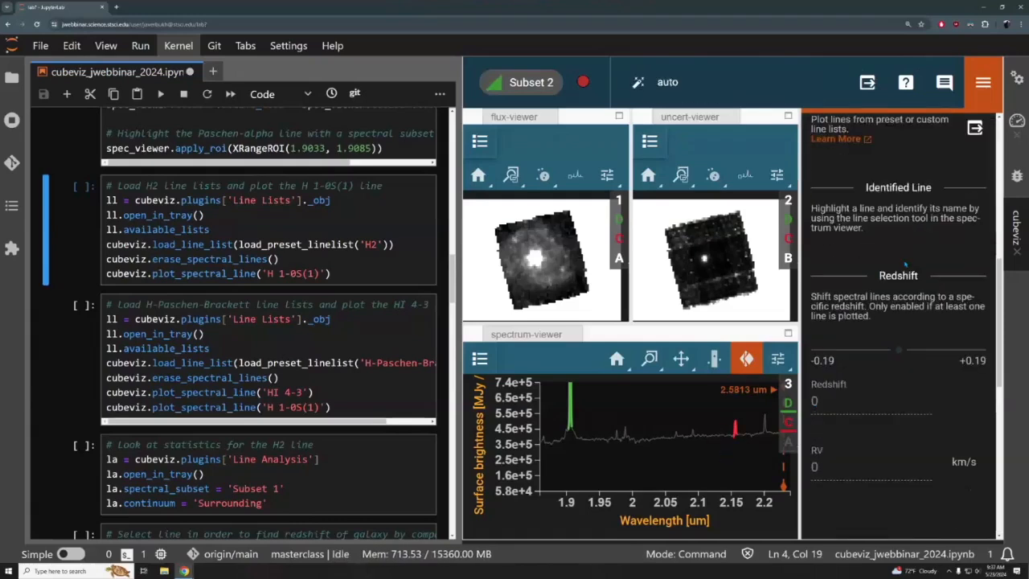
pyautogui.scroll(-1, 880, 289)
pyautogui.scroll(-3, 932, 274)
pyautogui.scroll(-1, 933, 274)
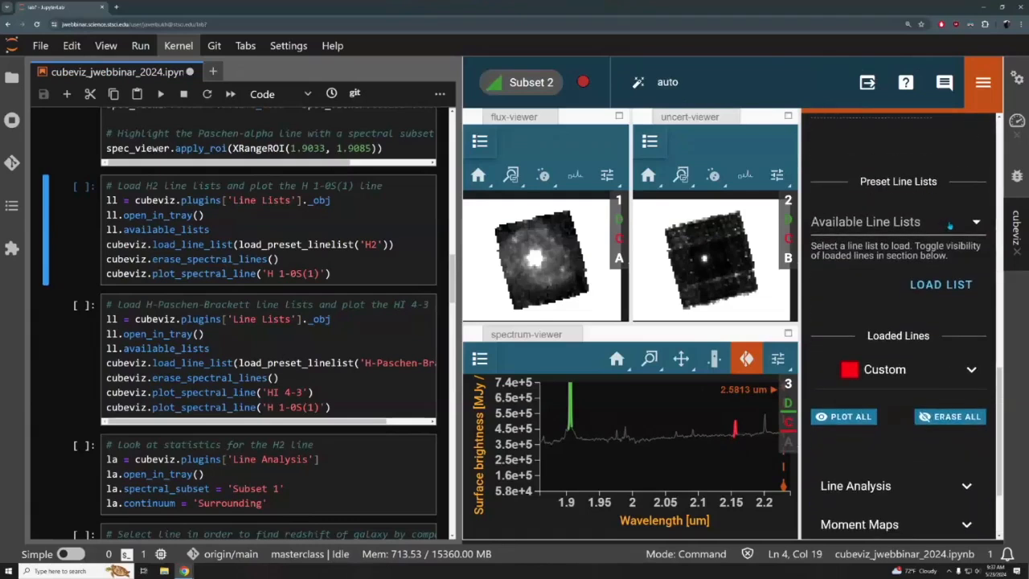
# - Load the preset H2 line list
pyautogui.click(892, 221)
pyautogui.scroll(-3, 894, 366)
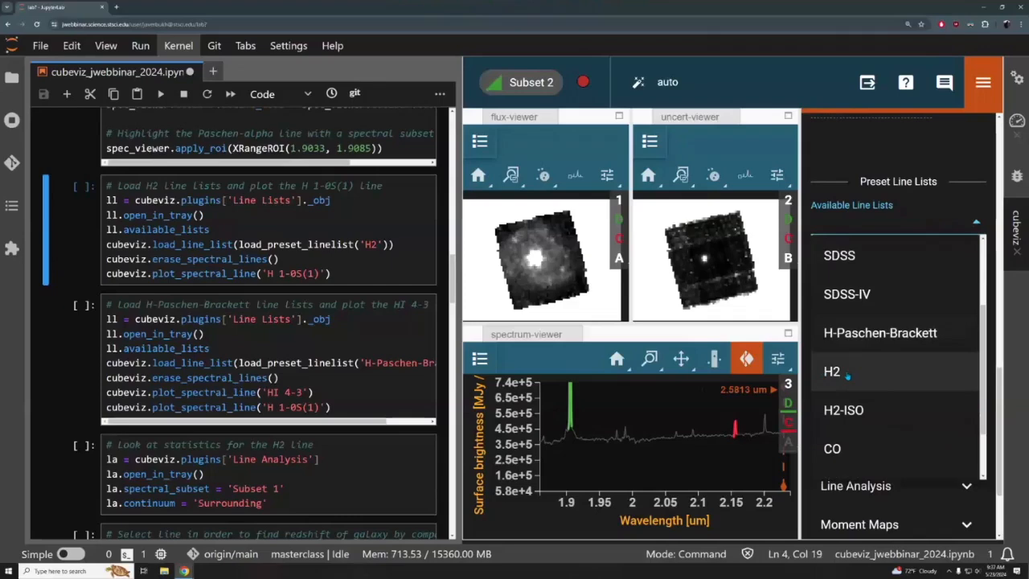
pyautogui.click(845, 375)
pyautogui.click(936, 245)
# - Filter the loaded H2 list by "H 1" and show the H 1-0S(1) line in the spectrum
pyautogui.scroll(-1, 879, 262)
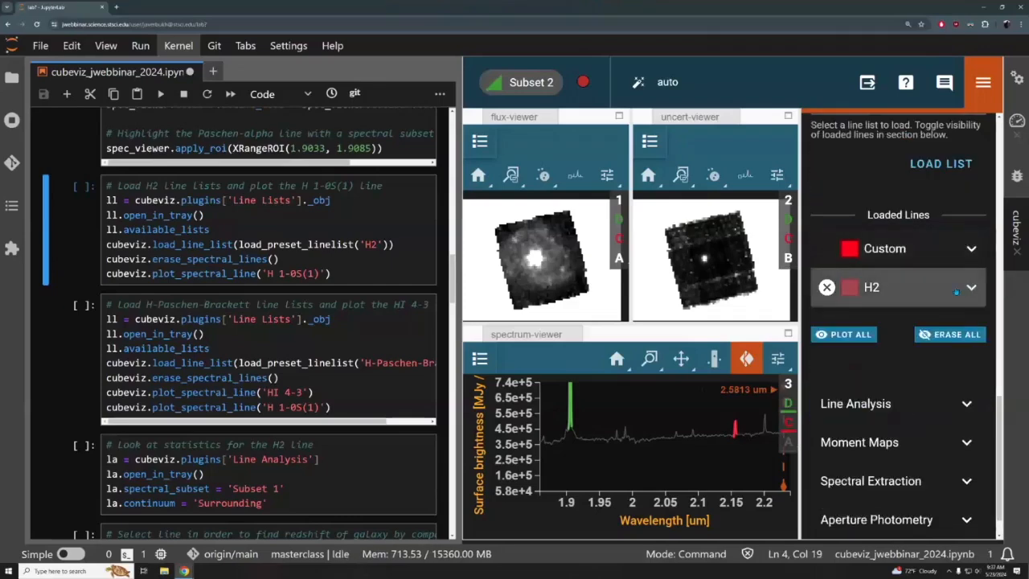
pyautogui.click(970, 286)
pyautogui.scroll(-1, 924, 281)
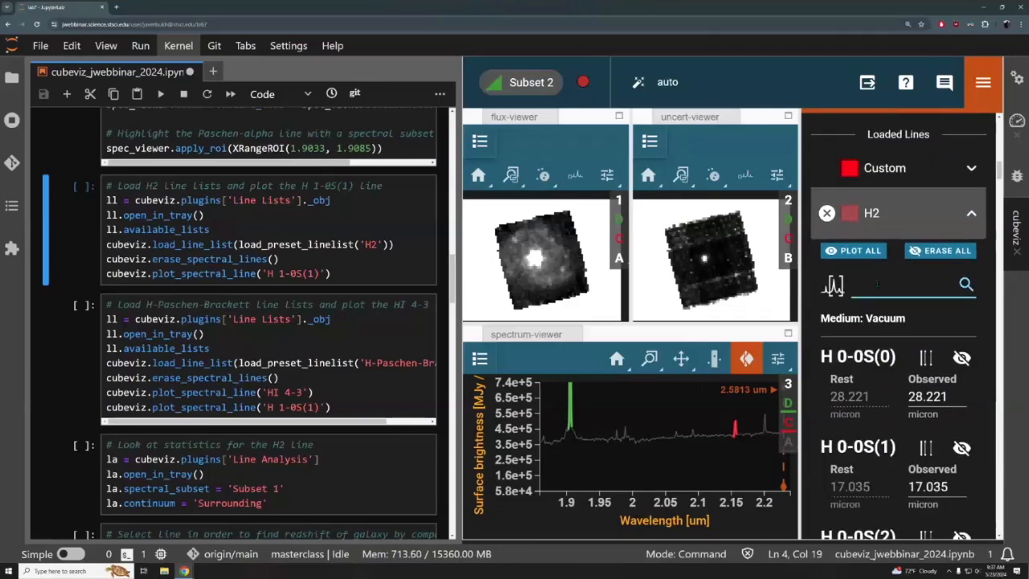
pyautogui.write('1')
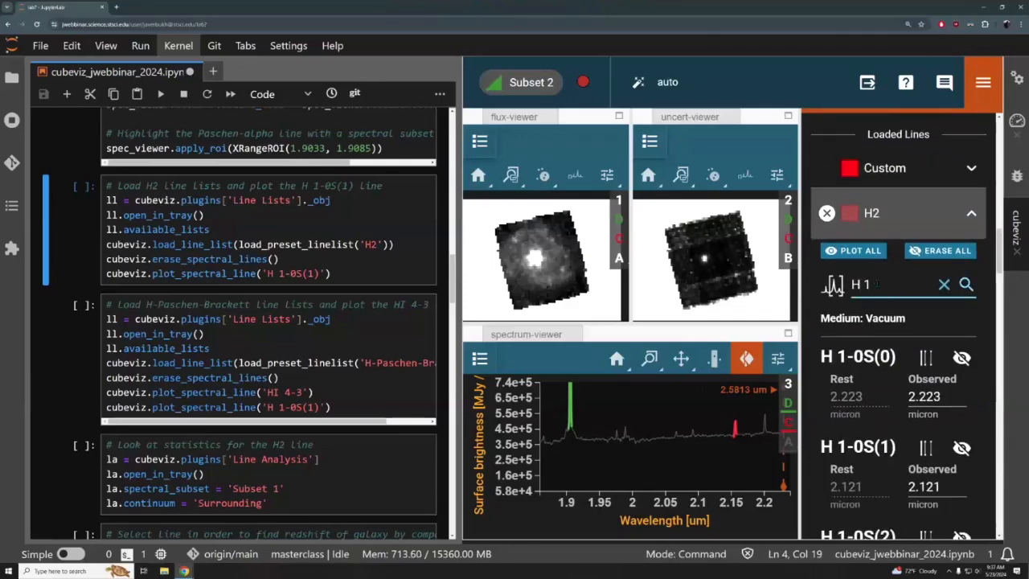
pyautogui.scroll(-1, 859, 447)
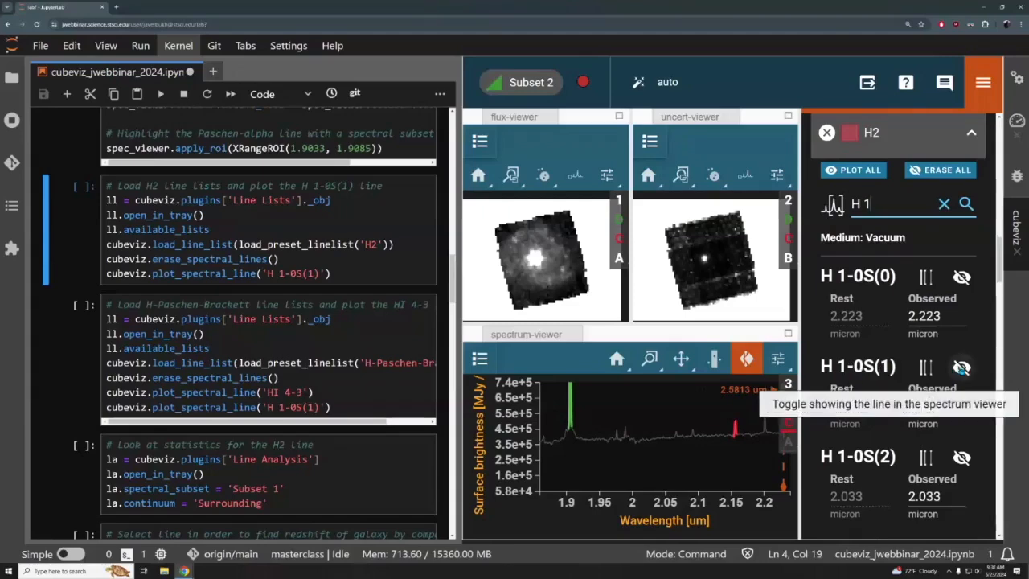
pyautogui.click(962, 367)
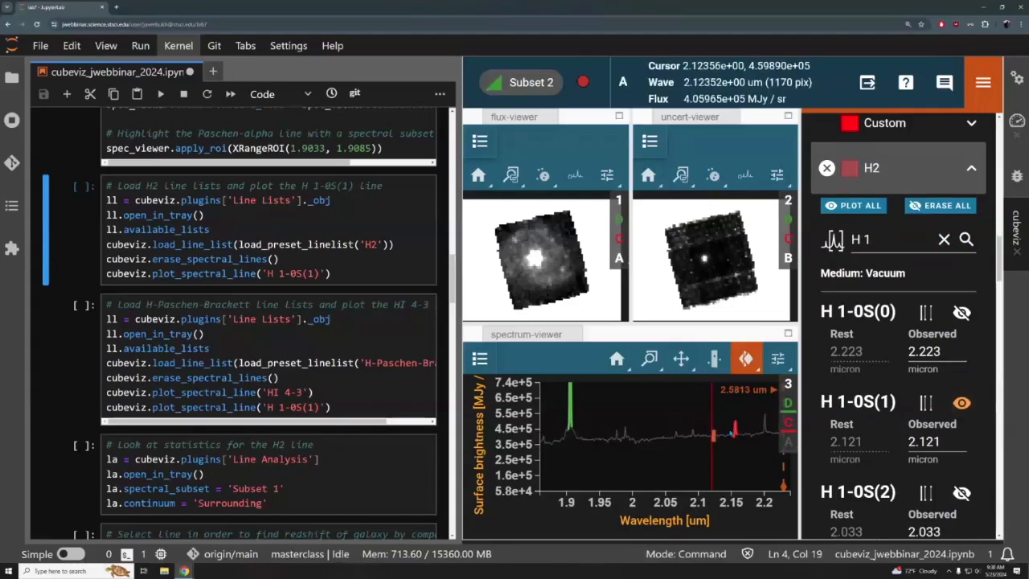
# - Load the preset H-Paschen-Brackett line list
pyautogui.scroll(2, 979, 310)
pyautogui.scroll(2, 977, 308)
pyautogui.click(893, 217)
pyautogui.click(885, 331)
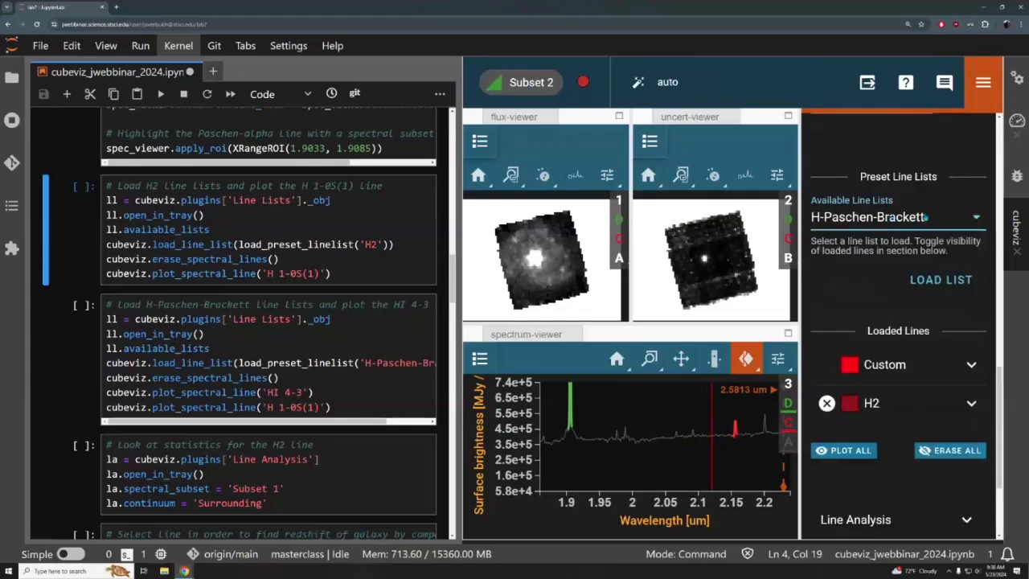
pyautogui.click(938, 279)
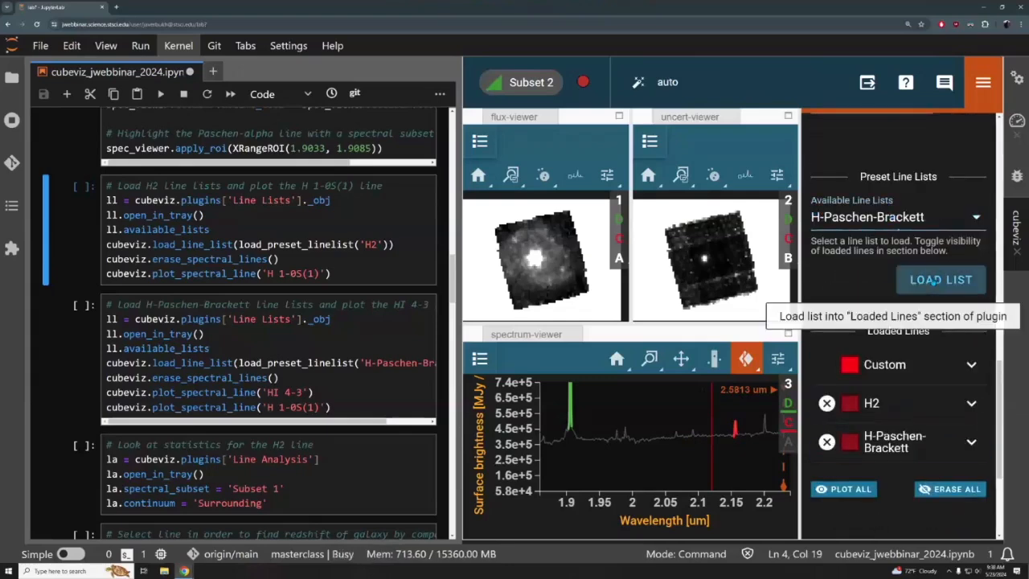
# - Expand the loaded H-Paschen-Brackett list, leave its filter empty, and show the HI 4-3 line in the spectrum
pyautogui.scroll(-3, 882, 283)
pyautogui.click(965, 330)
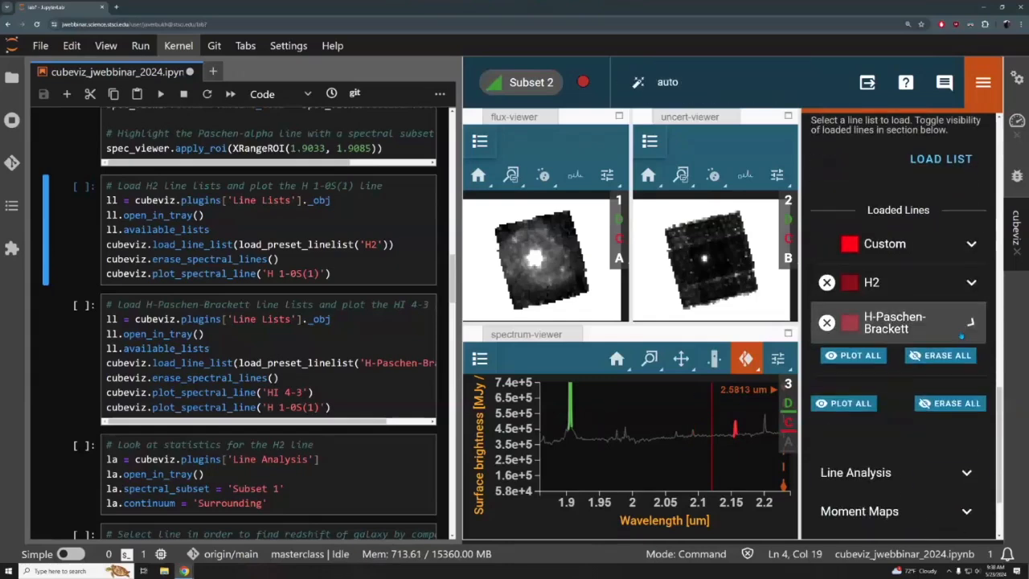
pyautogui.scroll(-1, 902, 395)
pyautogui.doubleClick(881, 360)
pyautogui.press('BackSpace')
pyautogui.press('BackSpace')
pyautogui.press('BackSpace')
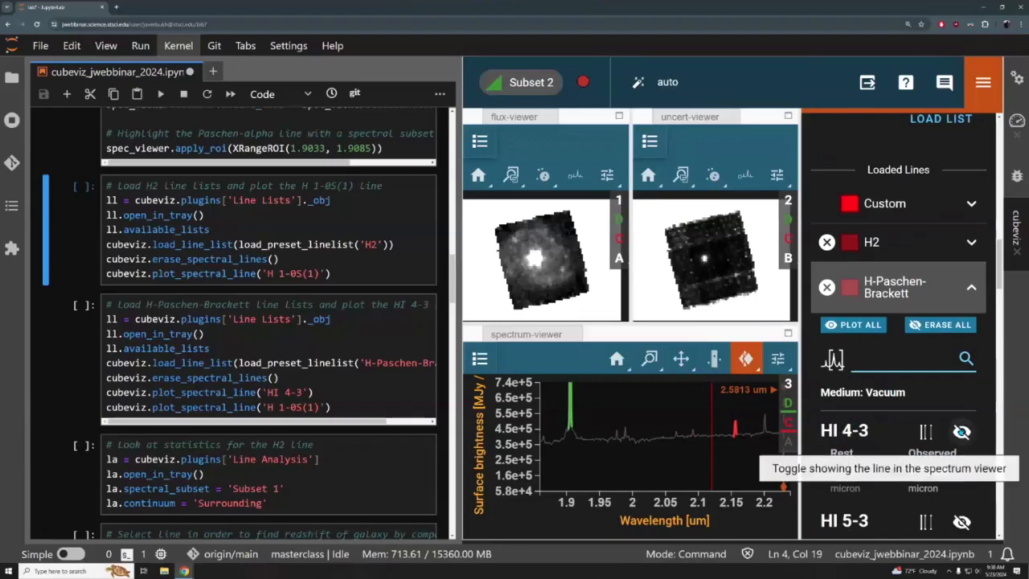
pyautogui.click(961, 431)
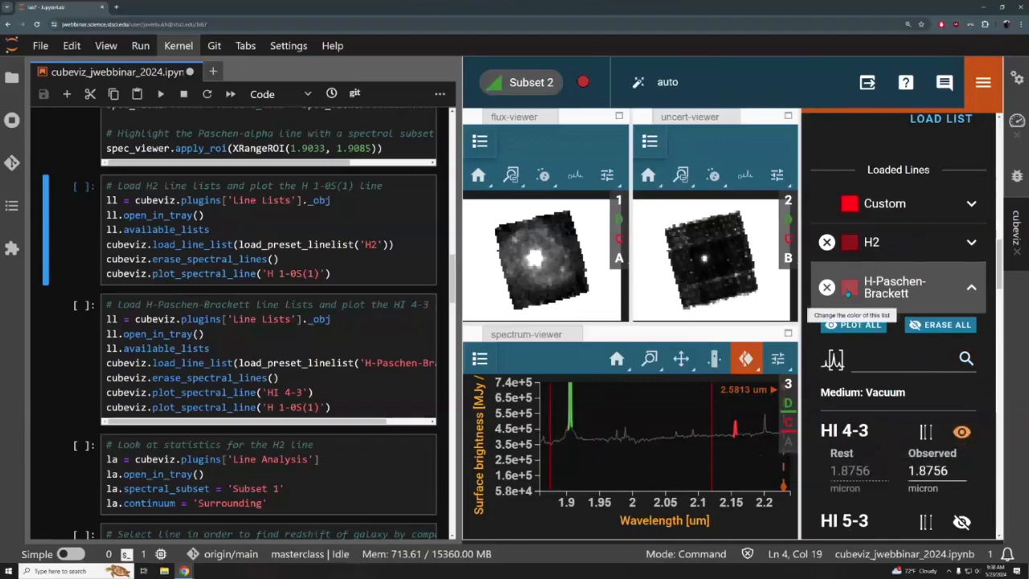
# - Change the H-Paschen-Brackett list's color to green (RGB 0, 255, 19) and collapse the list
pyautogui.click(849, 288)
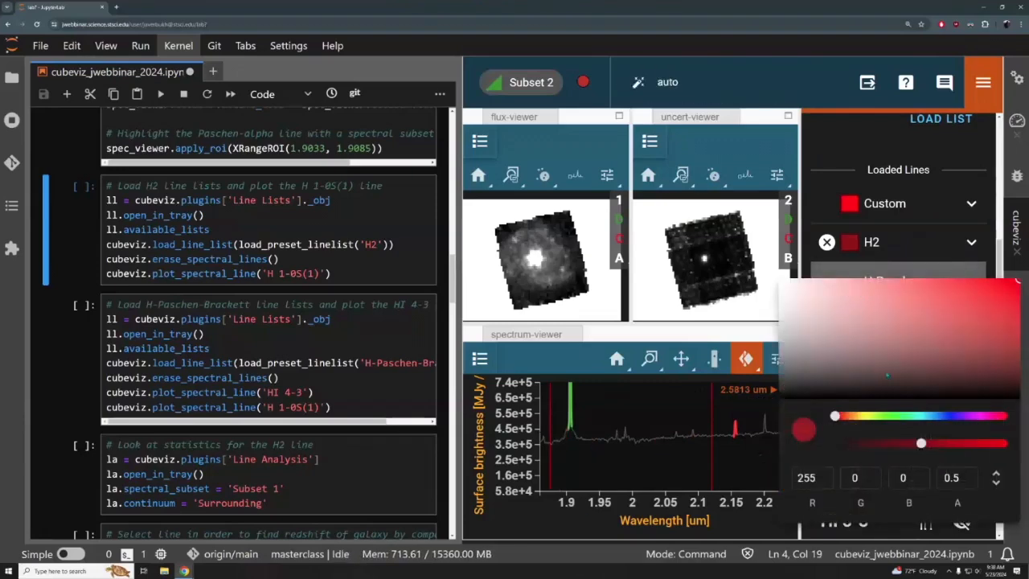
pyautogui.click(893, 415)
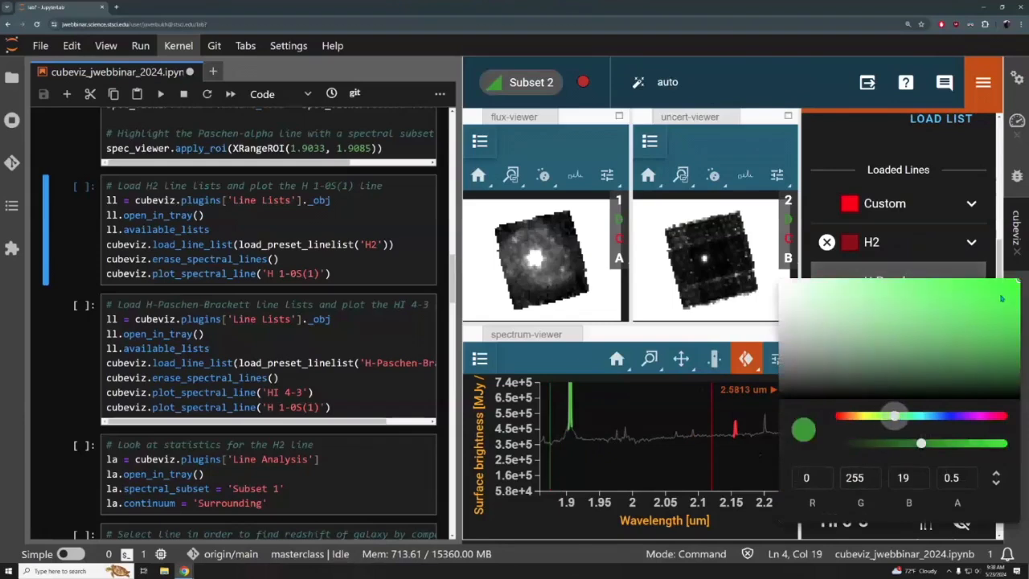
pyautogui.click(857, 150)
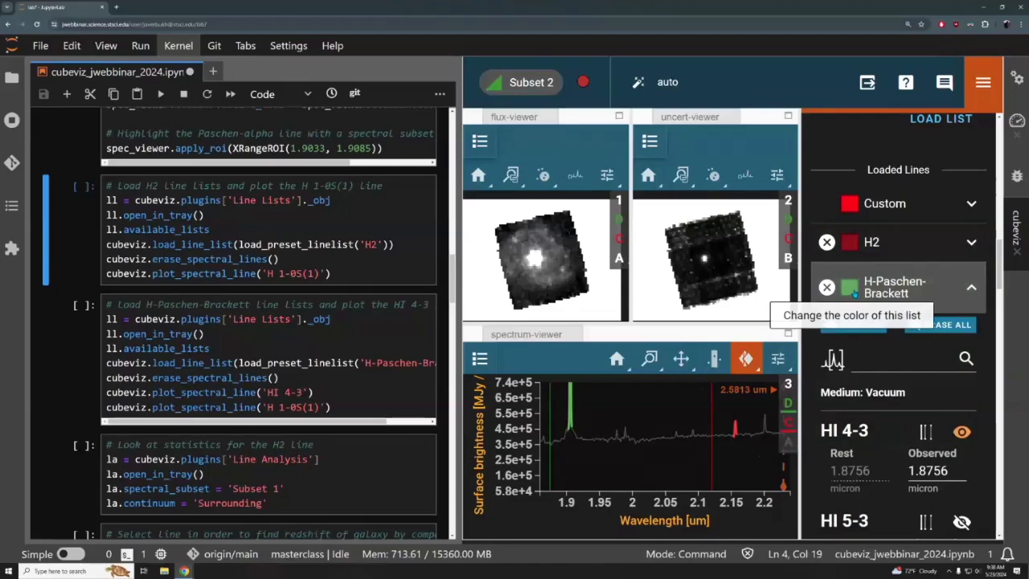
pyautogui.click(971, 287)
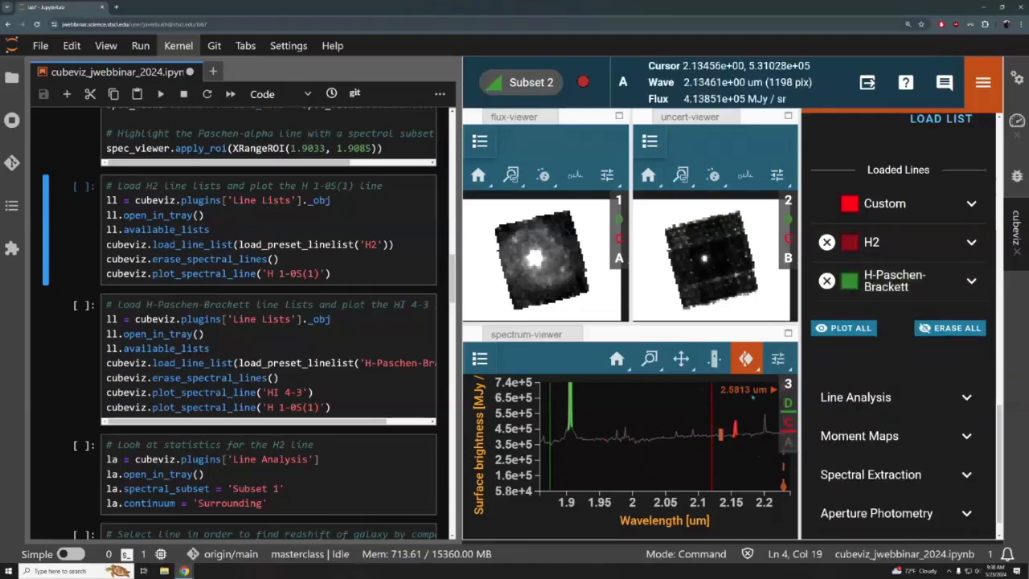
# - Shift the plotted spectral lines to a redshift of about 0.00912
pyautogui.scroll(4, 927, 319)
pyautogui.scroll(3, 927, 319)
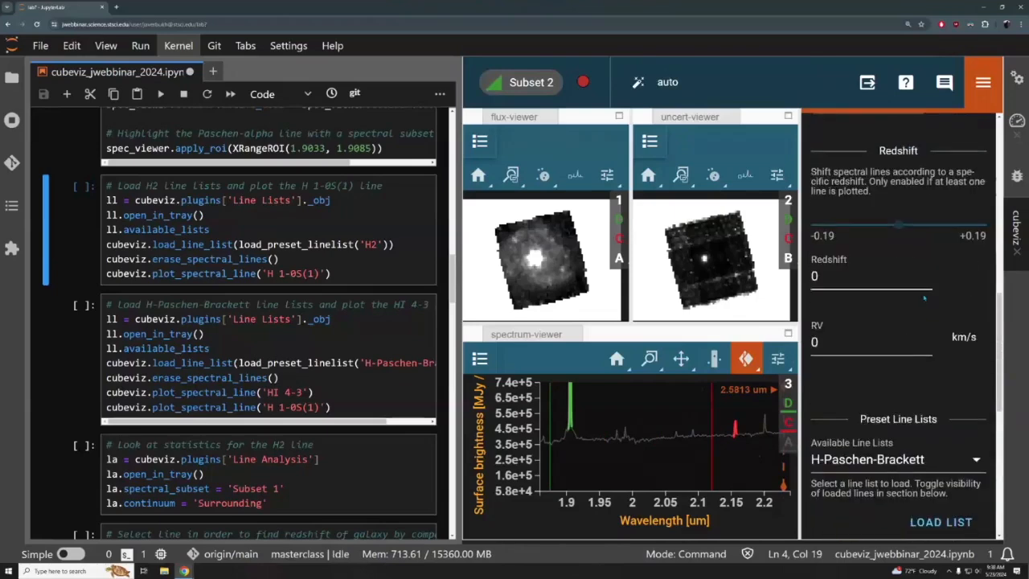
pyautogui.moveTo(900, 307)
pyautogui.mouseDown()
pyautogui.moveTo(915, 305)
pyautogui.moveTo(902, 306)
pyautogui.mouseUp()
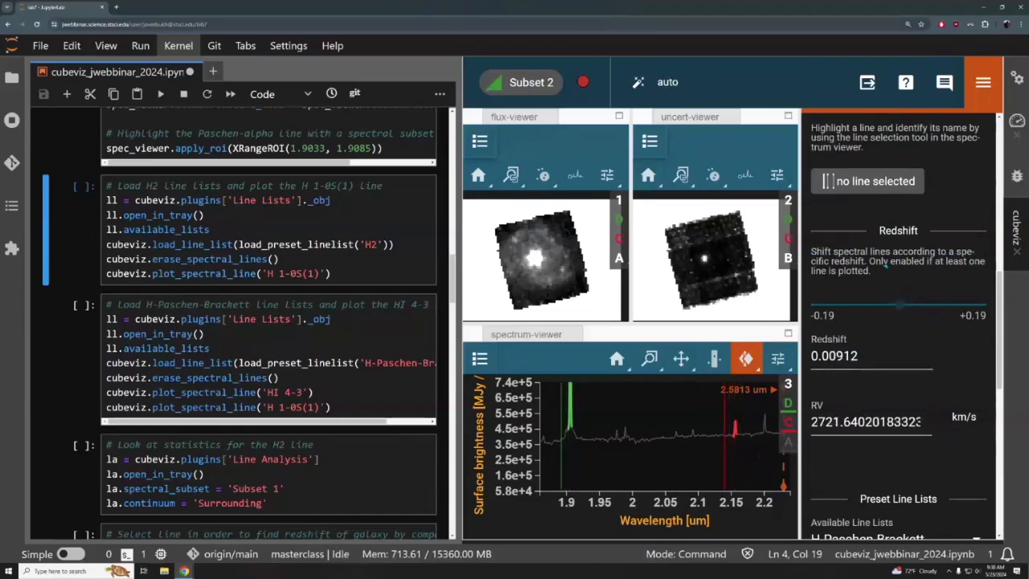
# - Open the Line Analysis plugin in place of Line Lists and set its spectral region to Subset 1
pyautogui.scroll(2, 892, 241)
pyautogui.click(915, 173)
pyautogui.click(907, 366)
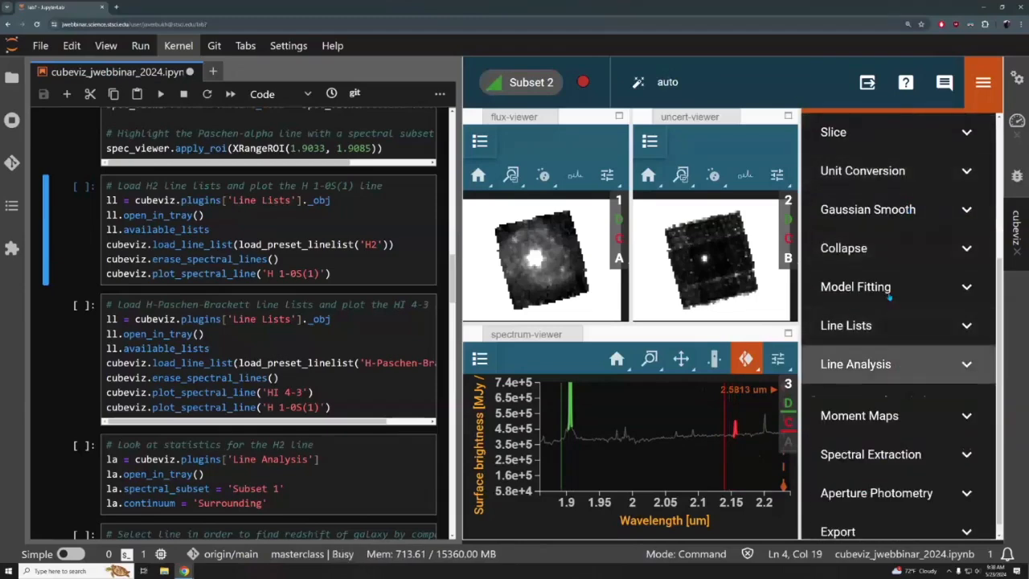
pyautogui.scroll(-5, 890, 297)
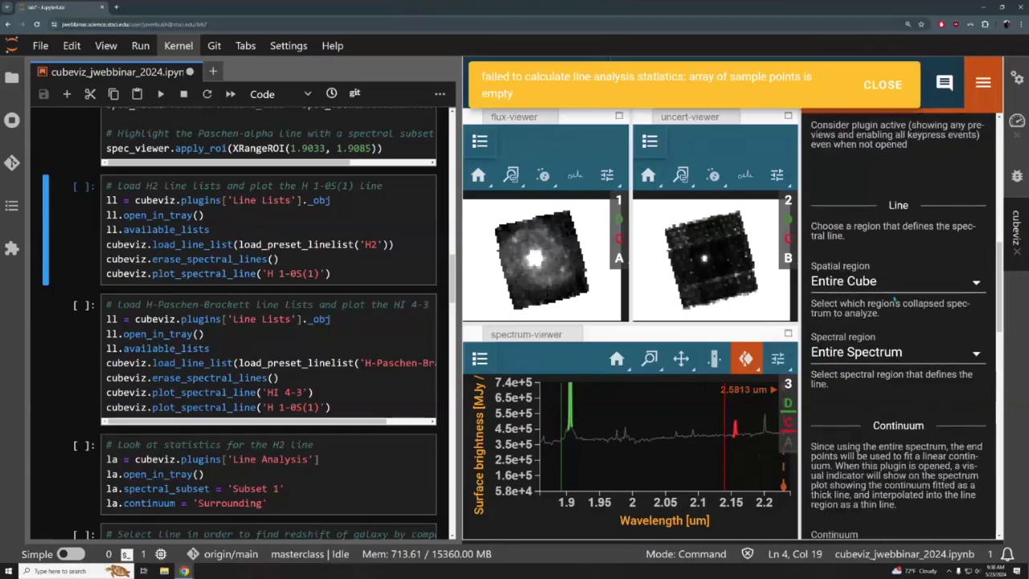
pyautogui.scroll(-1, 895, 300)
pyautogui.click(892, 312)
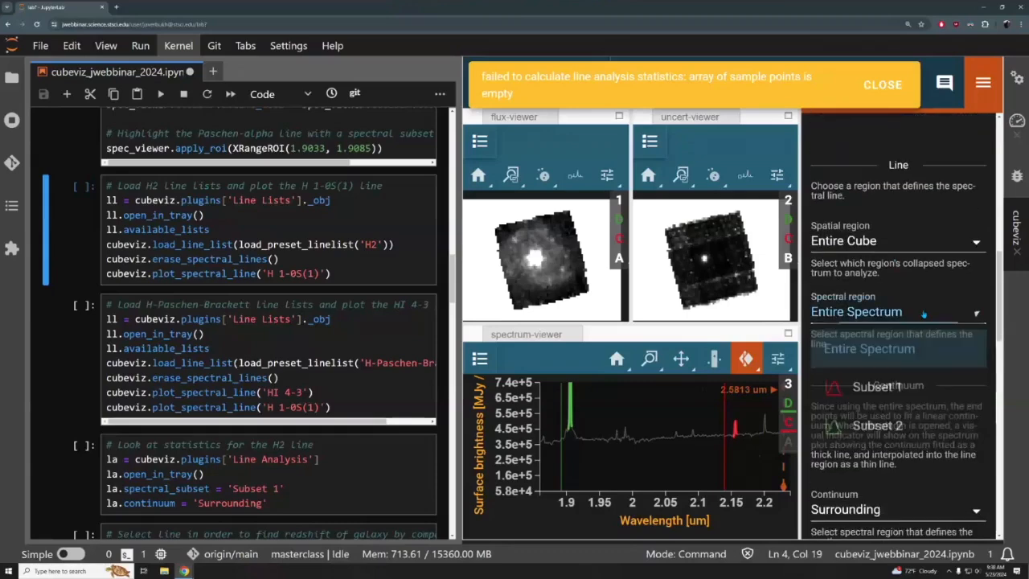
pyautogui.click(900, 386)
# - Assign the Subset 1 centroid to the H 1-0S(1) 2.121 reference line to apply the resulting redshift
pyautogui.scroll(-5, 899, 346)
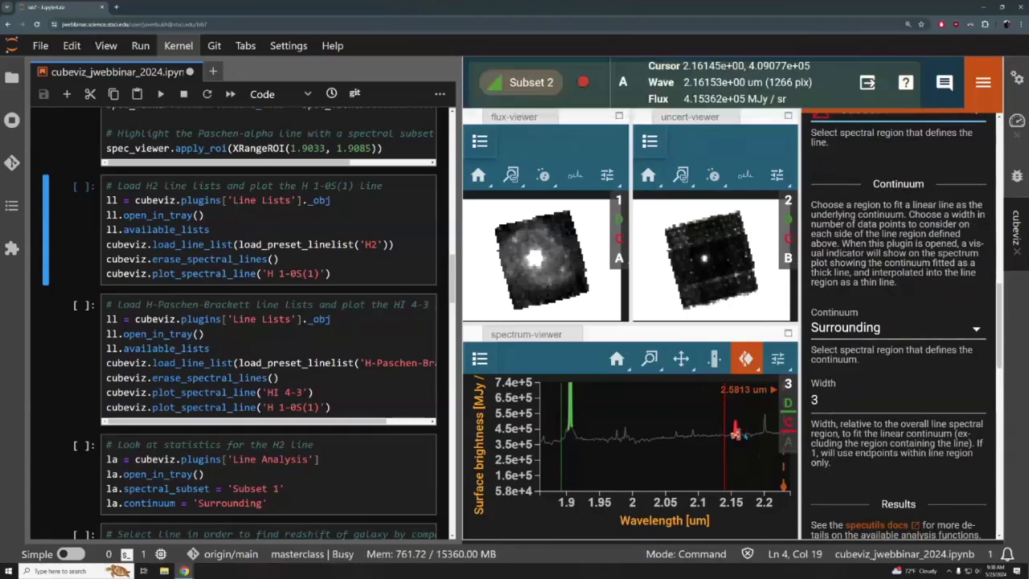
pyautogui.scroll(-1, 833, 385)
pyautogui.scroll(-10, 857, 385)
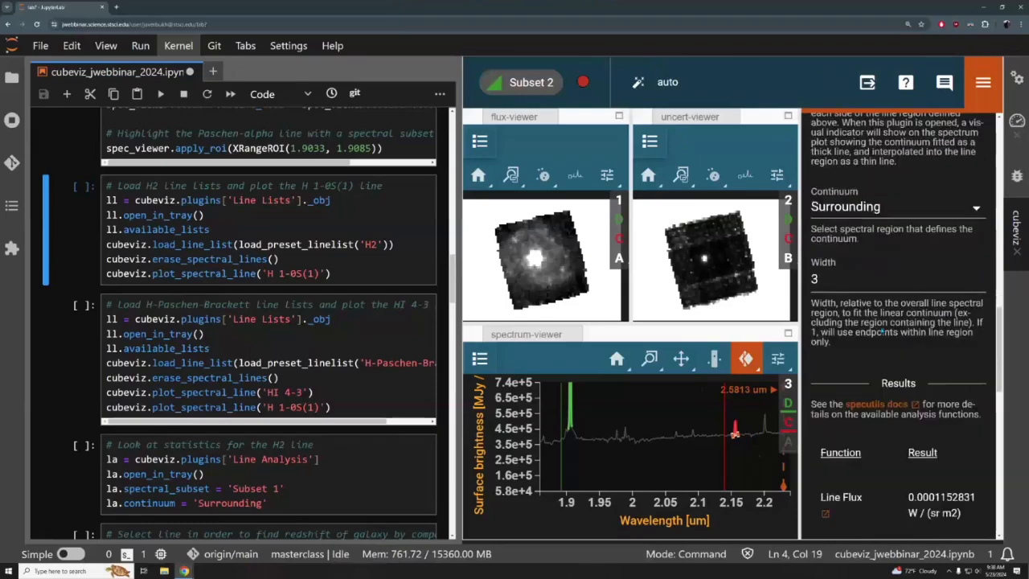
pyautogui.scroll(-2, 879, 331)
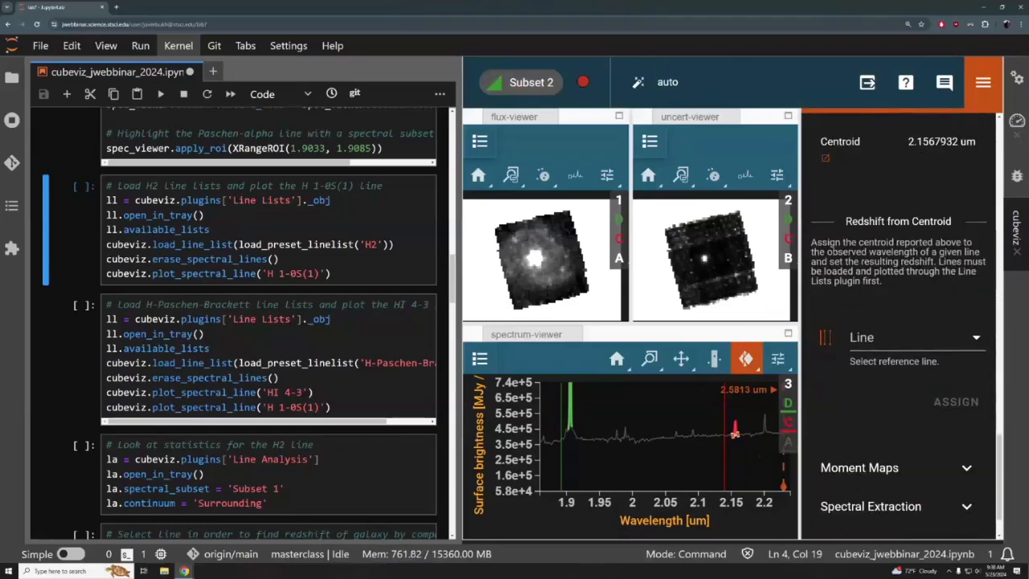
pyautogui.click(918, 348)
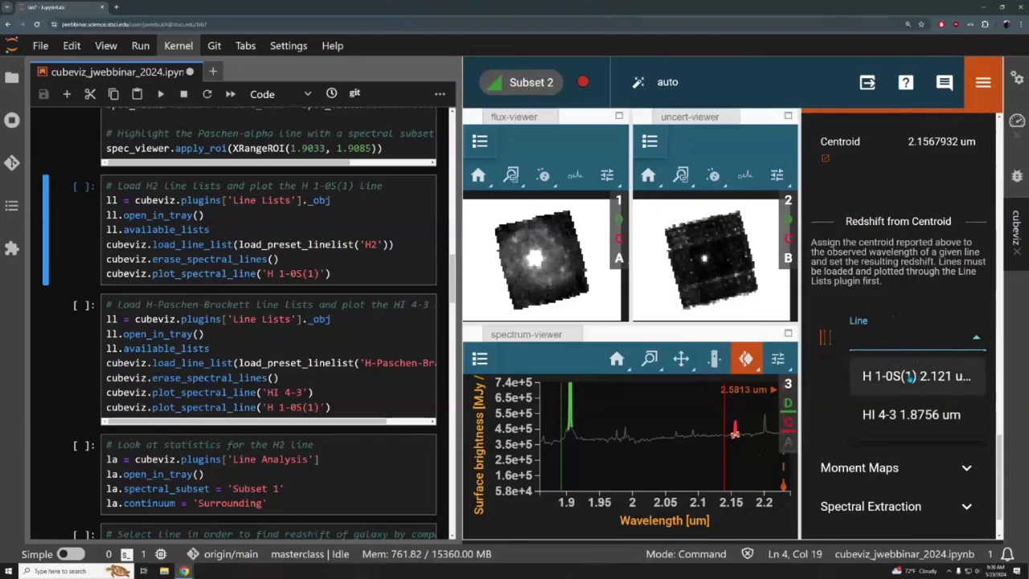
pyautogui.click(908, 375)
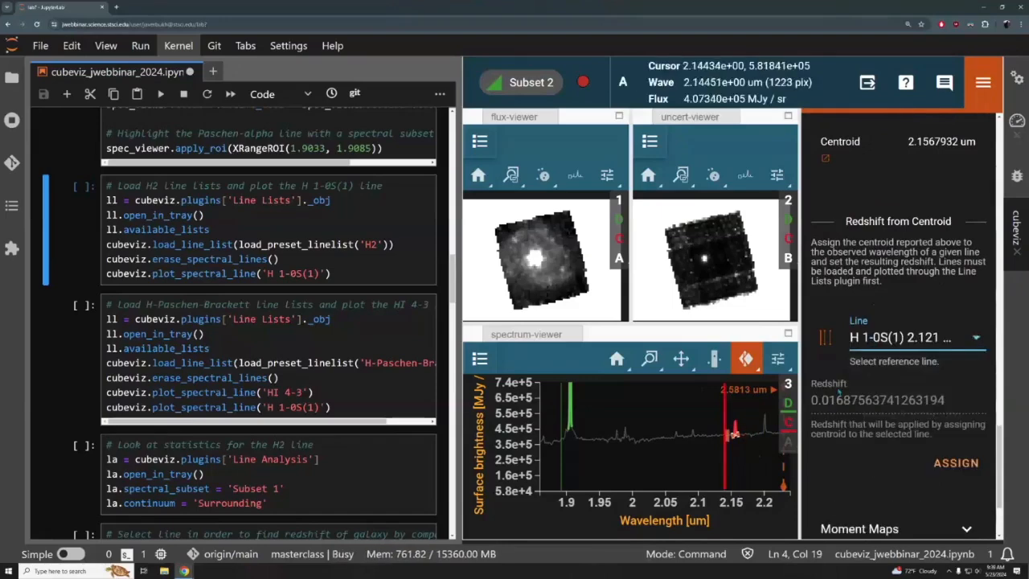
pyautogui.scroll(-1, 868, 404)
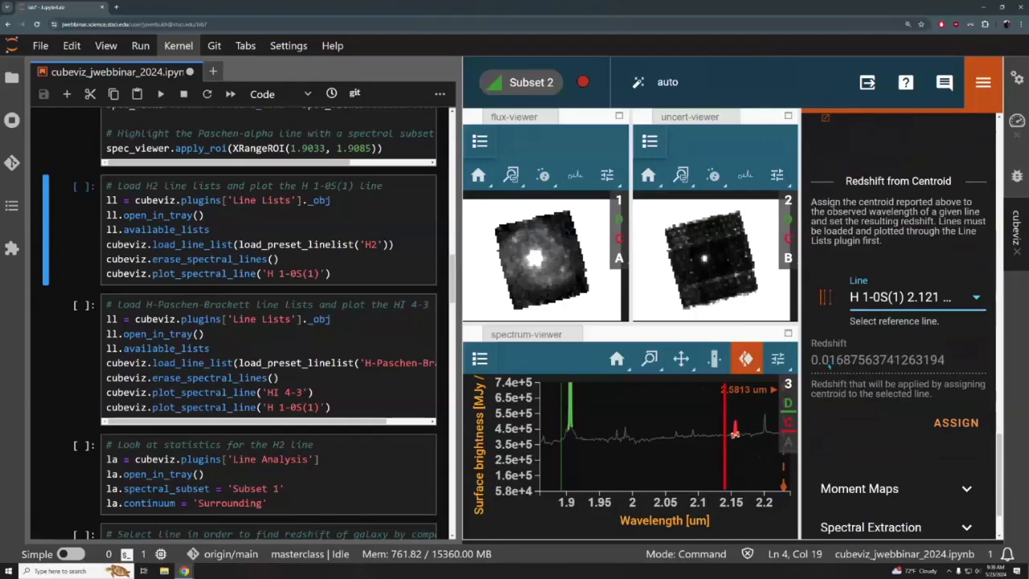
pyautogui.click(955, 423)
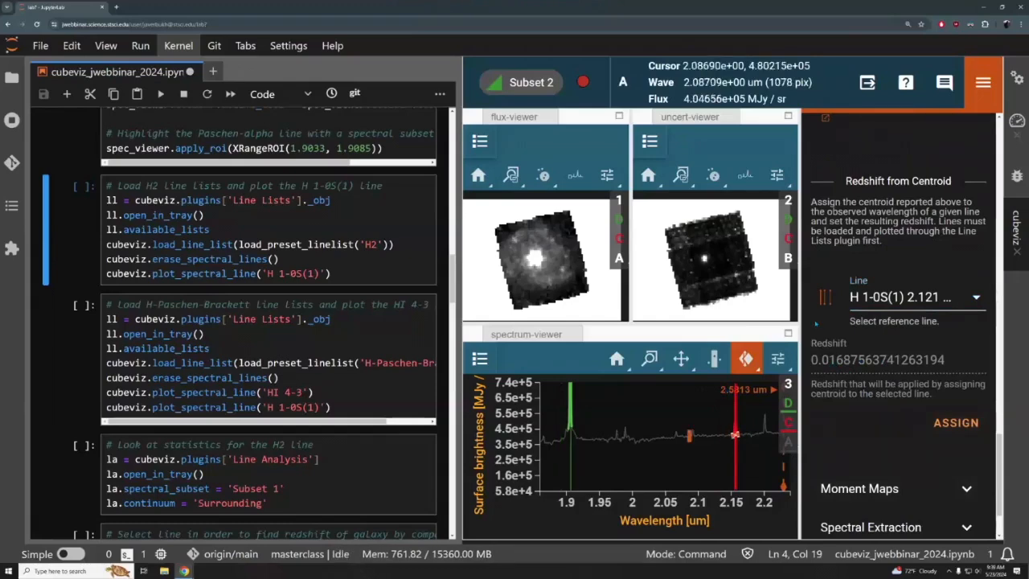
# - Collapse Line Analysis, open the Moment Maps plugin, and bring up the notebook's moment map cells
pyautogui.scroll(4, 874, 311)
pyautogui.scroll(12, 874, 311)
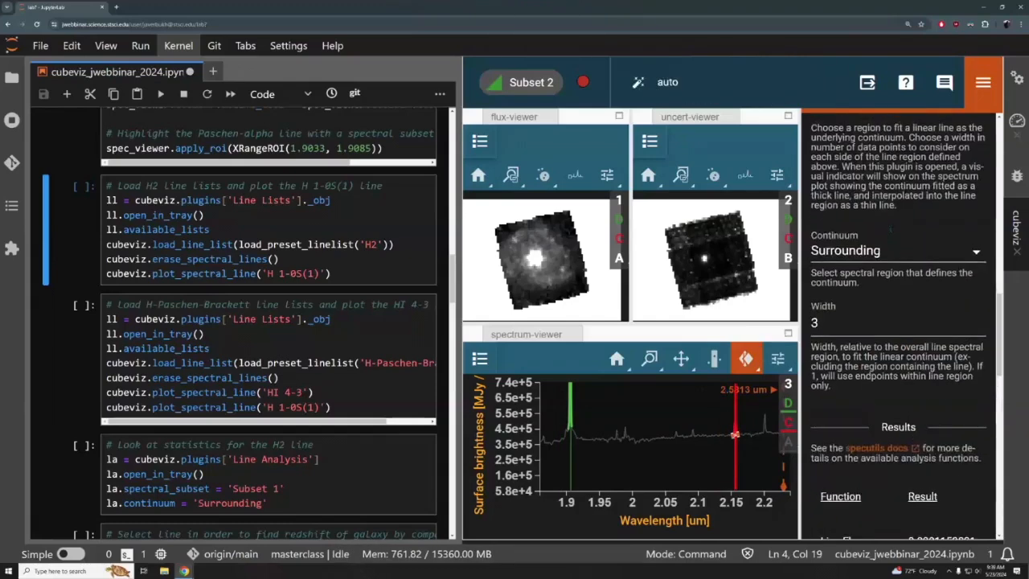
pyautogui.scroll(3, 912, 193)
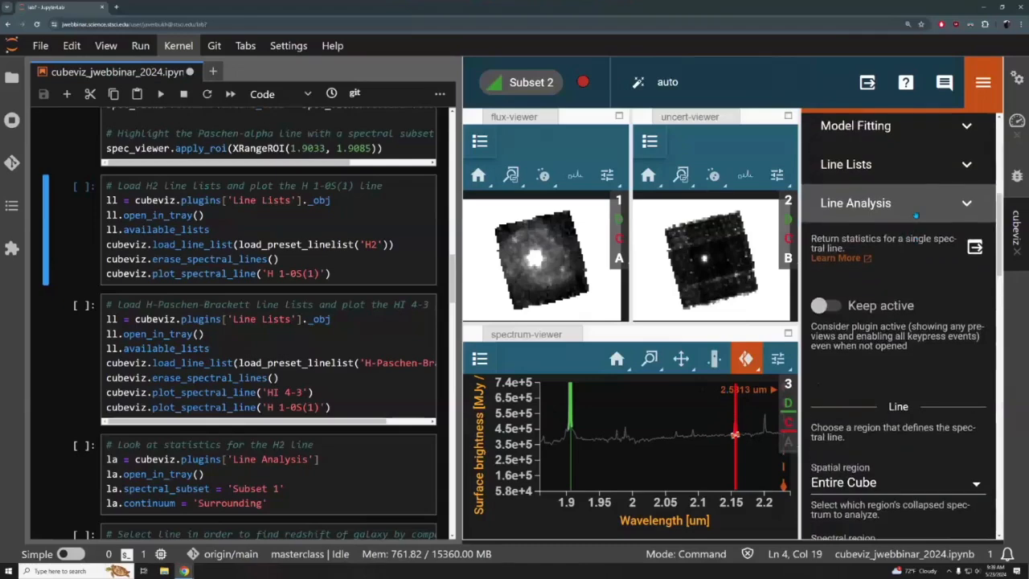
pyautogui.click(912, 201)
pyautogui.click(890, 402)
pyautogui.scroll(-10, 272, 267)
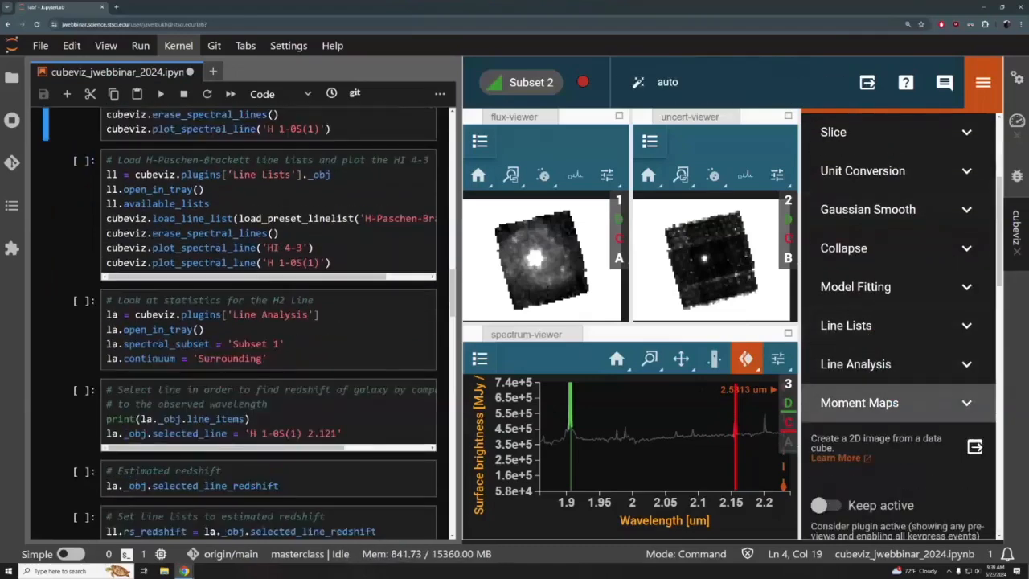
pyautogui.scroll(-2, 272, 262)
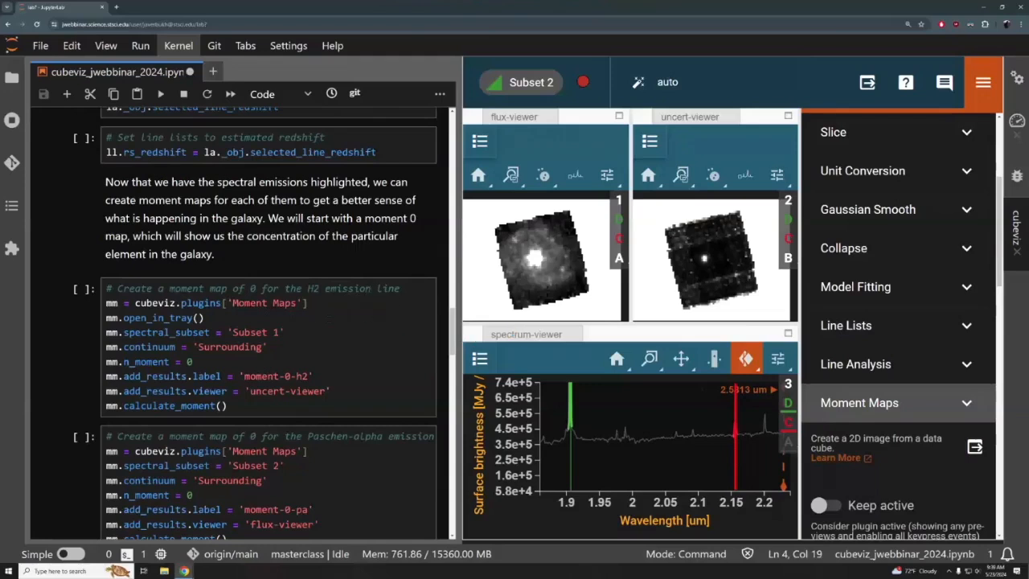
# - Check the output unit options for moments 1 and 2, and return the moment to 0
pyautogui.scroll(-2, 872, 304)
pyautogui.scroll(-12, 872, 304)
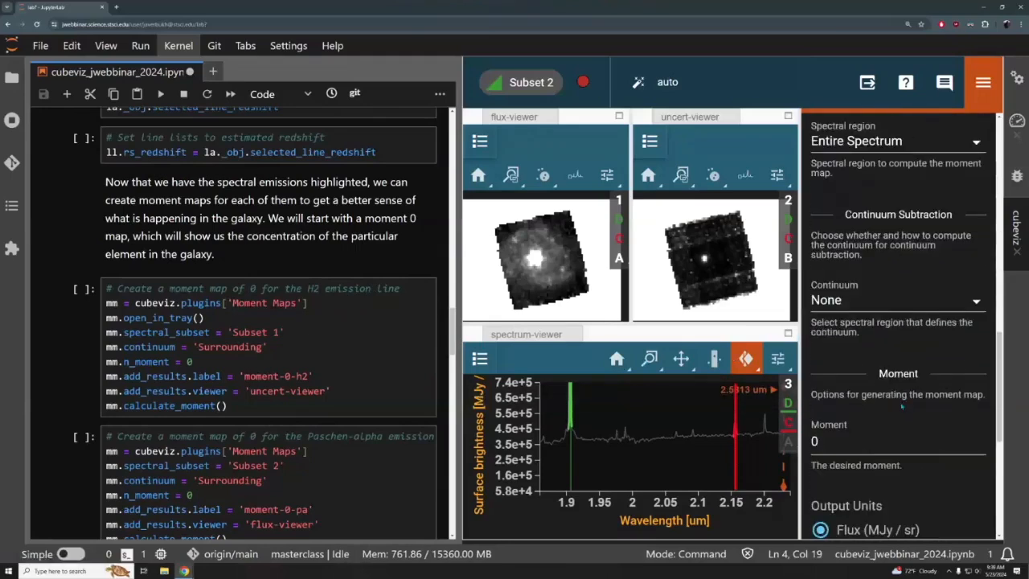
pyautogui.scroll(-2, 902, 406)
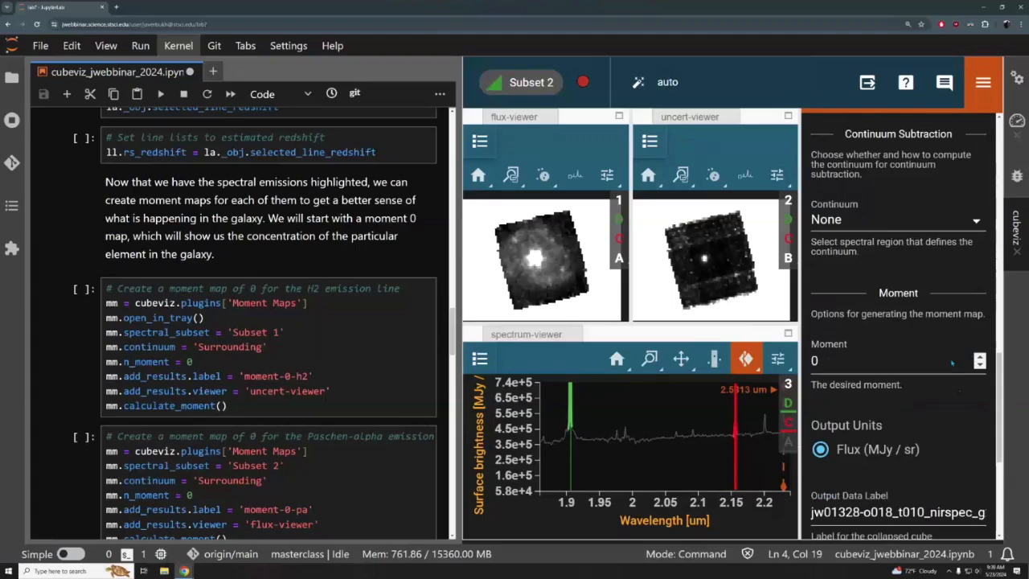
pyautogui.scroll(-1, 952, 364)
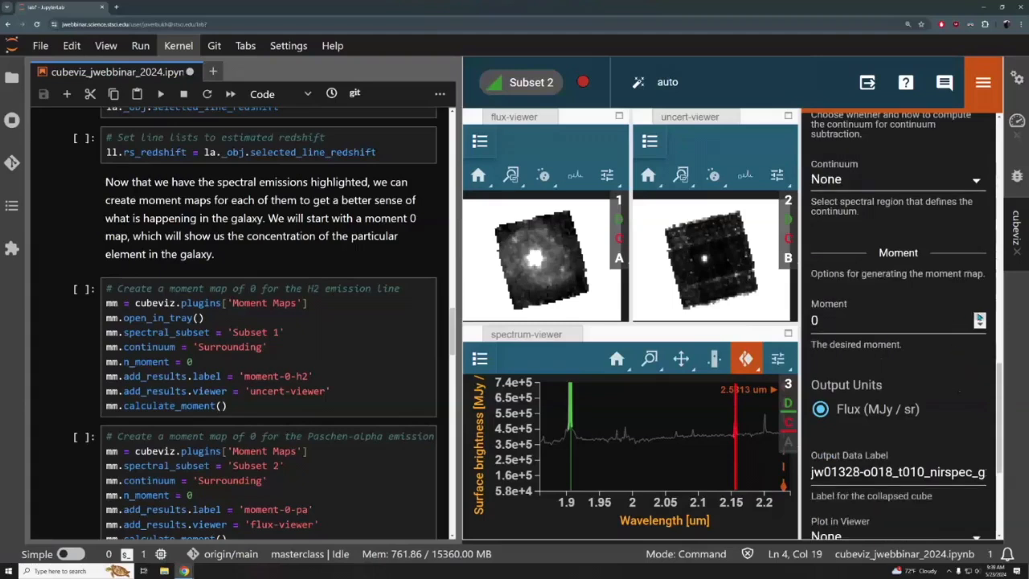
pyautogui.click(979, 317)
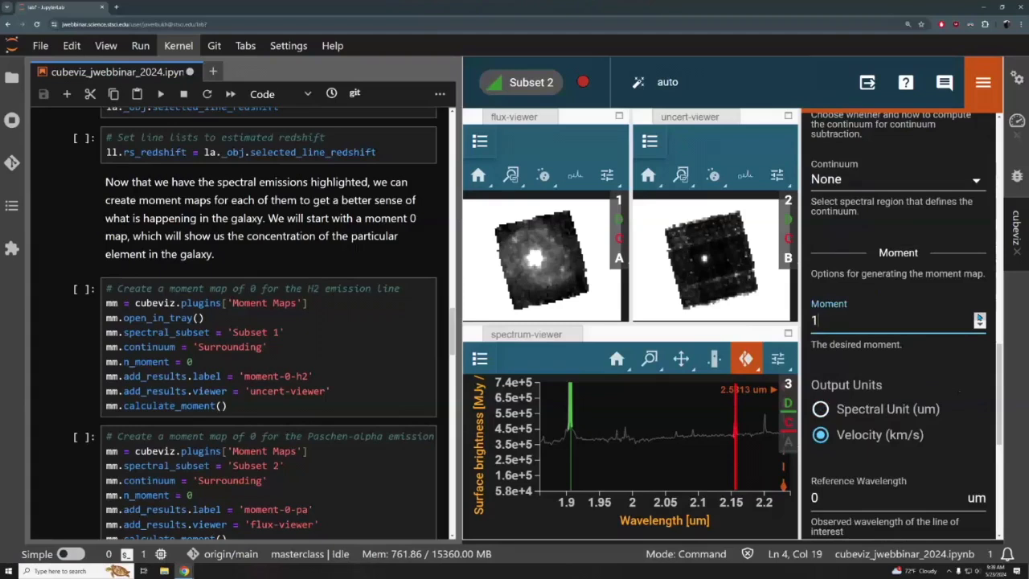
pyautogui.click(979, 318)
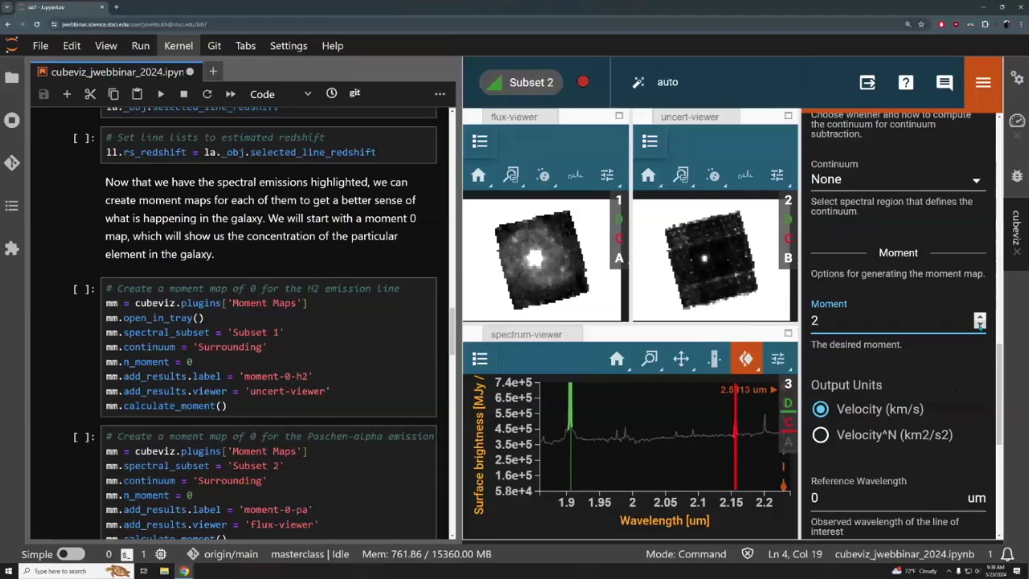
pyautogui.scroll(3, 915, 297)
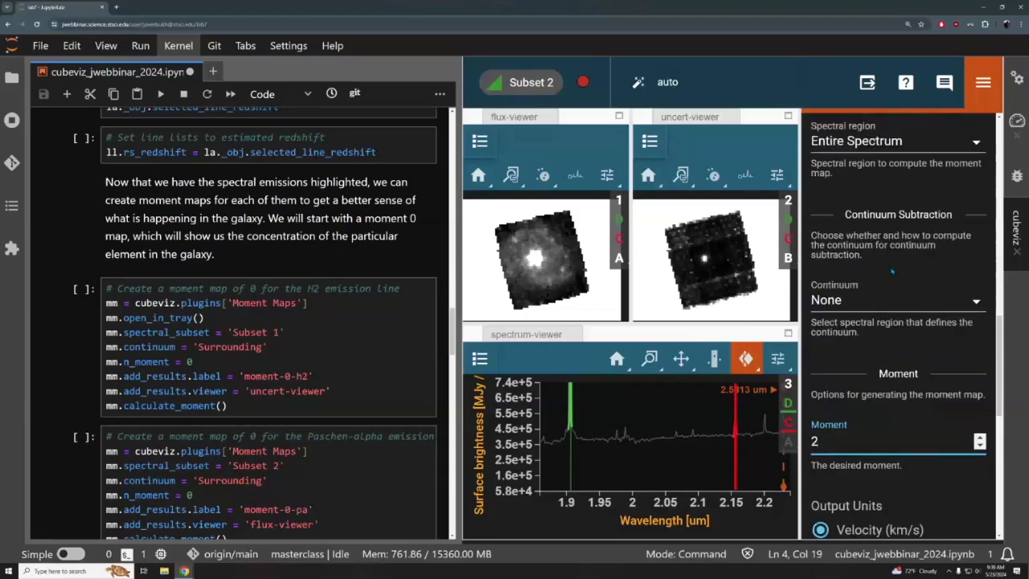
pyautogui.scroll(-2, 978, 367)
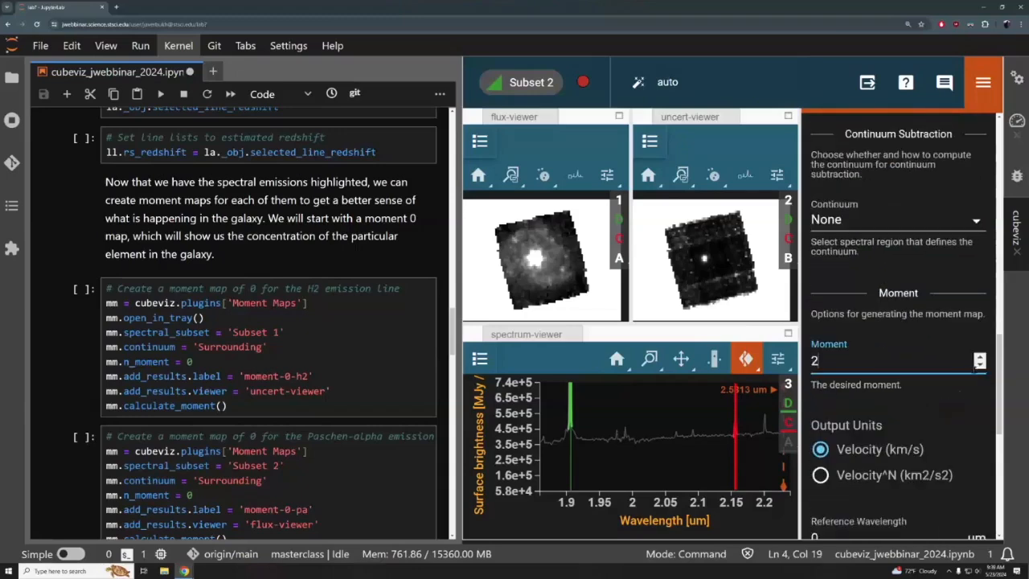
pyautogui.click(979, 364)
pyautogui.click(979, 364)
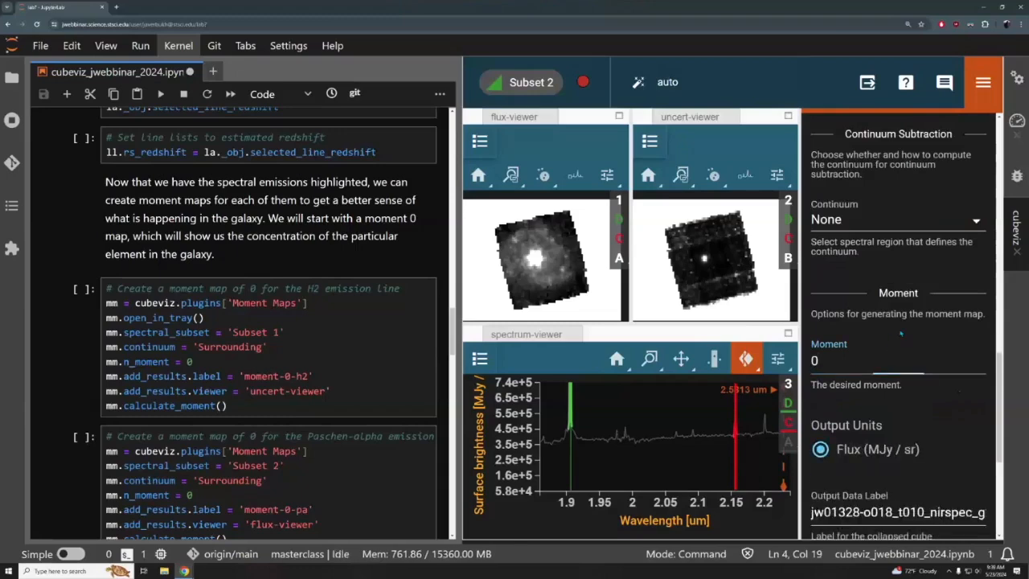
# - Set the moment map's spectral region to Subset 1 and its continuum subtraction to Surrounding
pyautogui.scroll(-2, 328, 241)
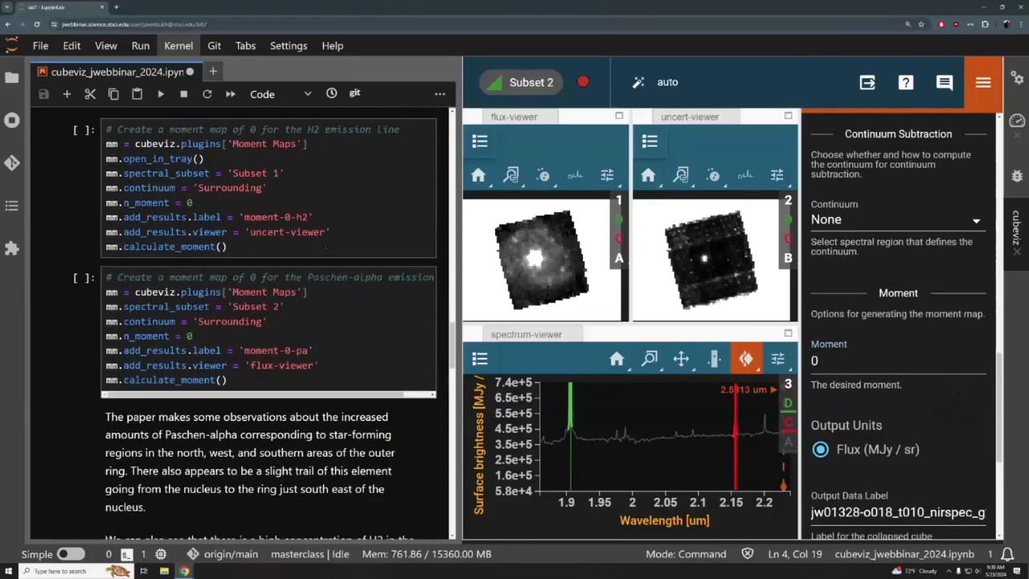
pyautogui.scroll(3, 901, 303)
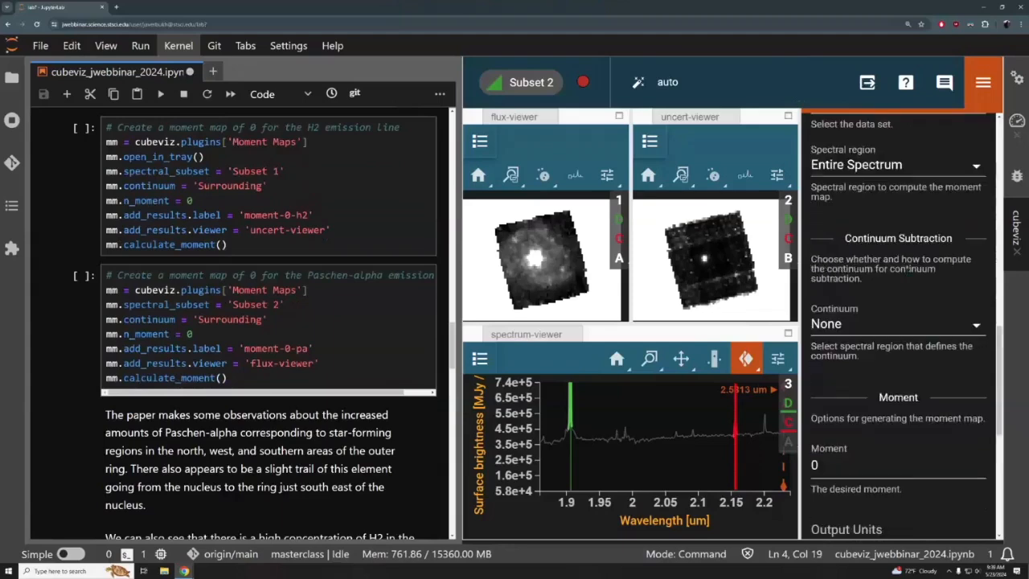
pyautogui.click(902, 303)
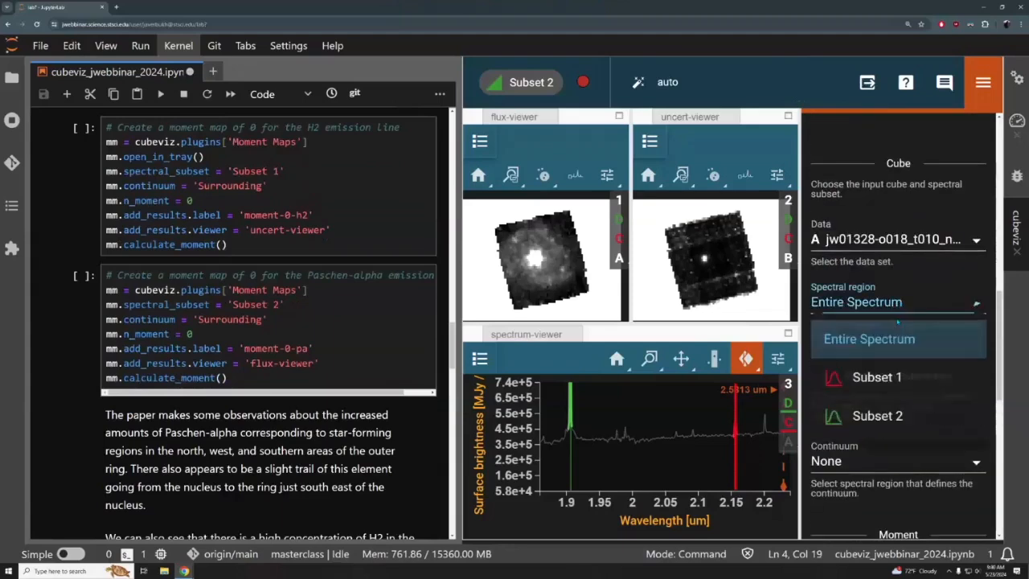
pyautogui.click(887, 390)
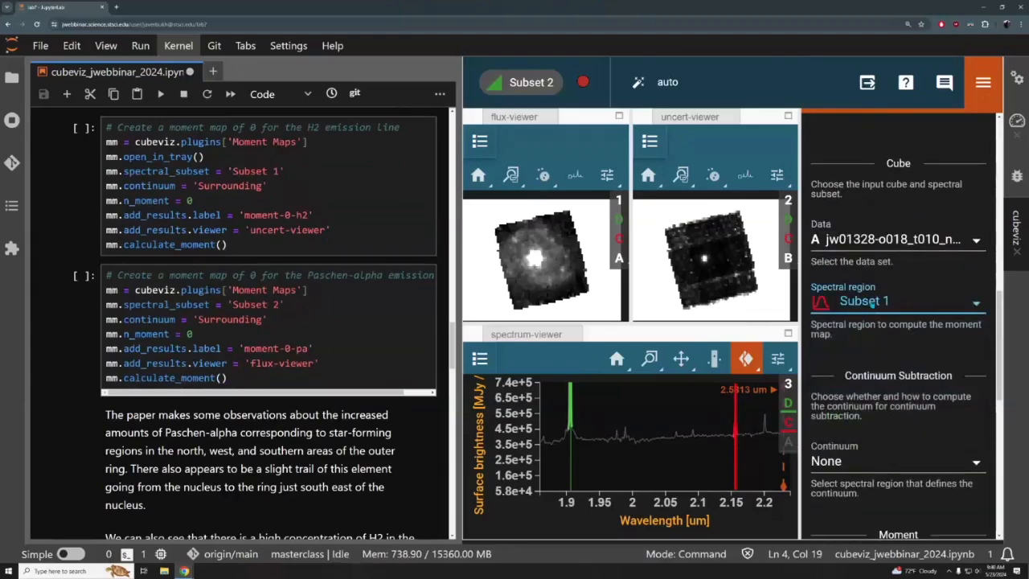
pyautogui.scroll(-2, 907, 325)
pyautogui.click(906, 346)
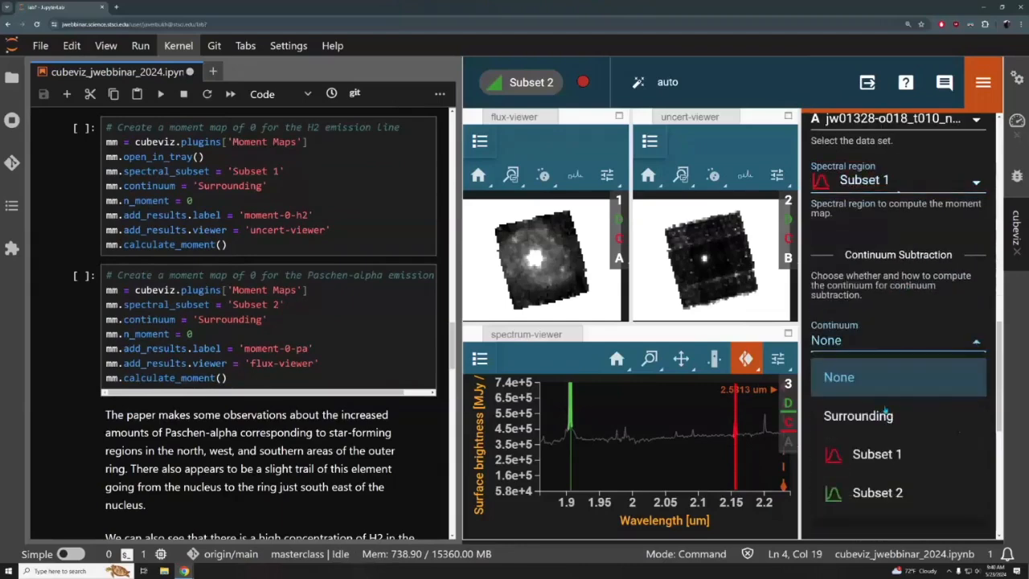
pyautogui.click(886, 419)
# - Label the output moment-0-h2, choose uncert-viewer for the plot, and calculate the moment 0 map
pyautogui.scroll(-5, 889, 290)
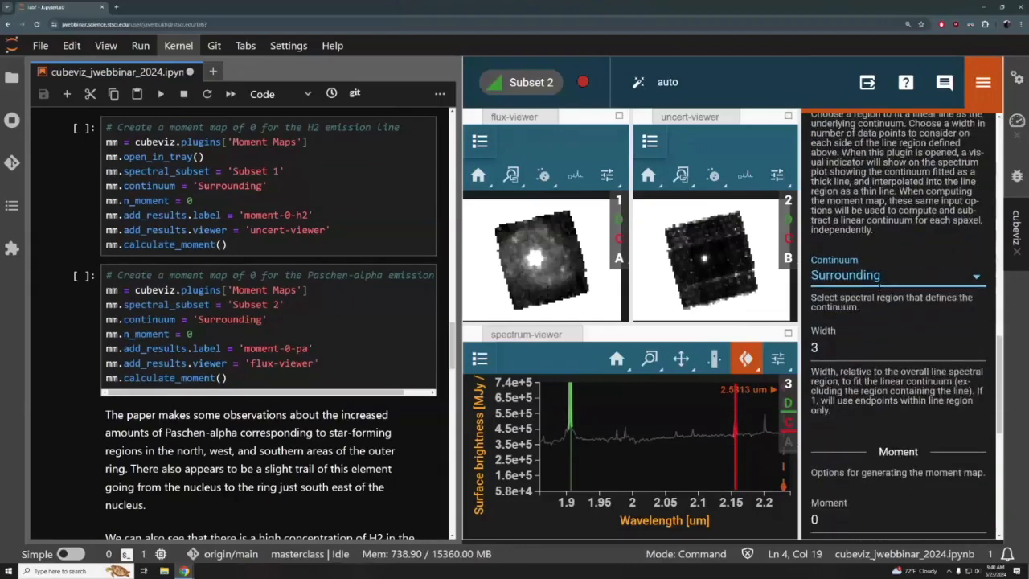
pyautogui.scroll(-3, 892, 265)
pyautogui.scroll(-3, 896, 257)
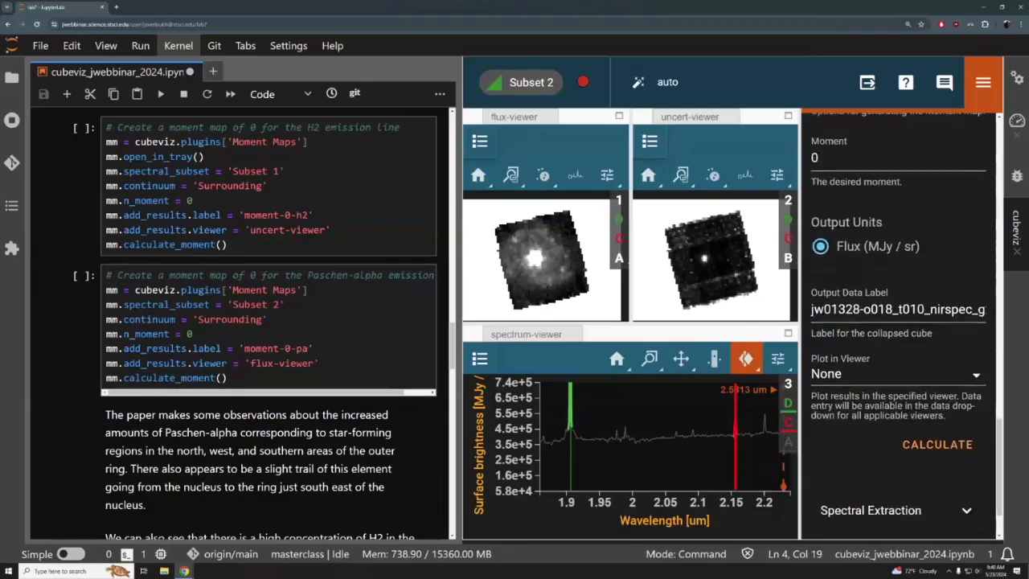
pyautogui.tripleClick(884, 269)
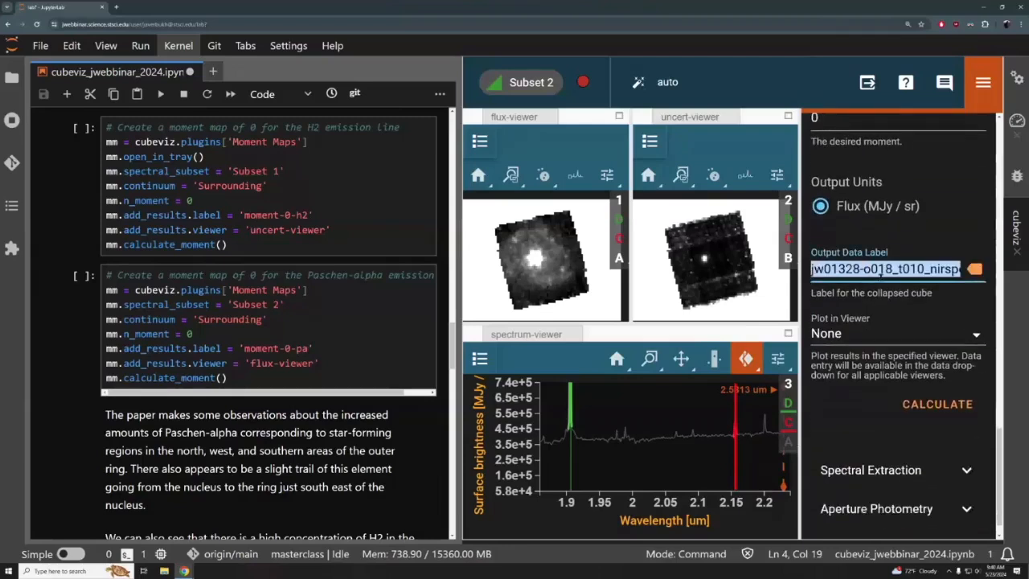
pyautogui.write('moment-0-h2')
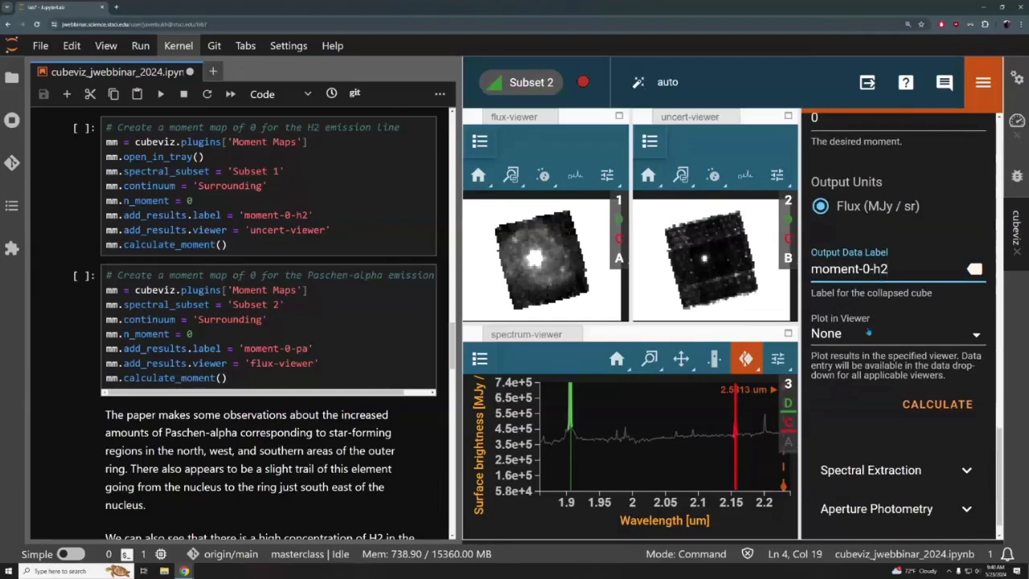
pyautogui.click(868, 332)
pyautogui.click(853, 448)
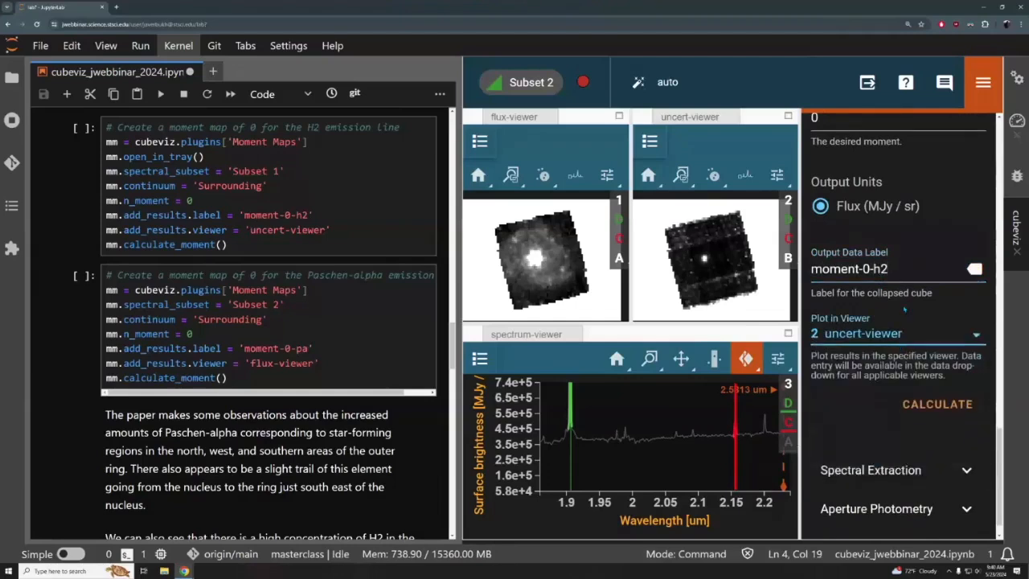
pyautogui.click(934, 405)
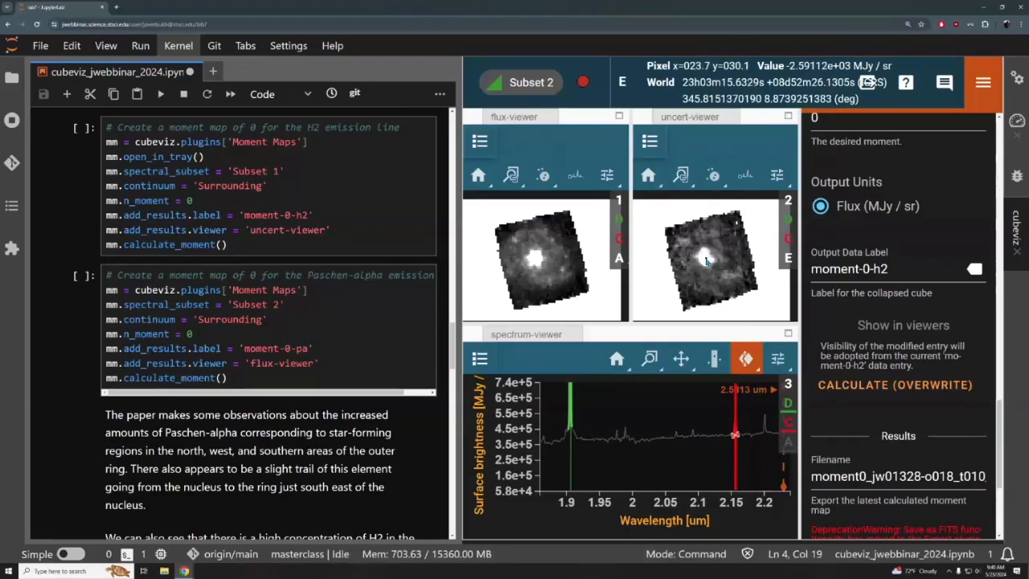
# - Change the moment map's spectral region to Subset 2 for the Paschen-alpha line
pyautogui.scroll(10, 868, 325)
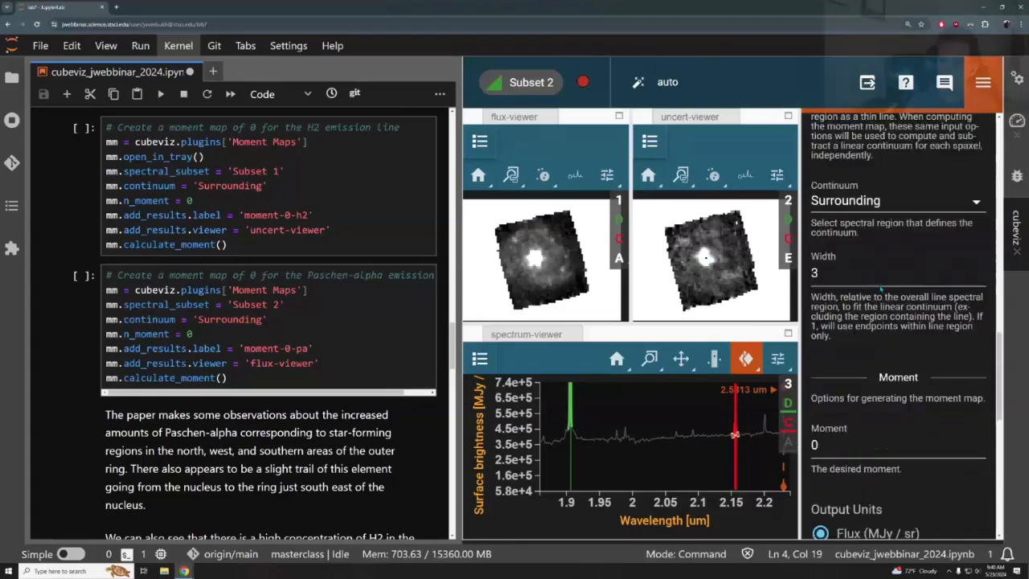
pyautogui.click(976, 303)
pyautogui.click(868, 413)
pyautogui.scroll(-2, 868, 413)
pyautogui.scroll(-6, 888, 297)
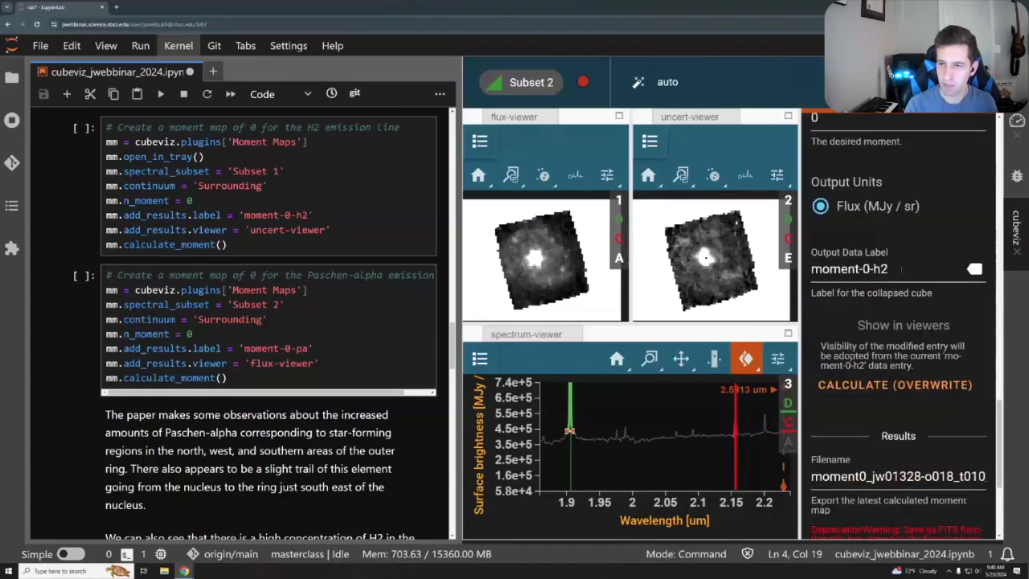
# - Label the output moment-0-pa, choose flux-viewer for the plot, and calculate the Paschen-alpha moment 0 map
pyautogui.press('BackSpace')
pyautogui.press('BackSpace')
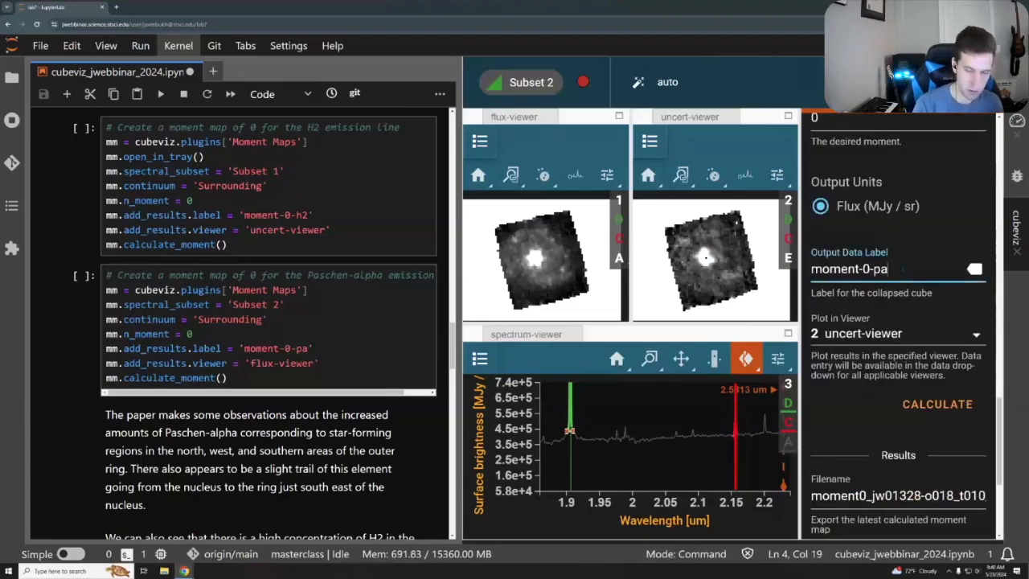
pyautogui.click(898, 334)
pyautogui.click(852, 406)
pyautogui.scroll(-1, 924, 385)
pyautogui.click(943, 374)
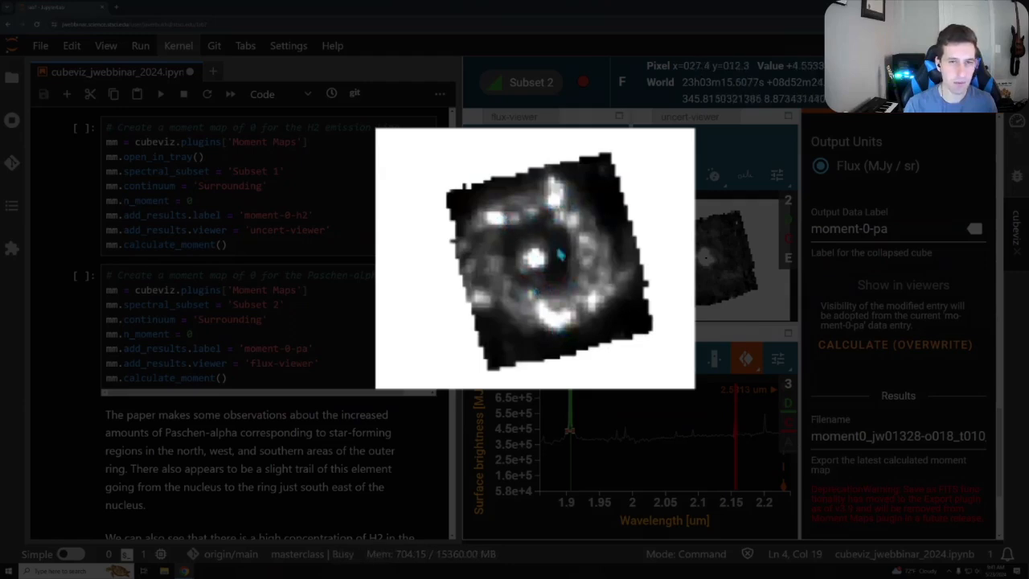
# - Read the notebook's notes on the Paschen-alpha velocity field and set the moment map's moment to 1
pyautogui.scroll(-5, 257, 322)
pyautogui.scroll(-1, 241, 322)
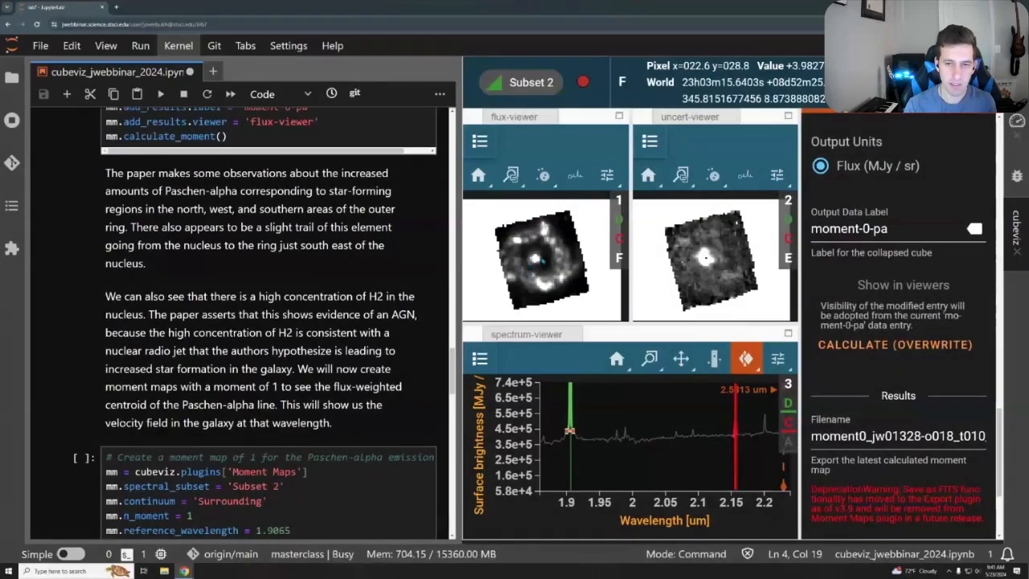
pyautogui.scroll(-3, 310, 248)
pyautogui.scroll(-1, 309, 249)
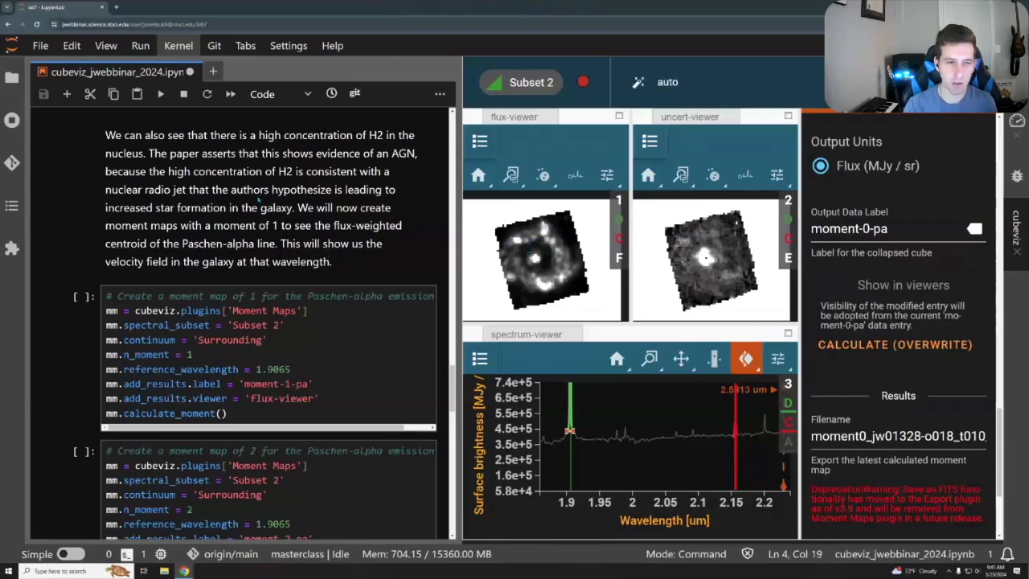
pyautogui.scroll(-4, 259, 193)
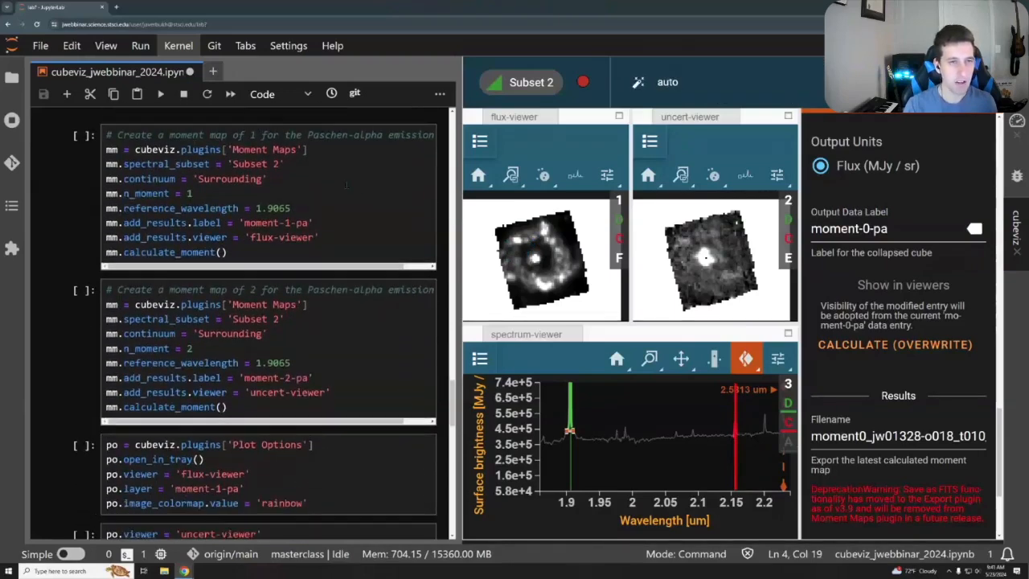
pyautogui.scroll(6, 898, 321)
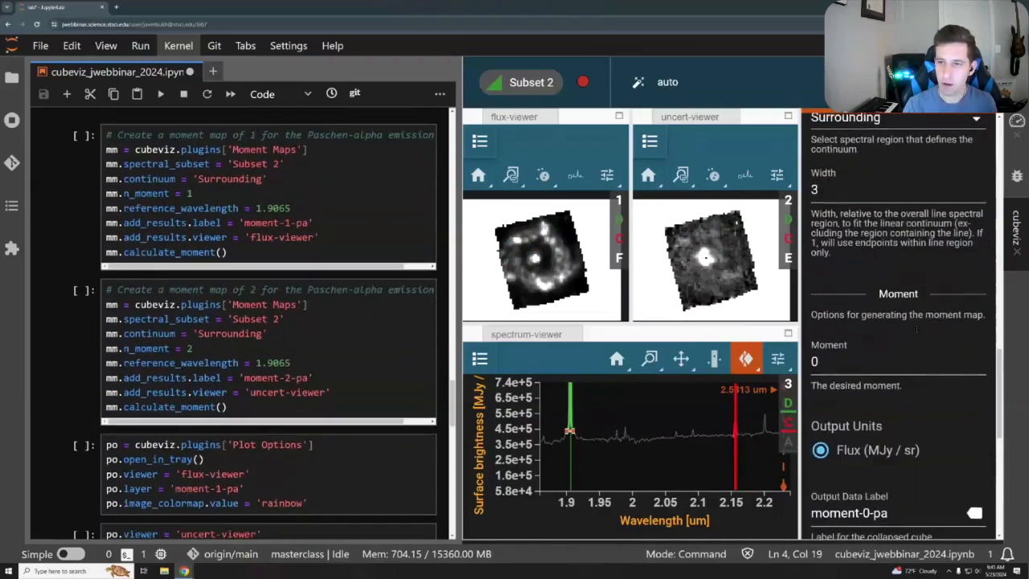
pyautogui.scroll(-1, 909, 346)
pyautogui.click(979, 396)
pyautogui.scroll(-5, 866, 346)
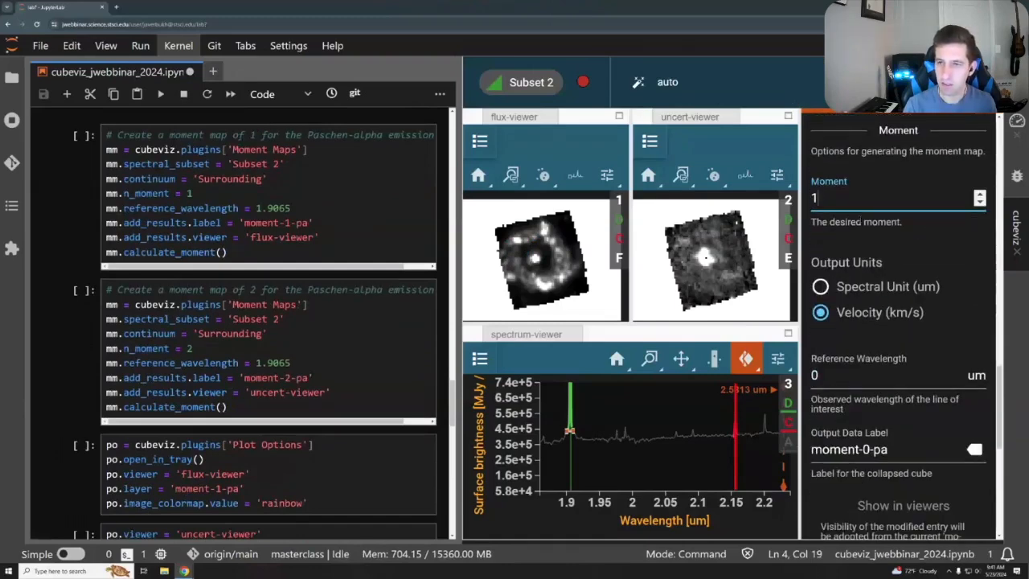
# - Set the moment map's reference wavelength to 1.9065 um
pyautogui.click(880, 374)
pyautogui.press('BackSpace')
pyautogui.write('1.9065')
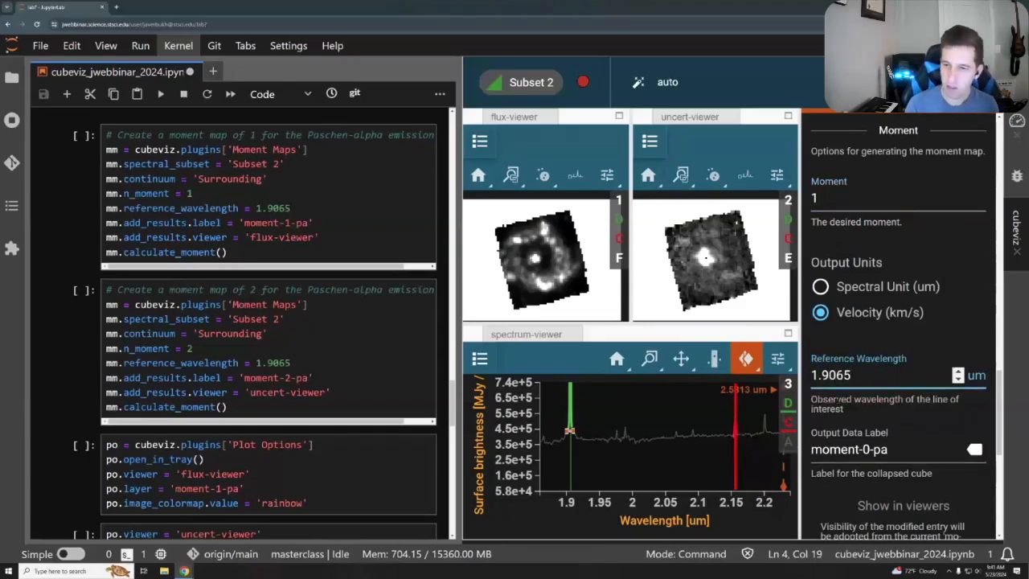
pyautogui.click(952, 334)
# - Check the wavelengths around the Paschen-alpha peak by selecting slices in the spectrum
pyautogui.click(573, 407)
pyautogui.click(569, 404)
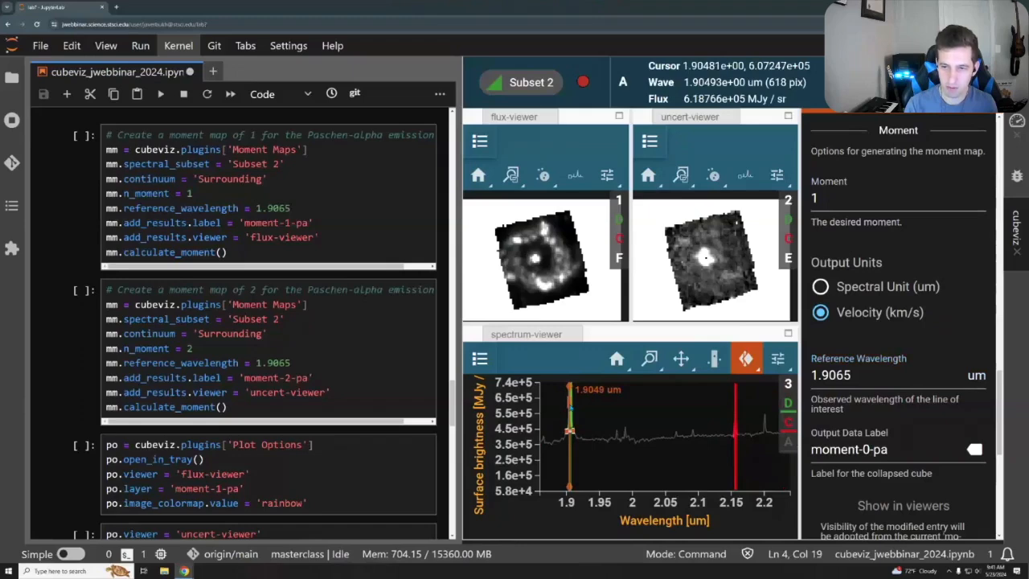
pyautogui.click(572, 408)
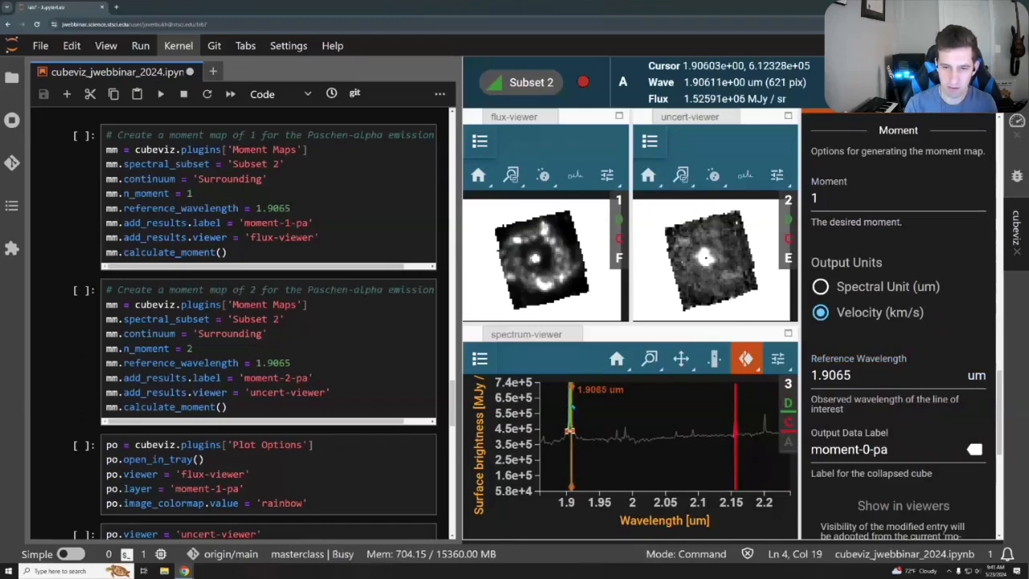
pyautogui.click(569, 405)
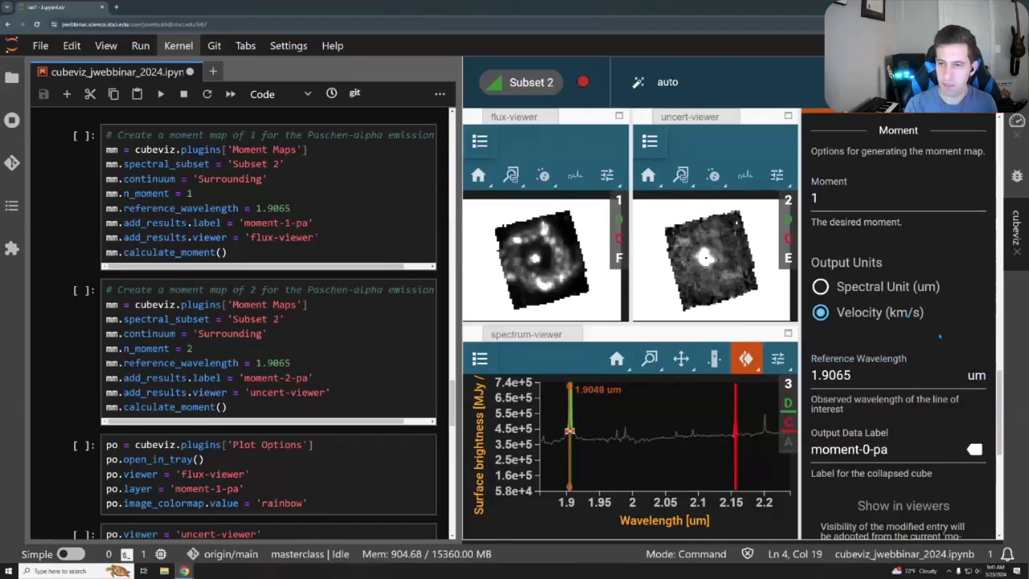
# - Label the output moment-1-pa and calculate the moment 1 map into the flux-viewer
pyautogui.scroll(-1, 939, 354)
pyautogui.scroll(-1, 924, 366)
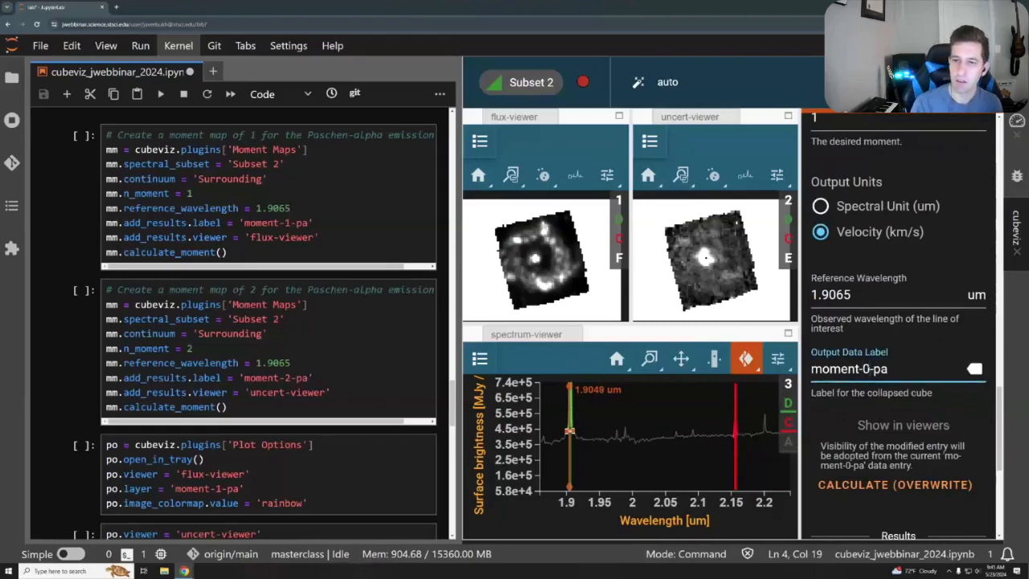
pyautogui.press('BackSpace')
pyautogui.write('1')
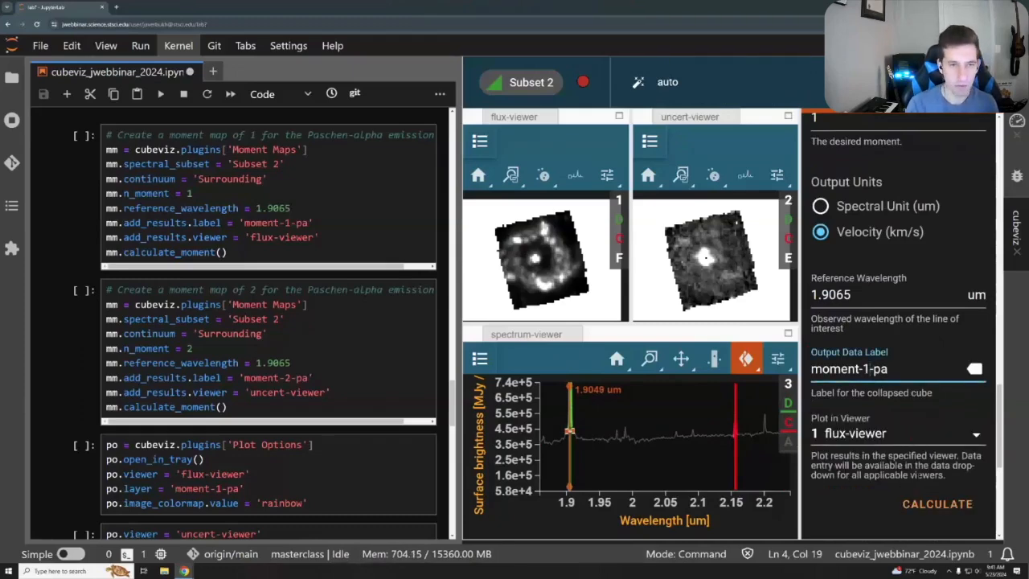
pyautogui.click(938, 505)
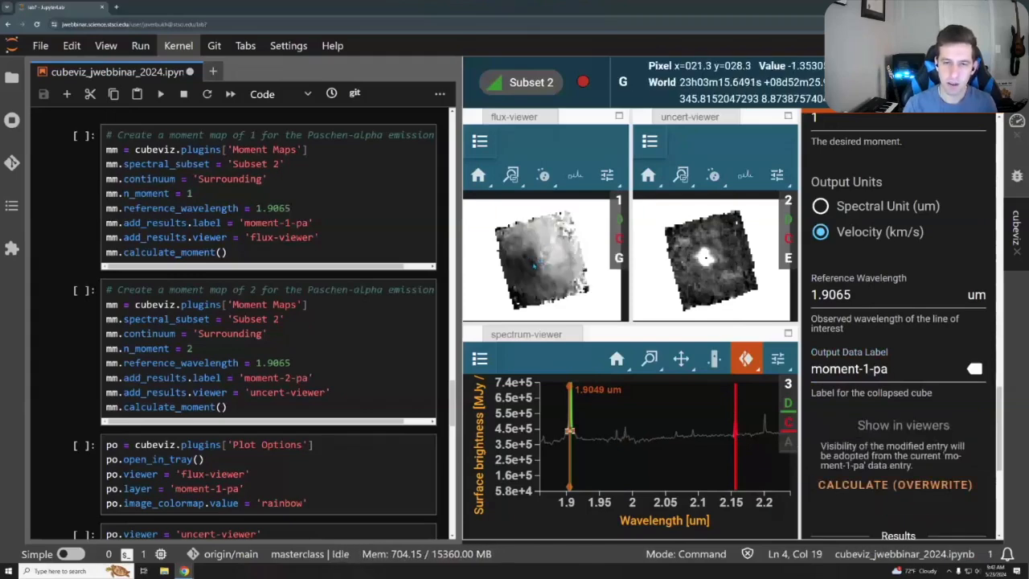
# - Set the colormap of the flux-viewer's moment-1-pa layer to Rainbow in Plot Options
pyautogui.scroll(4, 915, 301)
pyautogui.scroll(10, 915, 300)
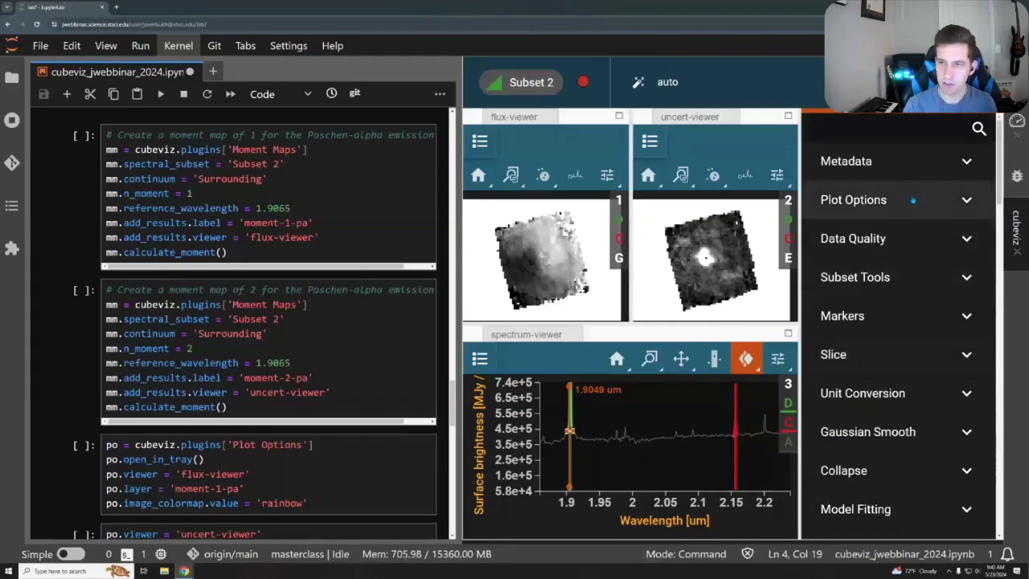
pyautogui.click(910, 204)
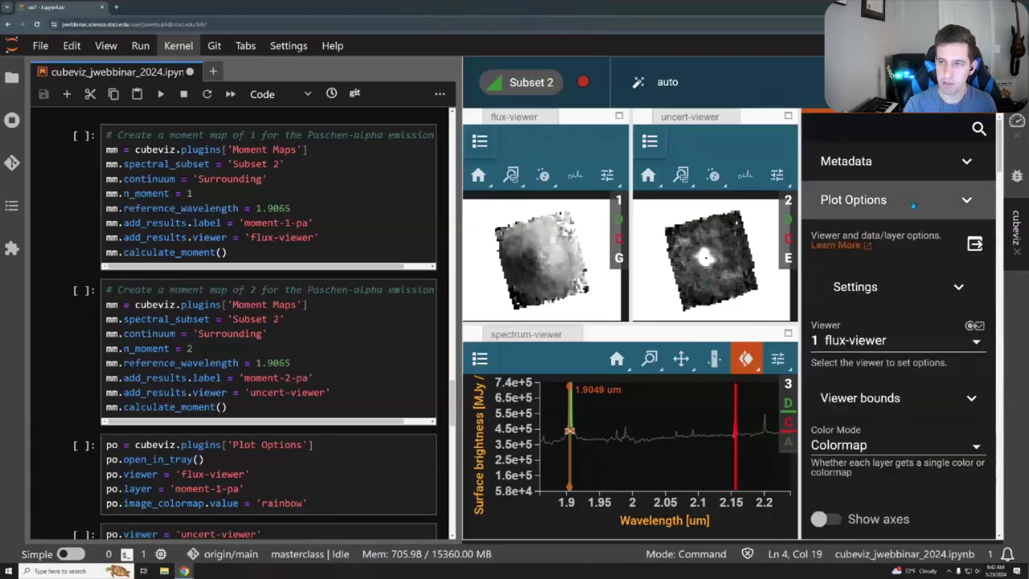
pyautogui.scroll(-3, 906, 210)
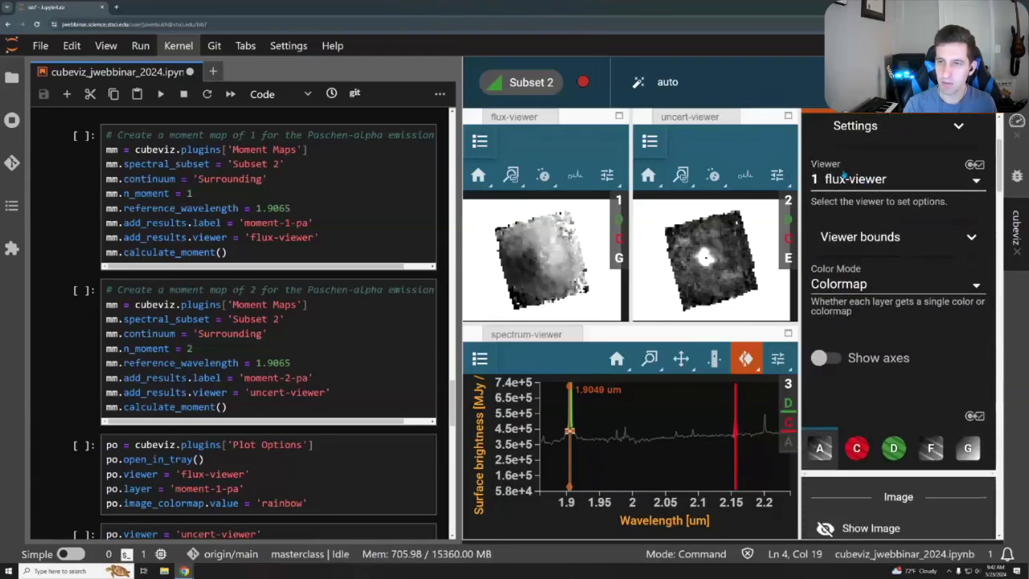
pyautogui.scroll(-2, 880, 284)
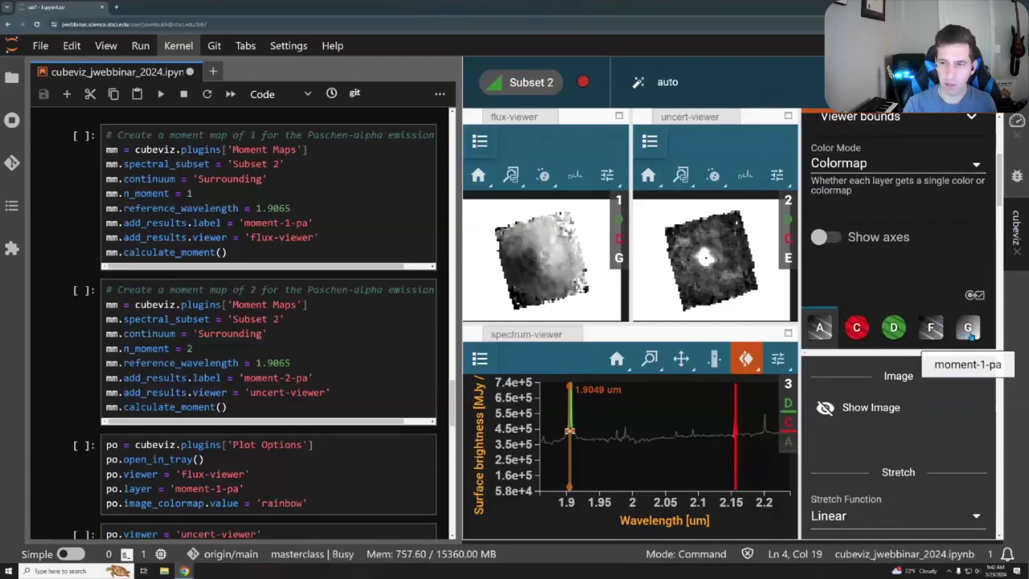
pyautogui.click(969, 331)
pyautogui.scroll(-3, 890, 362)
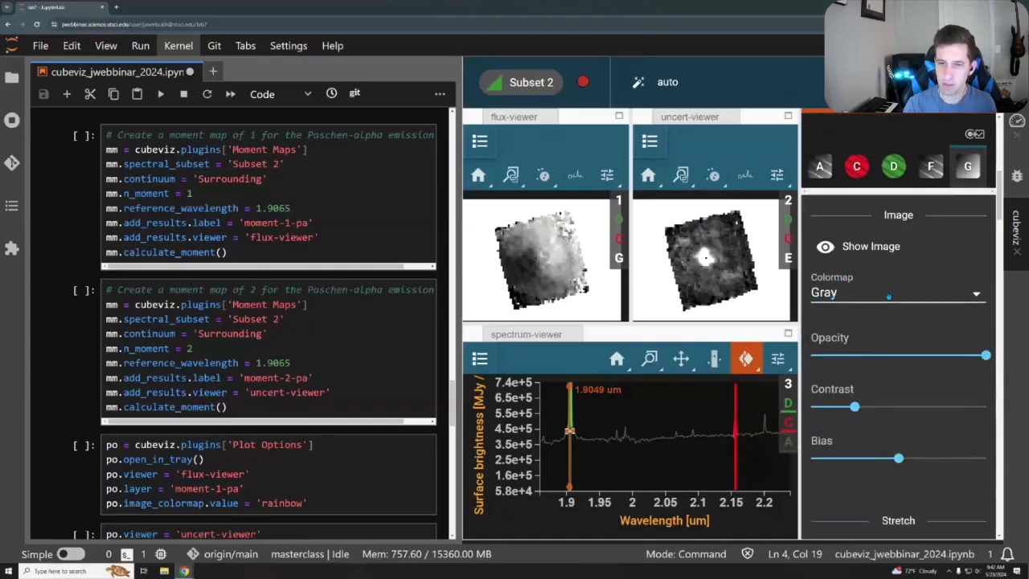
pyautogui.click(889, 297)
pyautogui.scroll(-5, 876, 401)
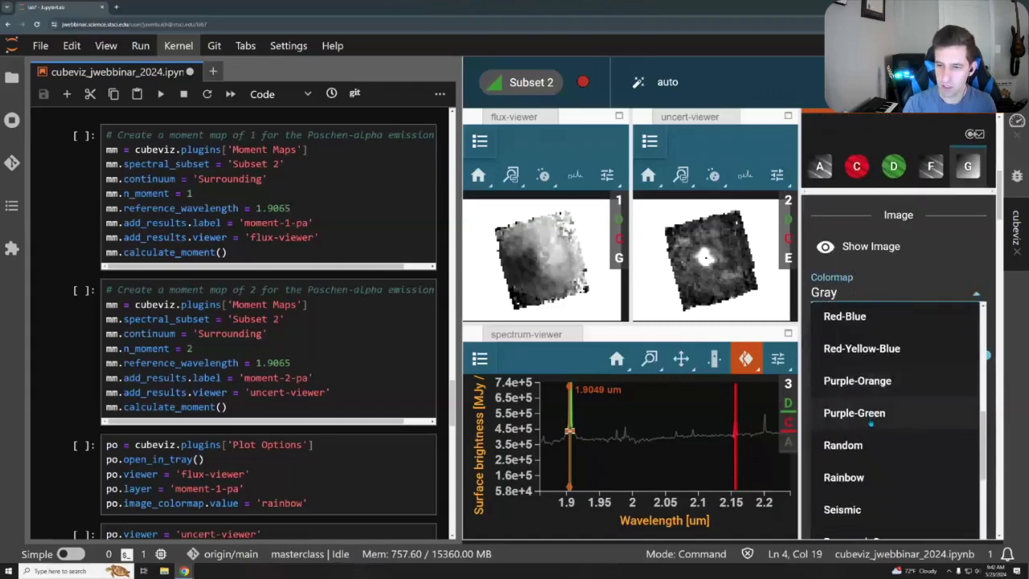
pyautogui.click(875, 437)
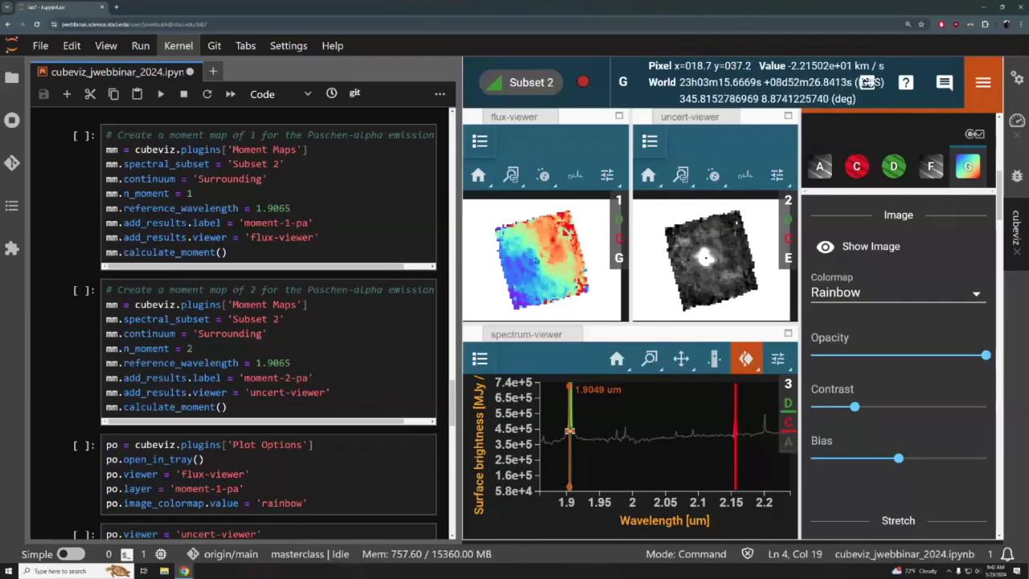
# - Return to the Moment Maps plugin and set the moment to 2 for the Paschen-alpha line
pyautogui.scroll(-1, 354, 297)
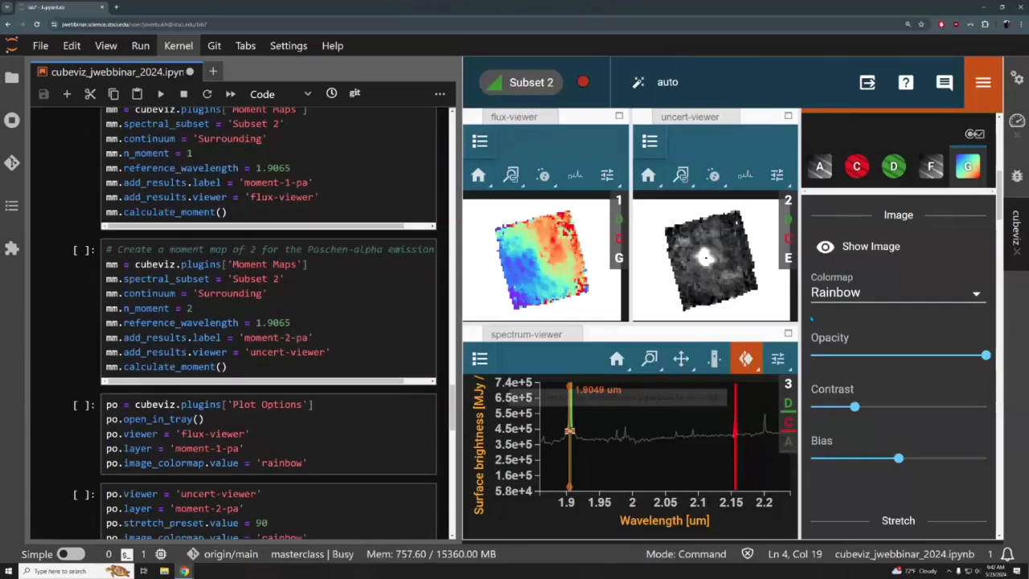
pyautogui.scroll(1, 972, 258)
pyautogui.scroll(6, 972, 258)
pyautogui.click(940, 201)
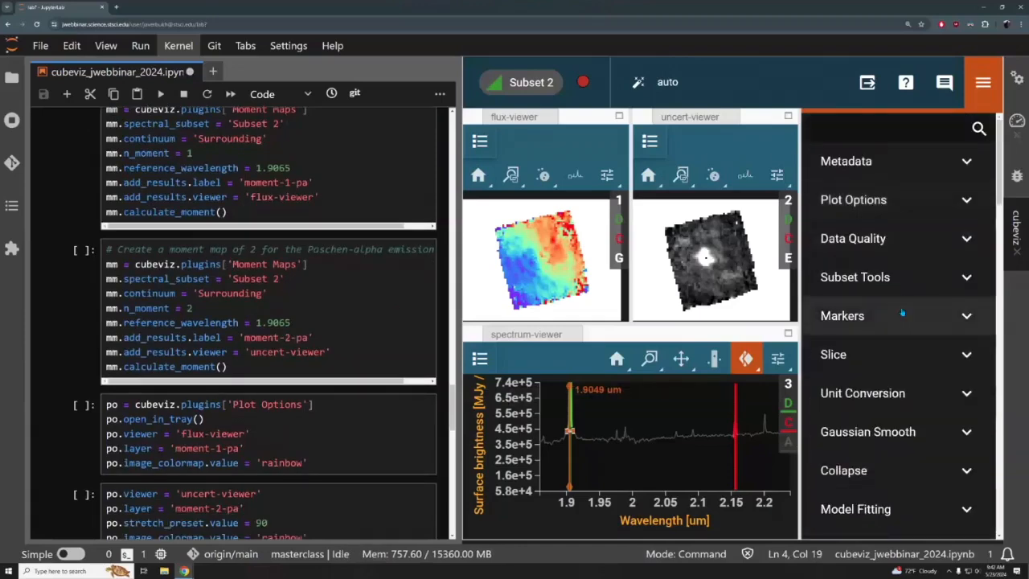
pyautogui.scroll(-3, 894, 345)
pyautogui.scroll(-10, 886, 381)
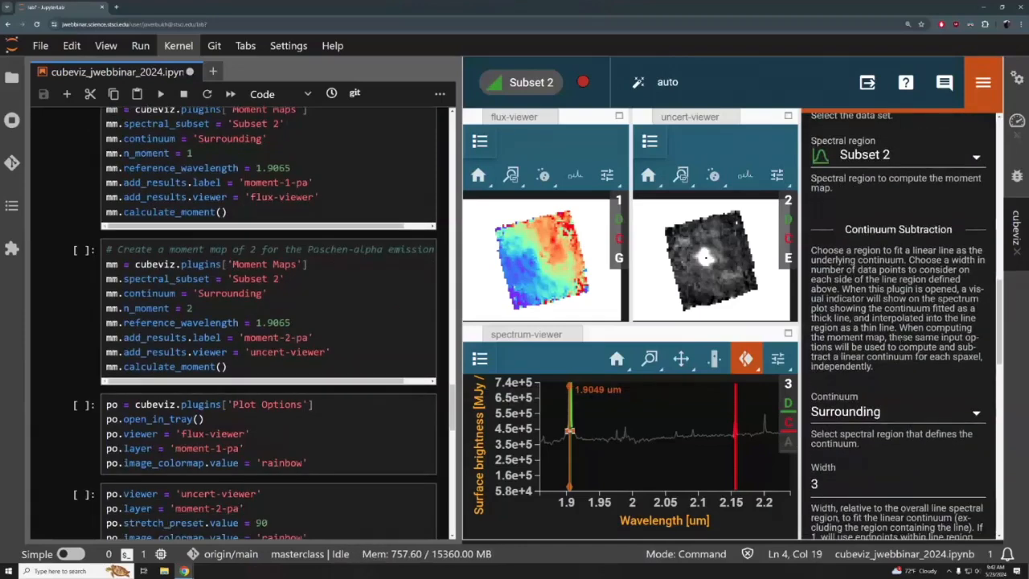
pyautogui.scroll(-2, 897, 346)
pyautogui.click(980, 376)
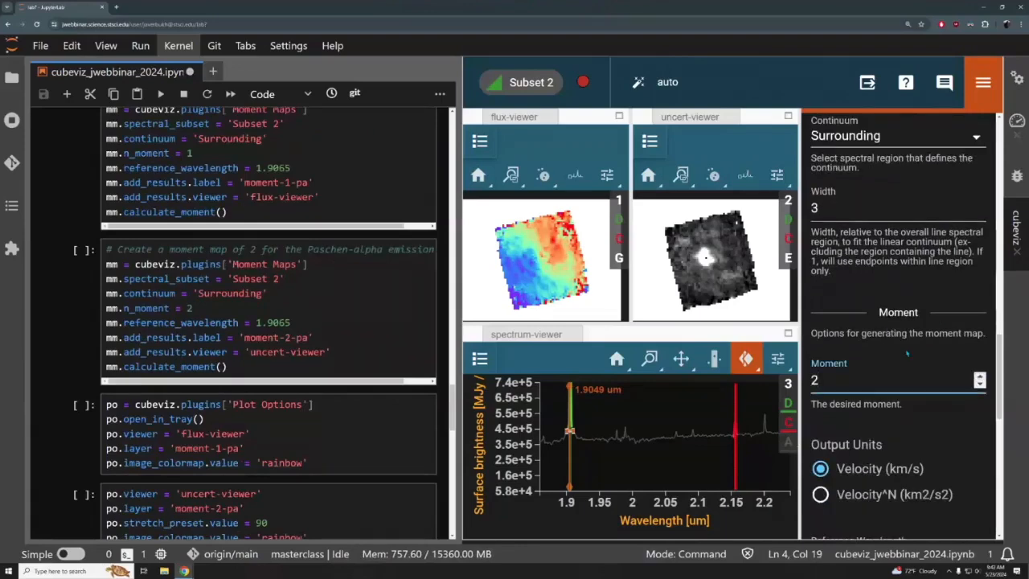
# - Label the output moment-2-pa, choose uncert-viewer for the plot, and calculate the moment 2 map
pyautogui.scroll(-6, 905, 340)
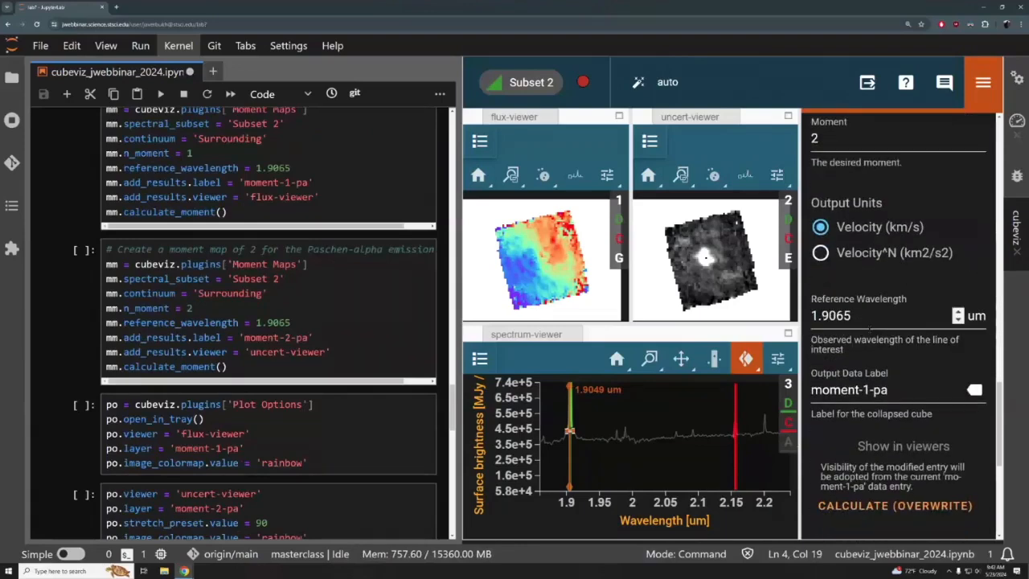
pyautogui.click(864, 349)
pyautogui.press('BackSpace')
pyautogui.write('2')
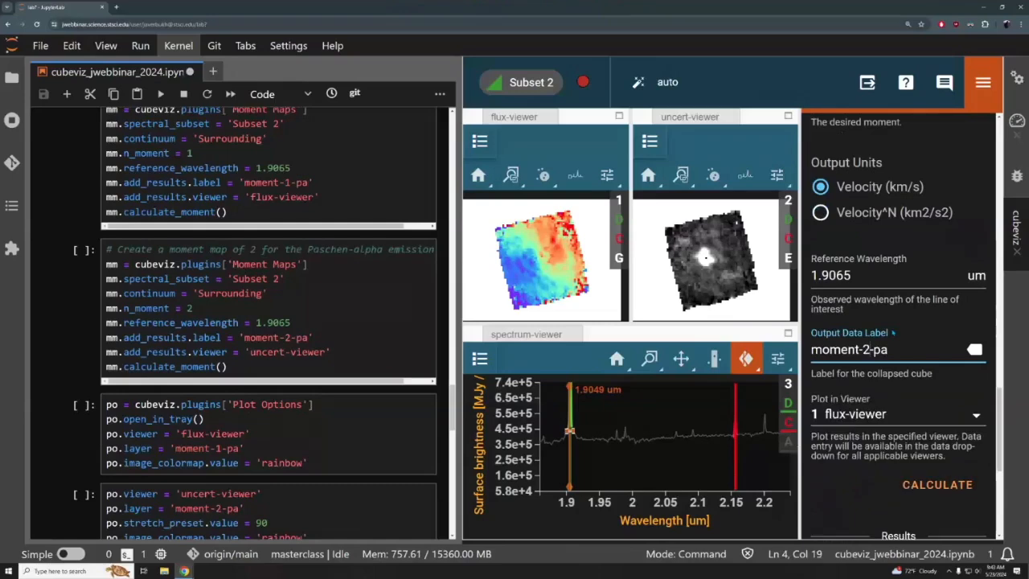
pyautogui.click(912, 320)
pyautogui.scroll(-1, 909, 338)
pyautogui.click(900, 374)
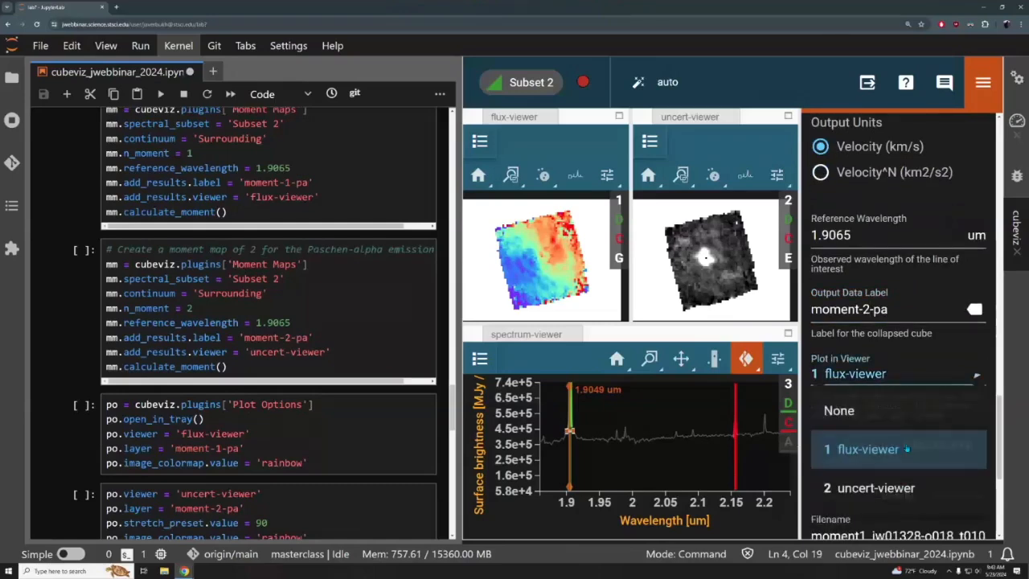
pyautogui.click(903, 488)
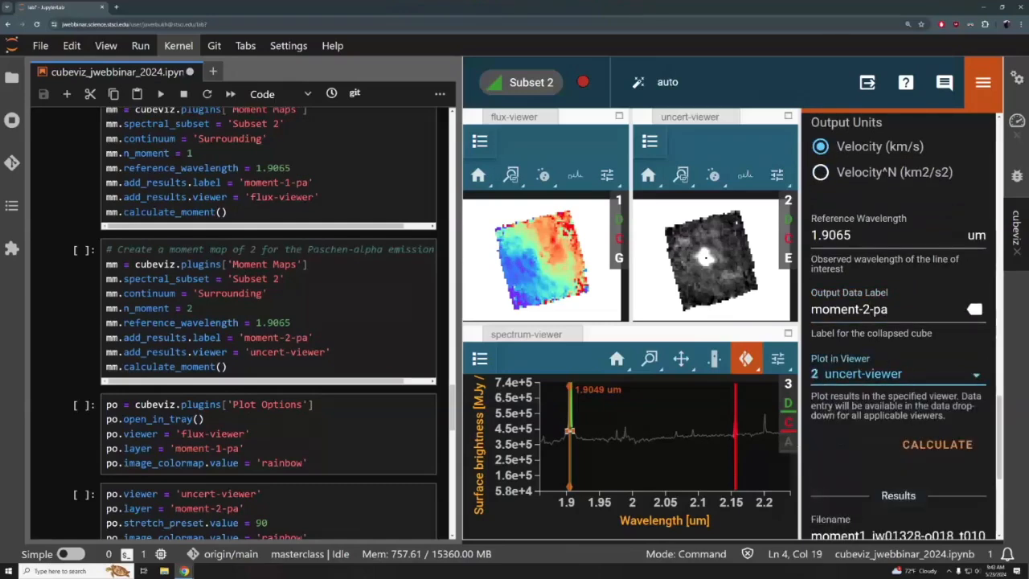
pyautogui.click(920, 444)
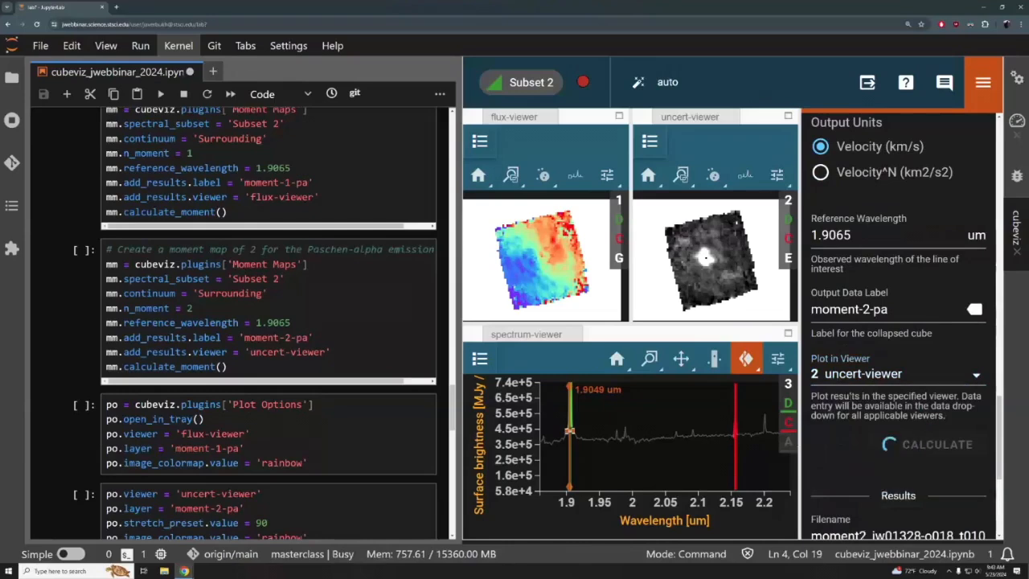
# - Open Plot Options for the uncert-viewer and select its moment-2-pa layer
pyautogui.scroll(15, 854, 349)
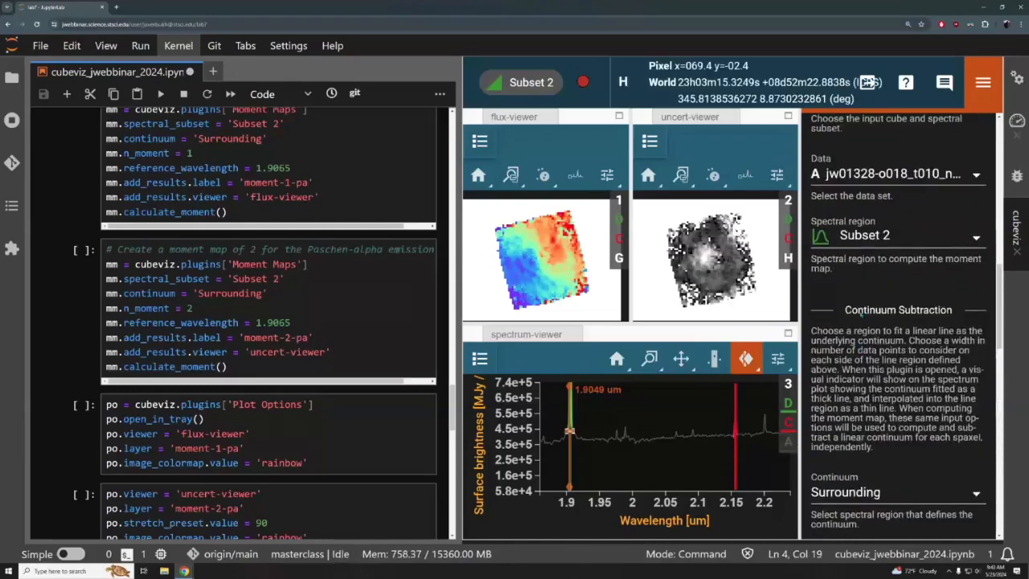
pyautogui.click(913, 212)
pyautogui.scroll(-3, 897, 300)
pyautogui.scroll(2, 897, 300)
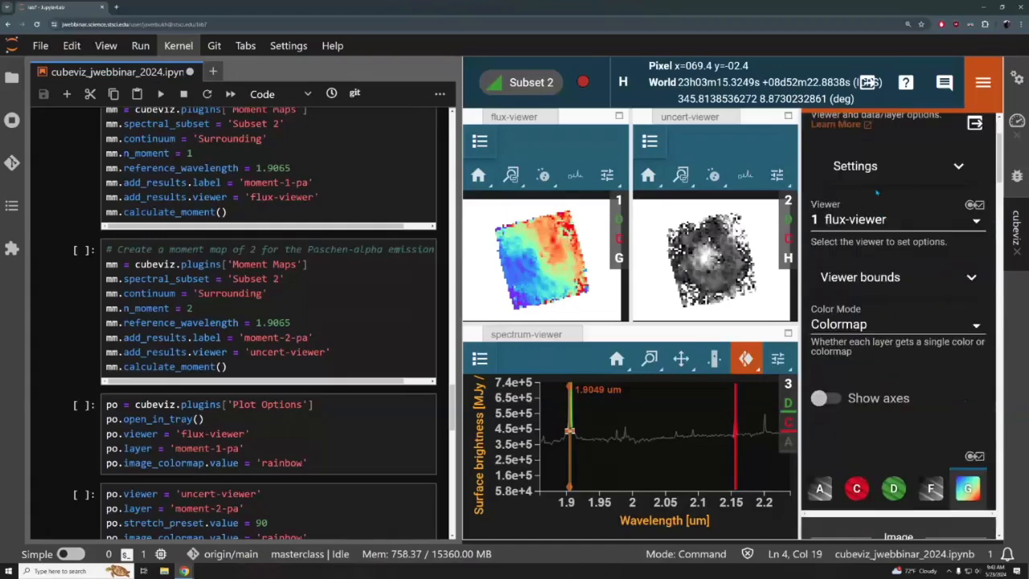
pyautogui.click(882, 222)
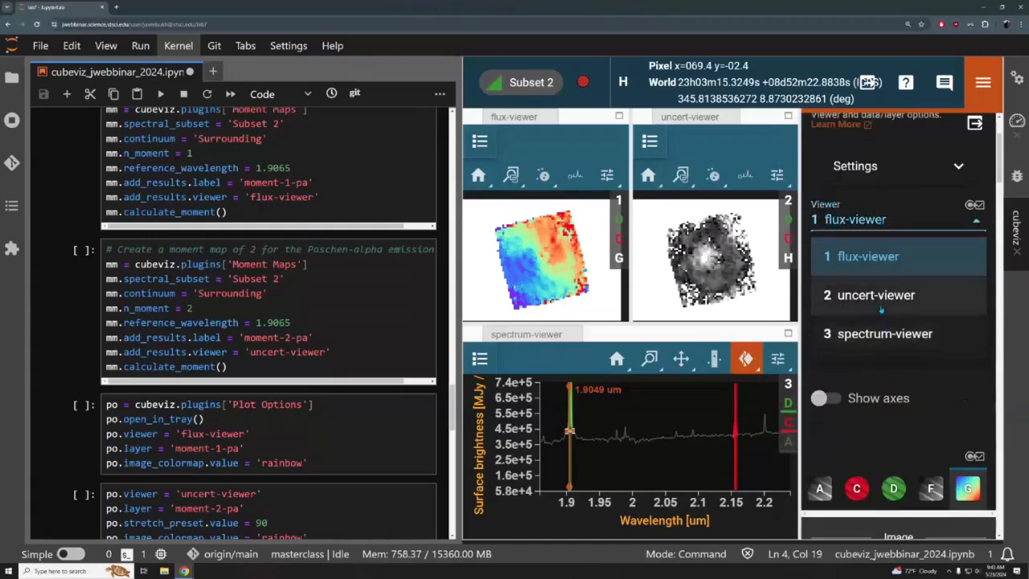
pyautogui.click(861, 295)
pyautogui.scroll(-1, 875, 228)
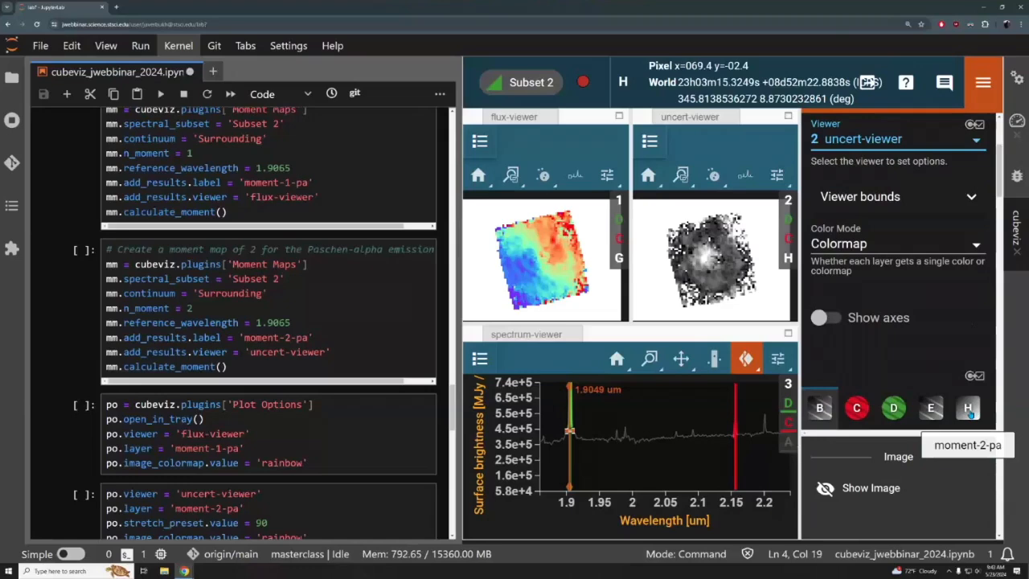
pyautogui.click(969, 408)
# - Set the colormap of the uncert-viewer's moment-2-pa layer to Rainbow
pyautogui.scroll(-3, 849, 294)
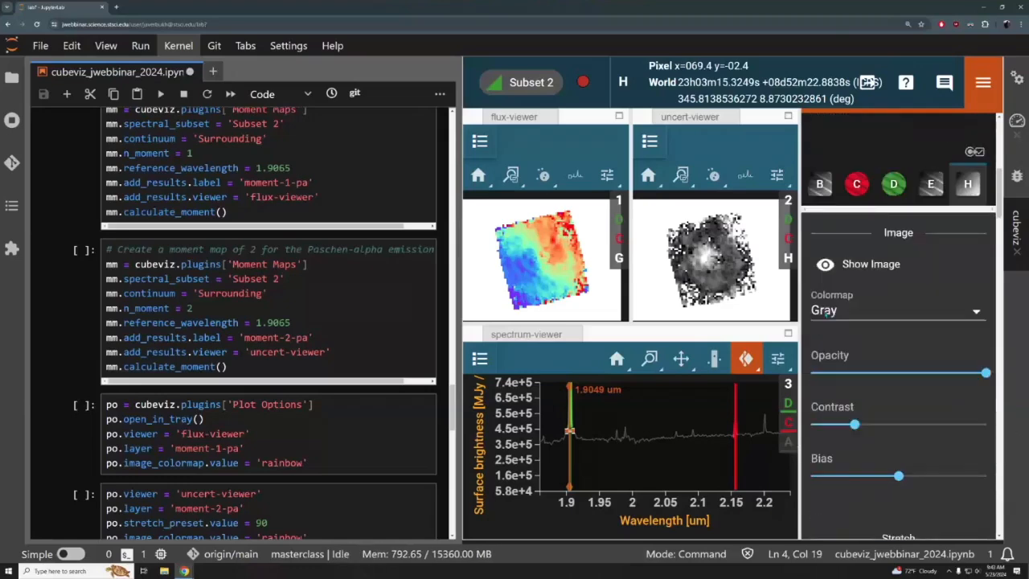
pyautogui.click(857, 297)
pyautogui.scroll(-5, 874, 362)
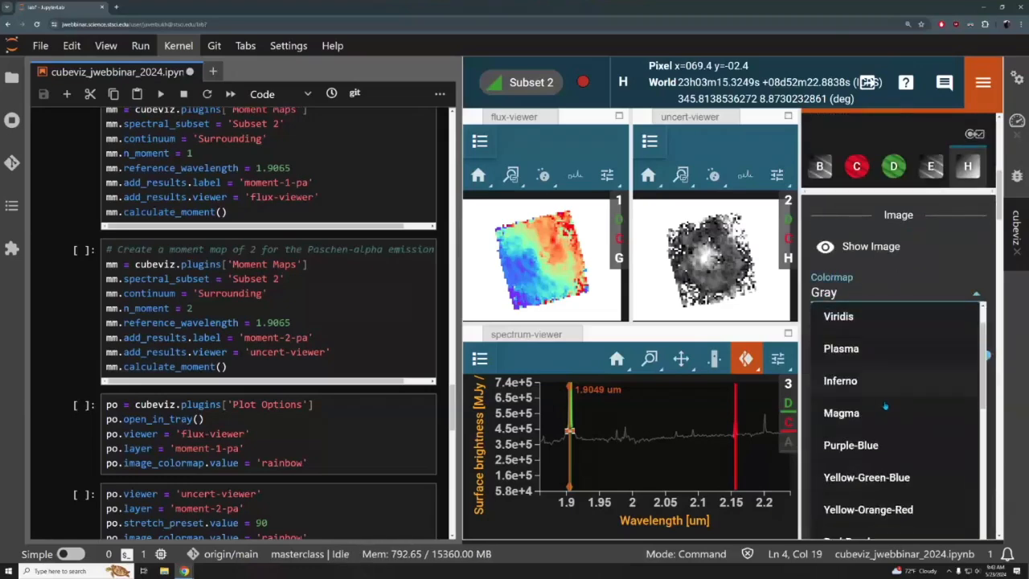
pyautogui.scroll(-2, 877, 408)
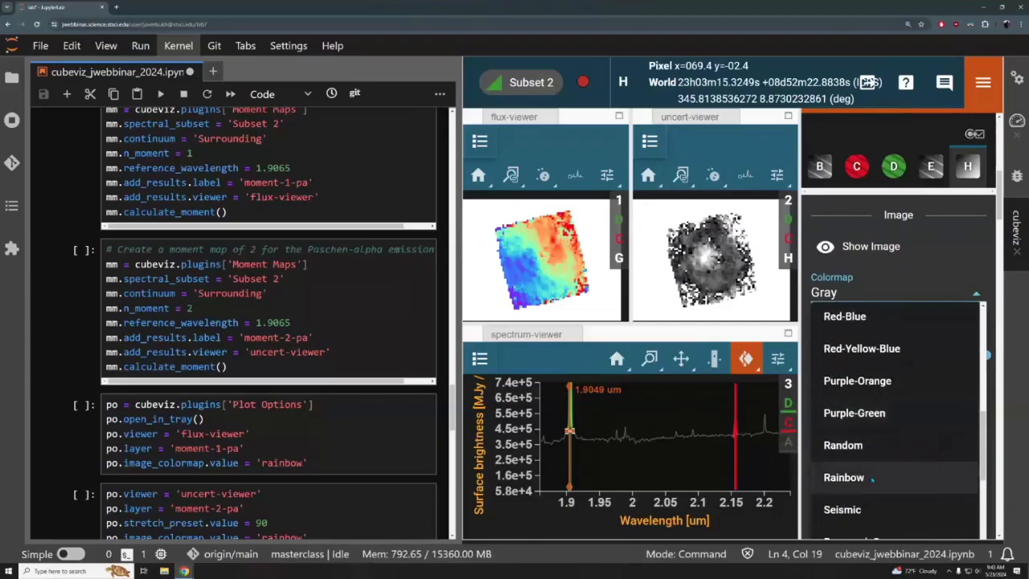
pyautogui.click(874, 476)
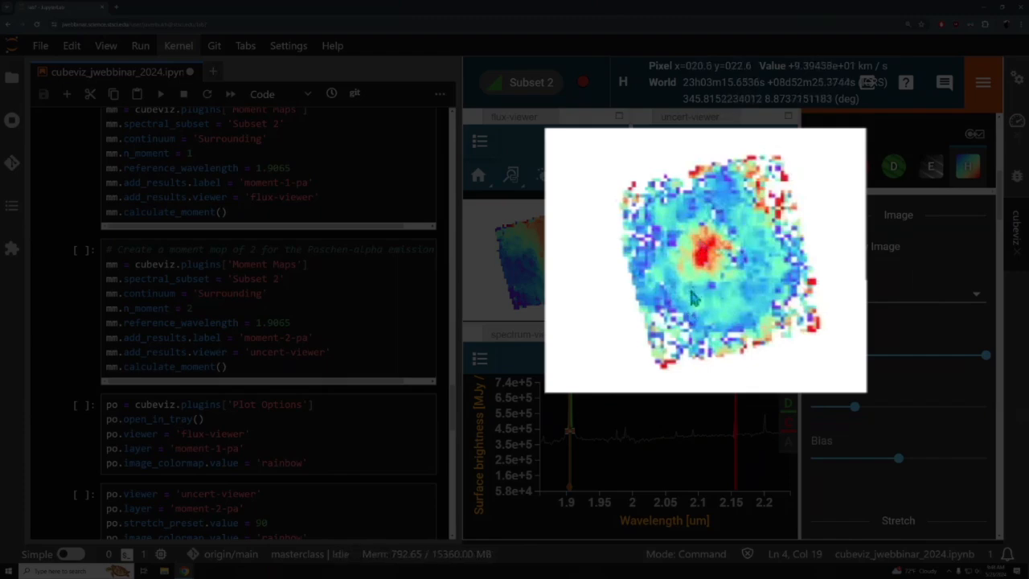
# - Read on to the notebook's spatial subset section and switch the flux-viewer to display the moment-0-pa map
pyautogui.scroll(-10, 270, 322)
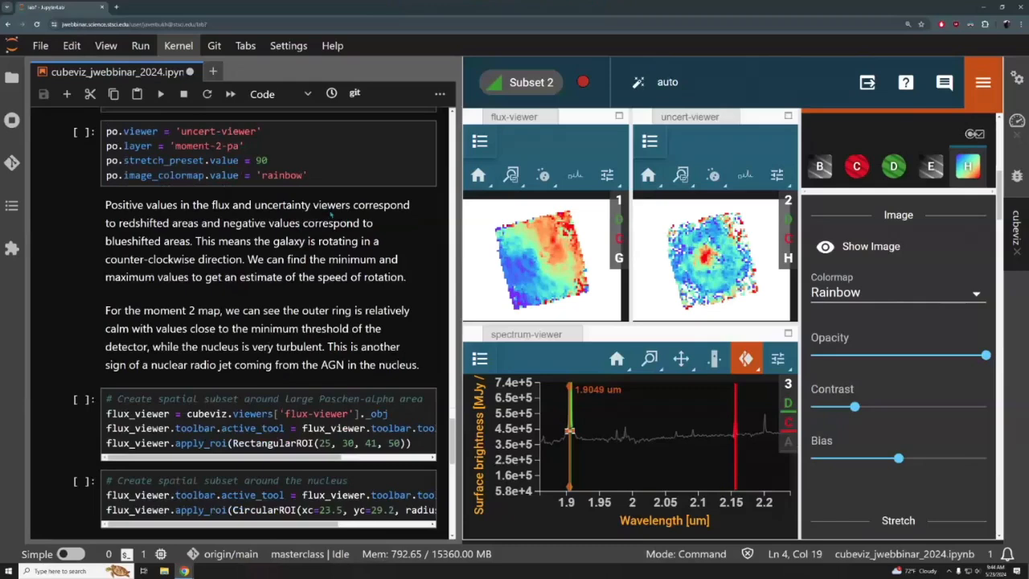
pyautogui.scroll(-2, 331, 213)
pyautogui.scroll(-3, 328, 230)
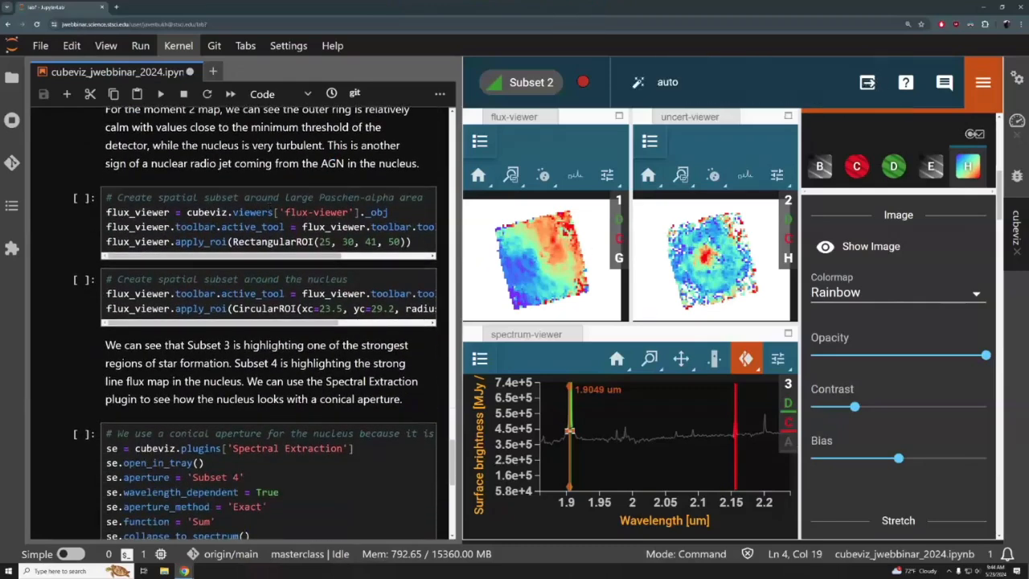
pyautogui.scroll(-1, 337, 241)
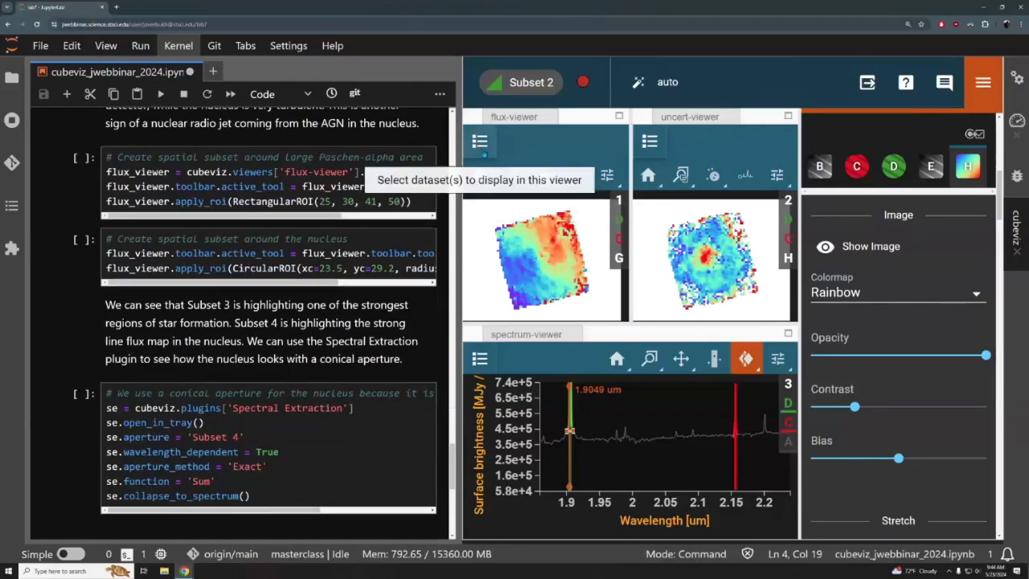
pyautogui.click(480, 142)
pyautogui.click(488, 285)
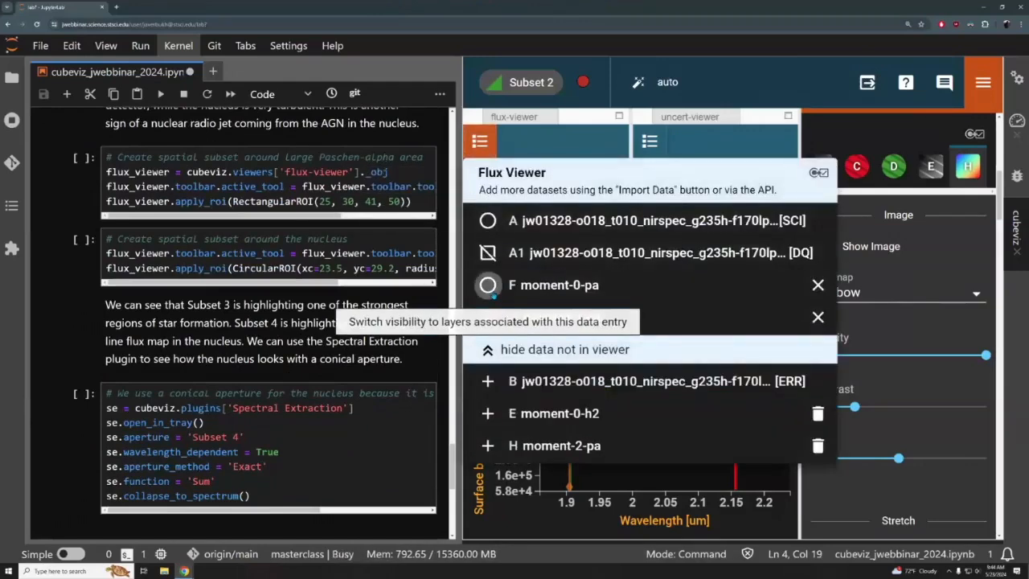
pyautogui.click(489, 144)
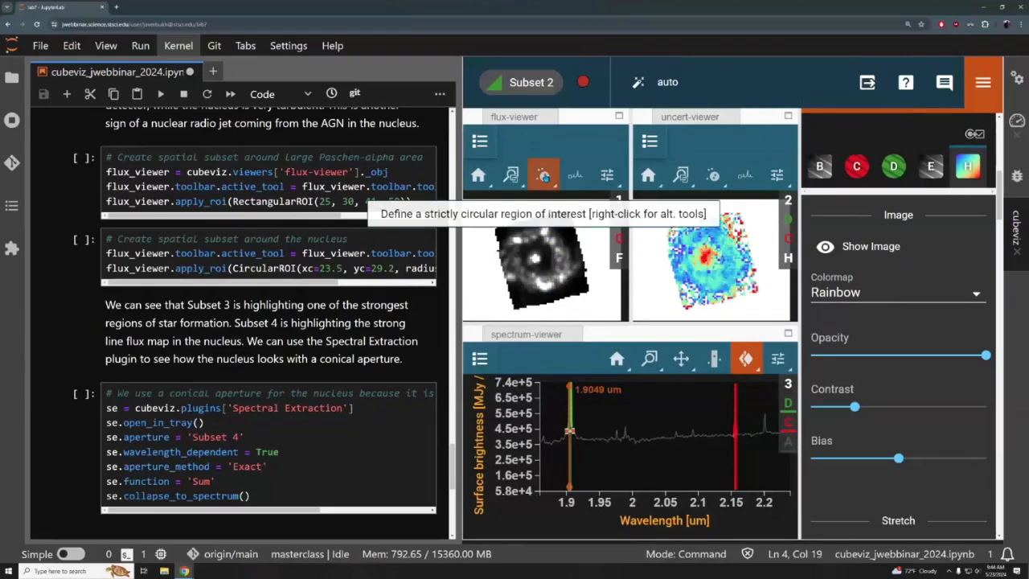
# - Draw a rectangular spatial subset over the bright star-forming region above the nucleus in the flux-viewer, and collapse Plot Options
pyautogui.rightClick(544, 176)
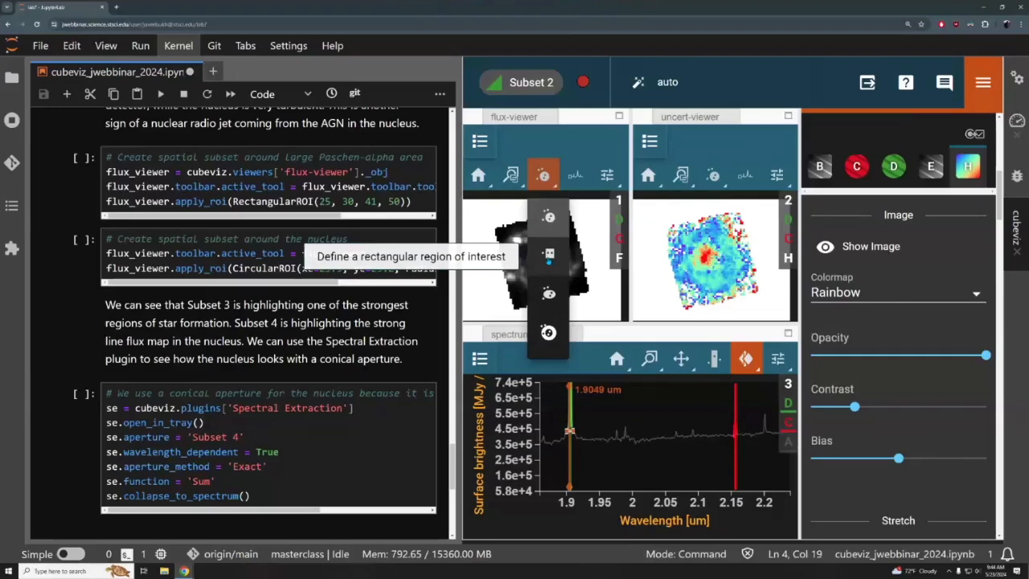
pyautogui.click(549, 254)
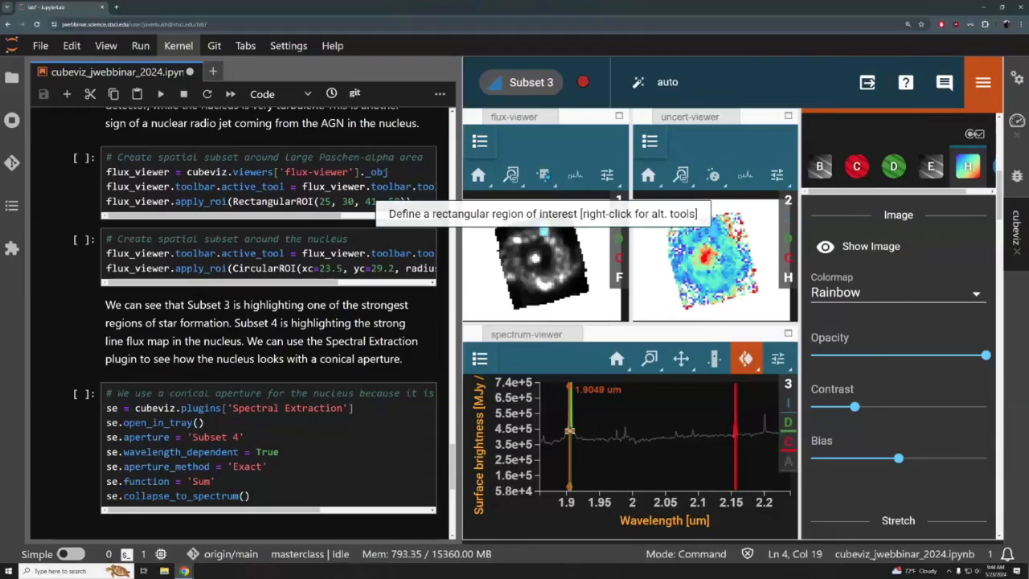
pyautogui.scroll(8, 908, 209)
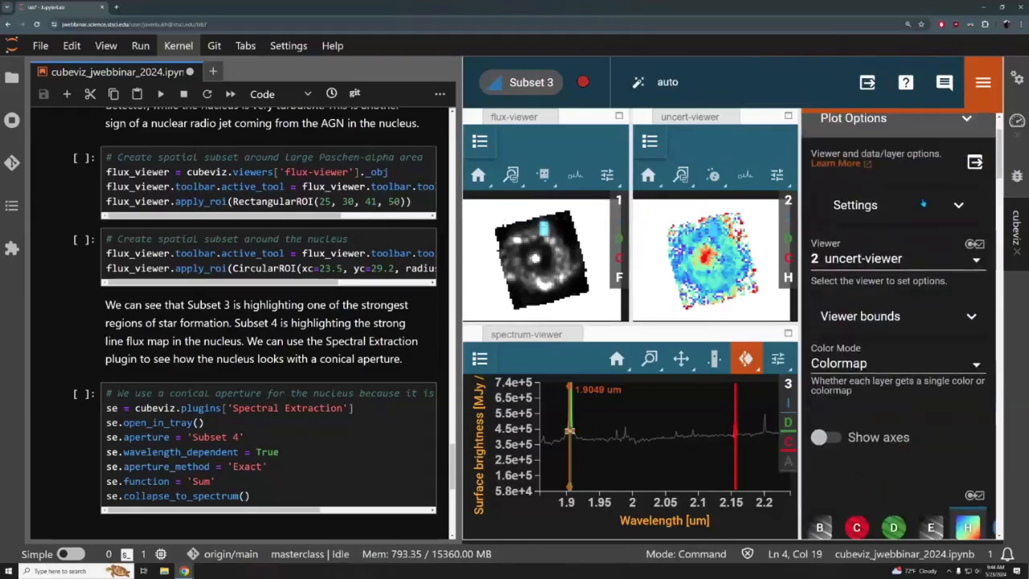
pyautogui.click(908, 201)
pyautogui.scroll(-1, 909, 209)
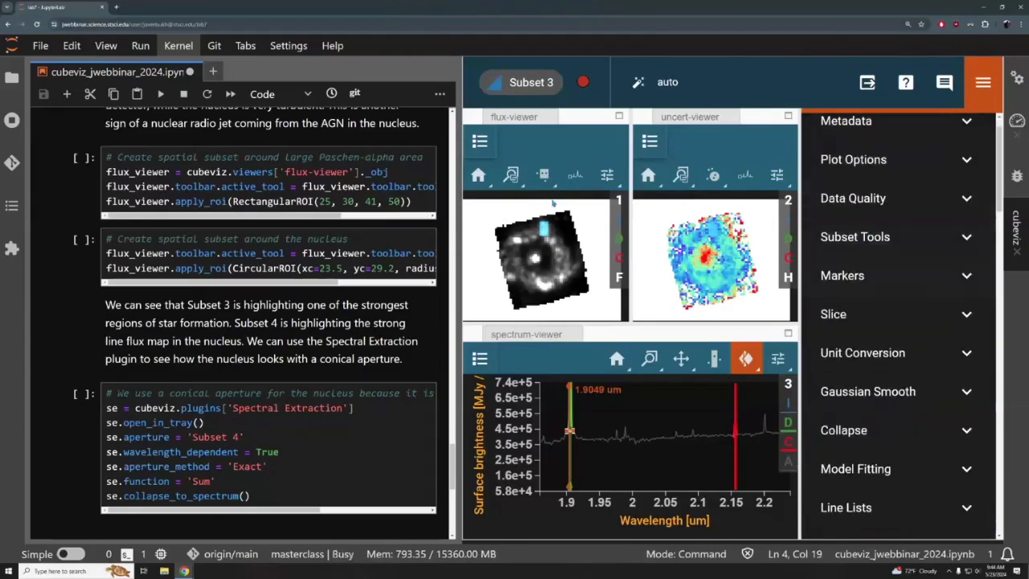
# - Create a new circular subset around the nucleus, centred near pixel (23.5, 30), and reset the spectrum-viewer zoom
pyautogui.rightClick(543, 175)
pyautogui.click(544, 217)
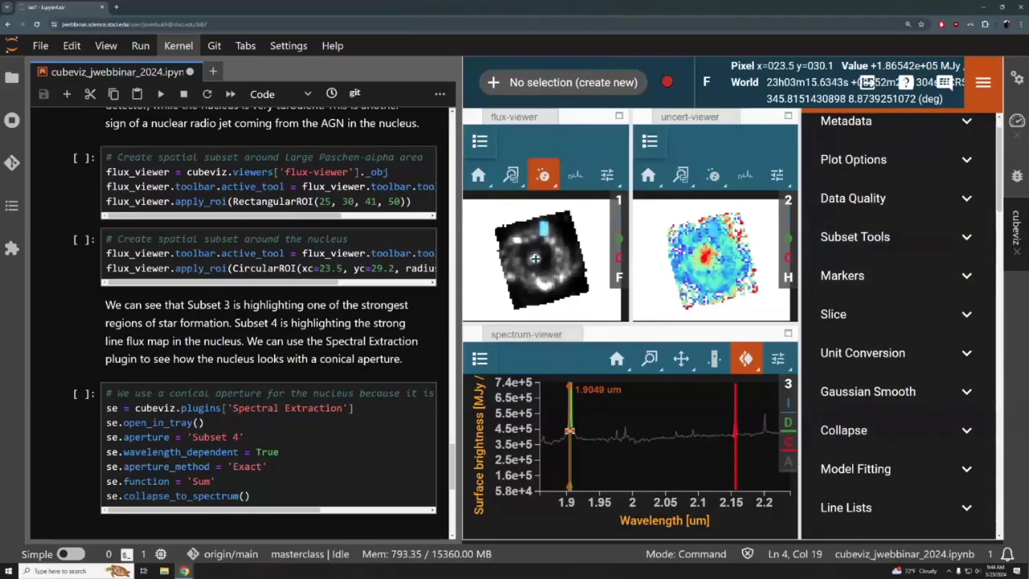
pyautogui.moveTo(534, 257); pyautogui.dragTo(549, 259)
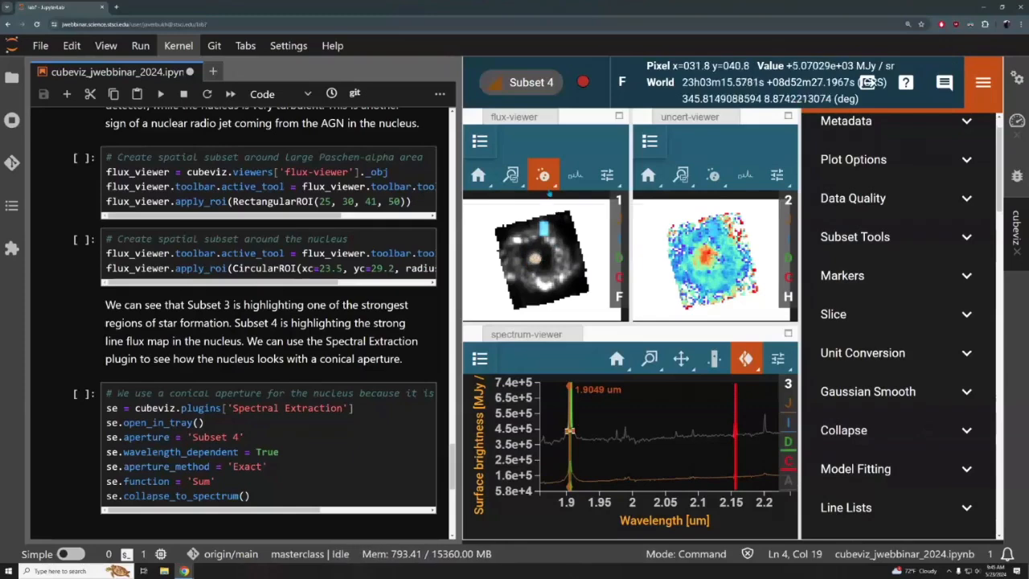
pyautogui.click(543, 175)
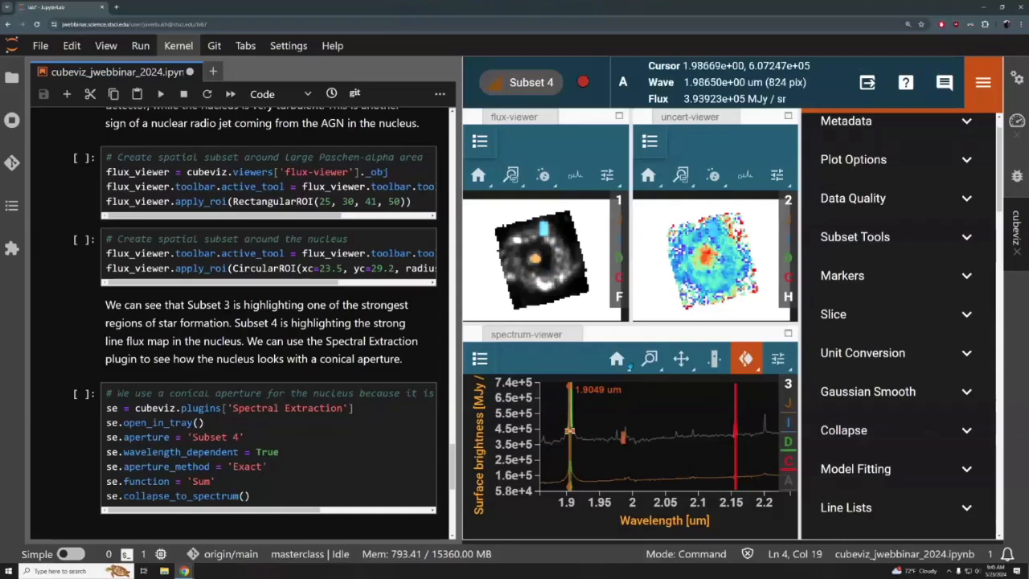
pyautogui.click(617, 360)
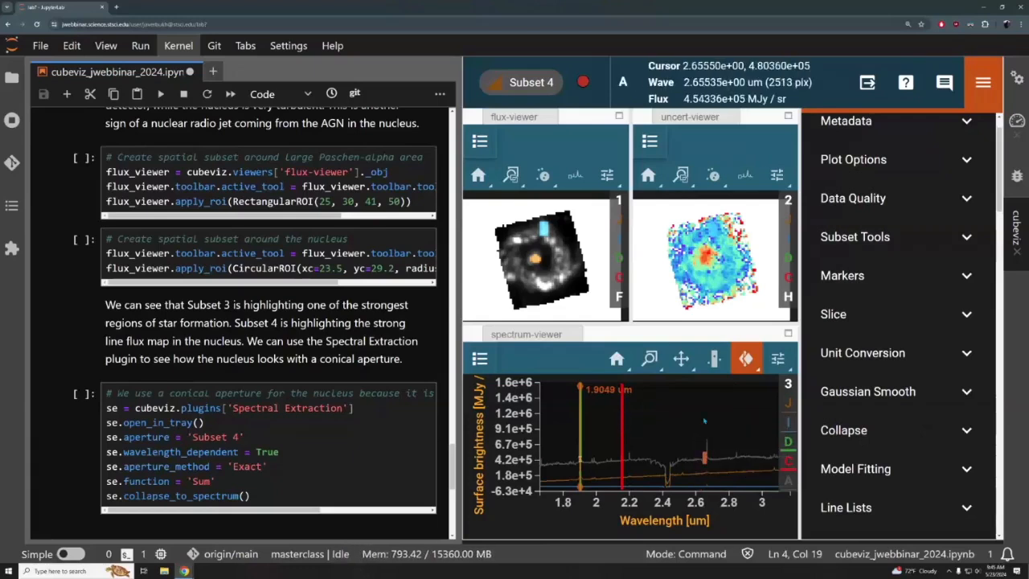
# - Open the Spectral Extraction plugin and choose Subset 4 as the spatial aperture
pyautogui.scroll(-2, 886, 299)
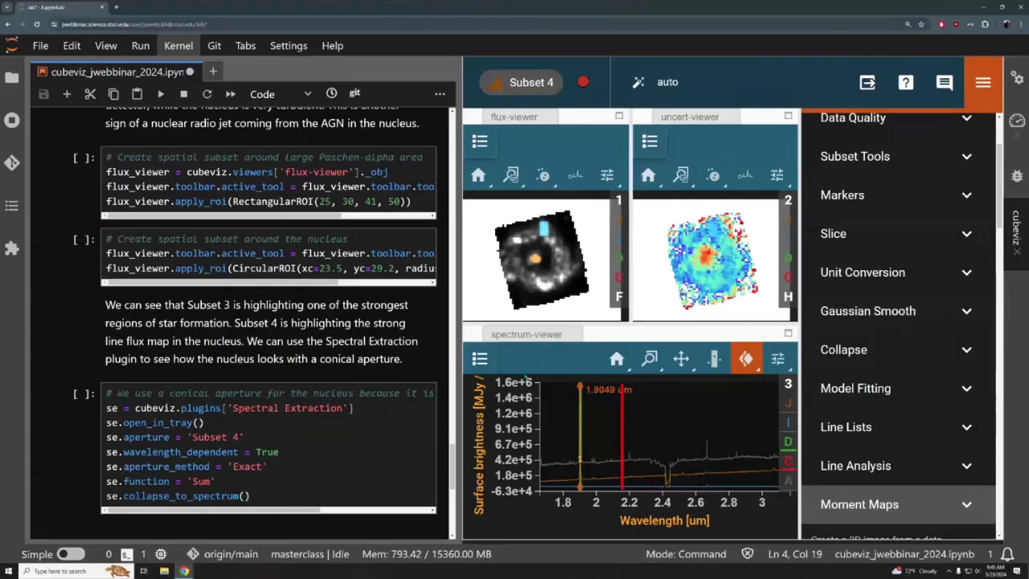
pyautogui.scroll(-3, 941, 303)
pyautogui.click(923, 310)
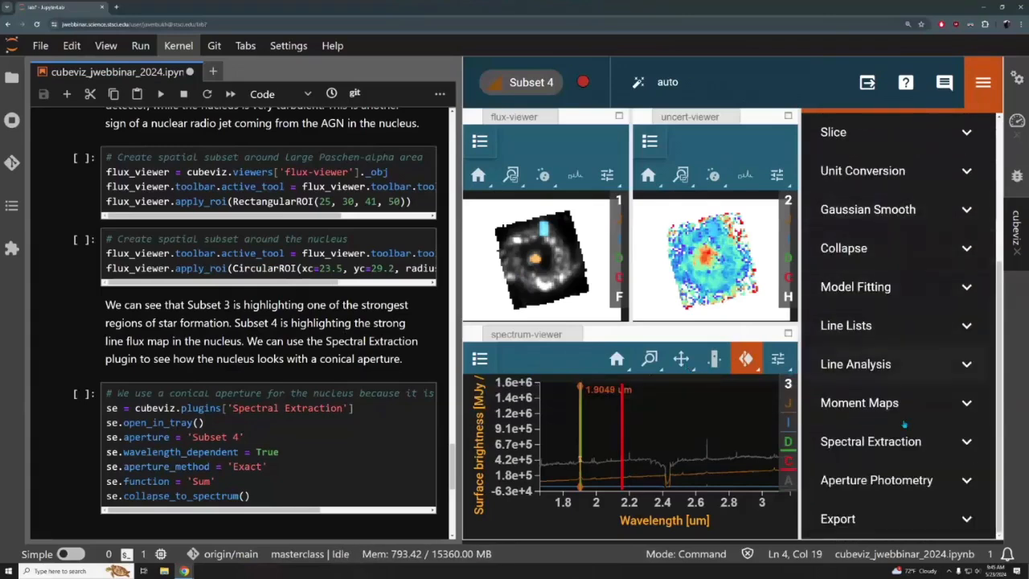
pyautogui.click(904, 439)
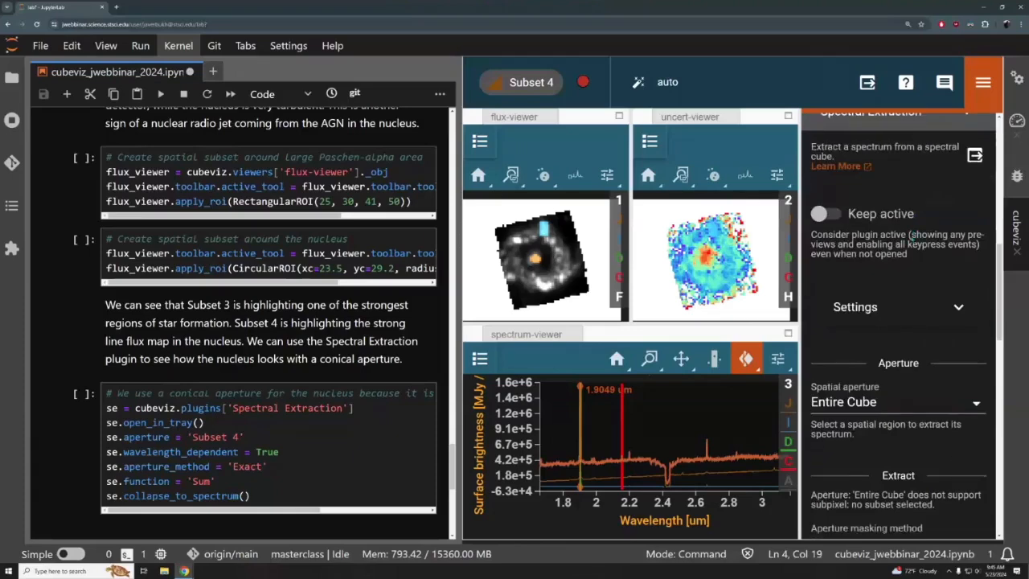
pyautogui.scroll(-2, 908, 258)
pyautogui.click(908, 291)
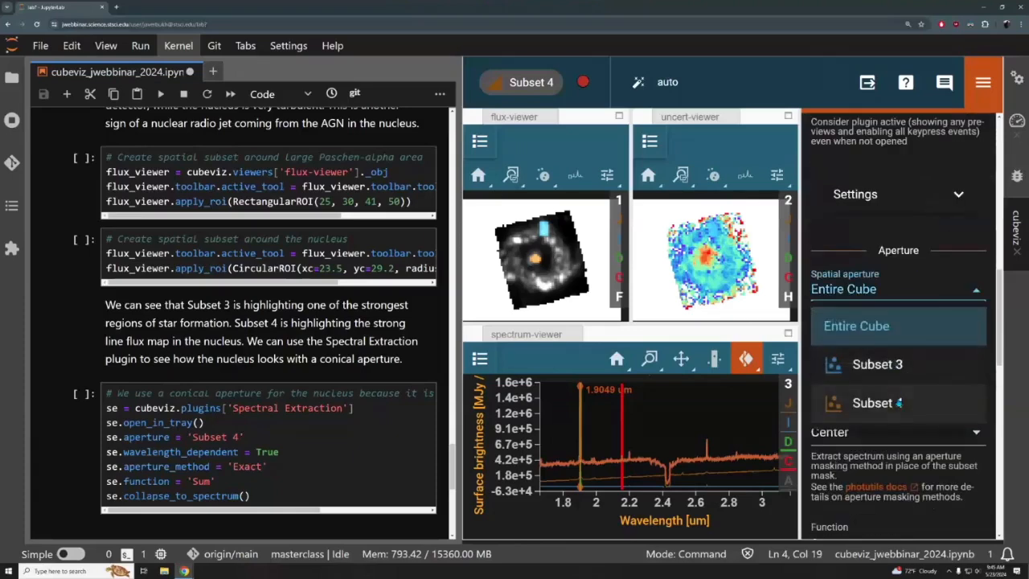
pyautogui.click(877, 402)
# - Make the Subset 4 aperture wavelength dependent and adopt the current slice as its reference wavelength
pyautogui.scroll(-1, 876, 402)
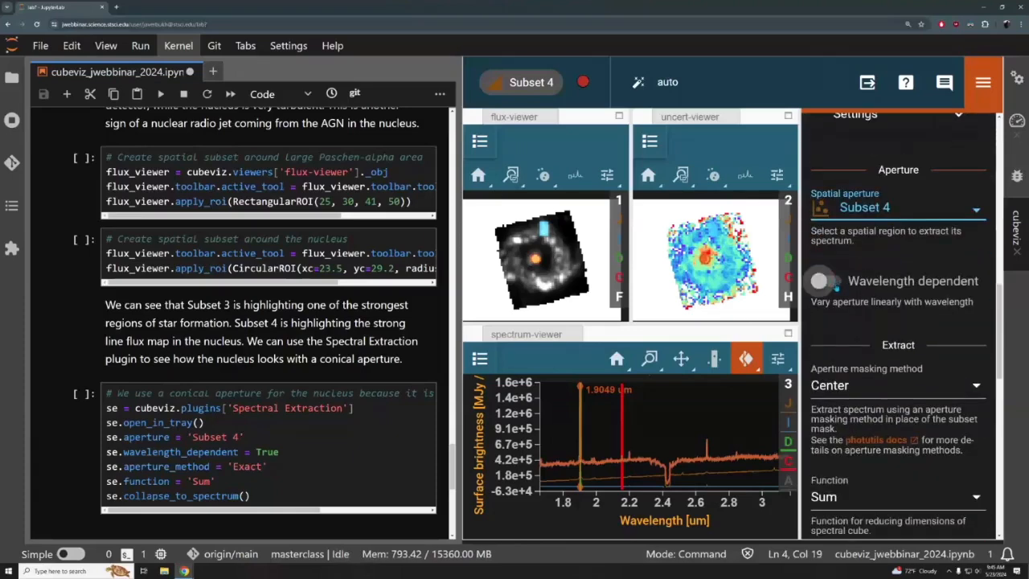
pyautogui.click(820, 280)
pyautogui.scroll(-1, 893, 362)
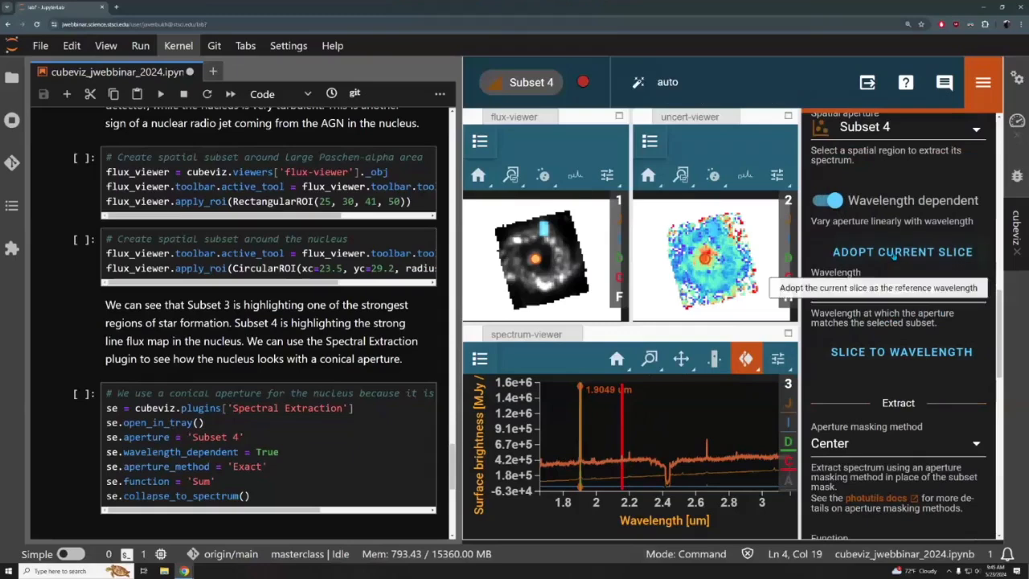
pyautogui.click(894, 254)
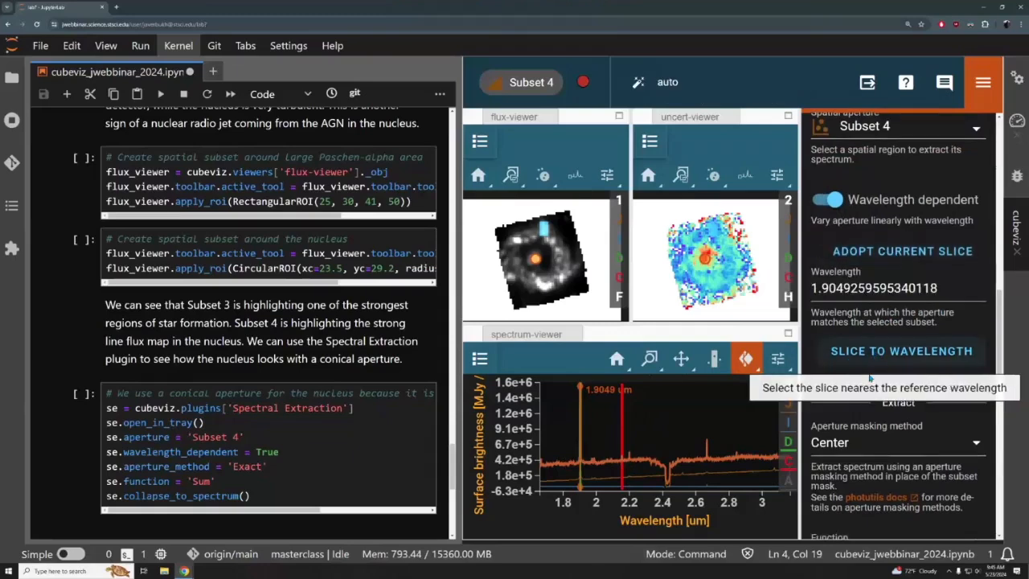
# - Set the aperture masking method to Exact and extract the Subset 4 spectrum with the Sum function into the spectrum-viewer
pyautogui.scroll(-1, 876, 370)
pyautogui.scroll(-3, 876, 372)
pyautogui.click(876, 245)
pyautogui.click(859, 281)
pyautogui.scroll(-3, 856, 304)
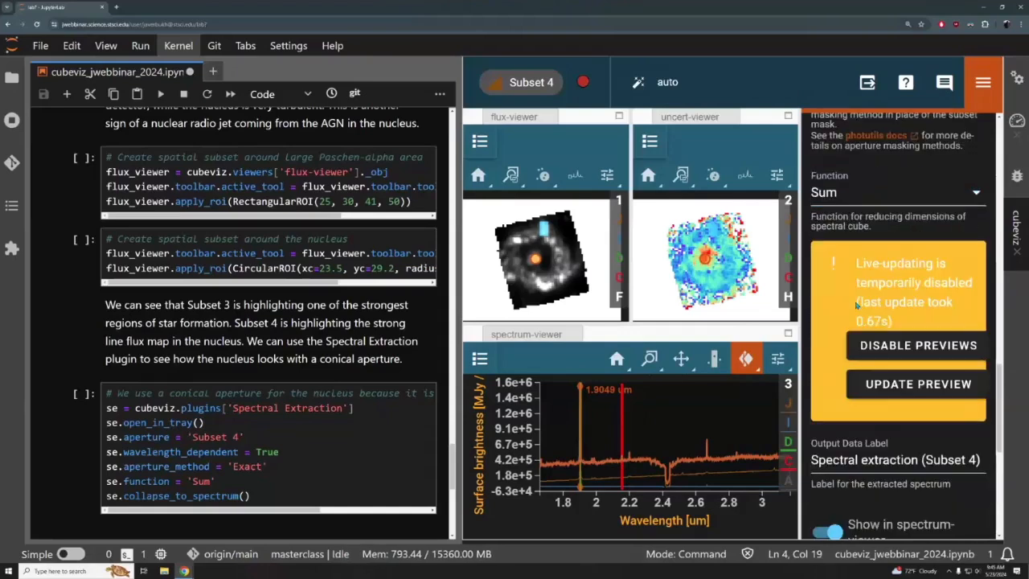
pyautogui.scroll(-5, 856, 304)
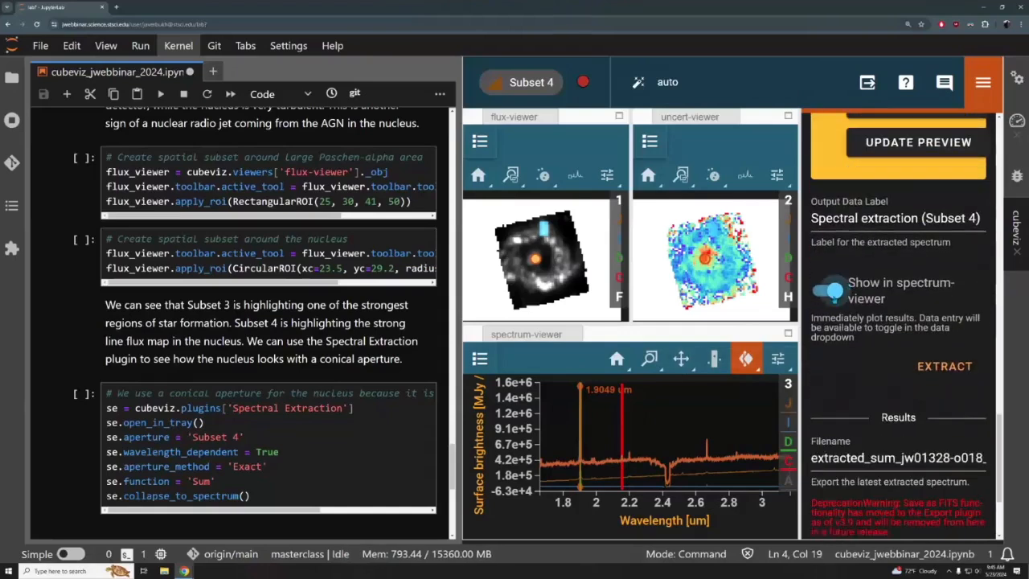
pyautogui.click(959, 372)
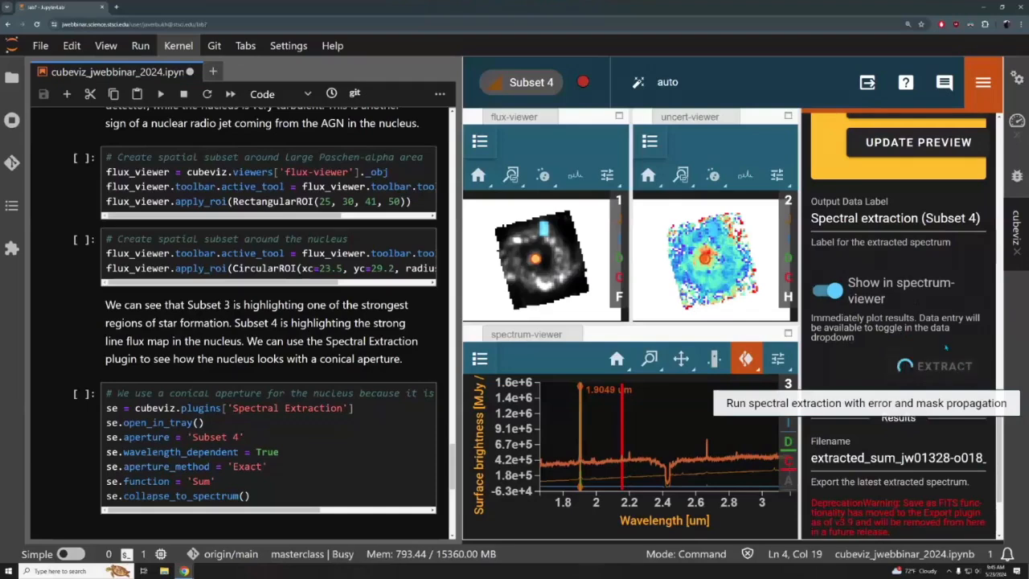
pyautogui.scroll(-1, 869, 365)
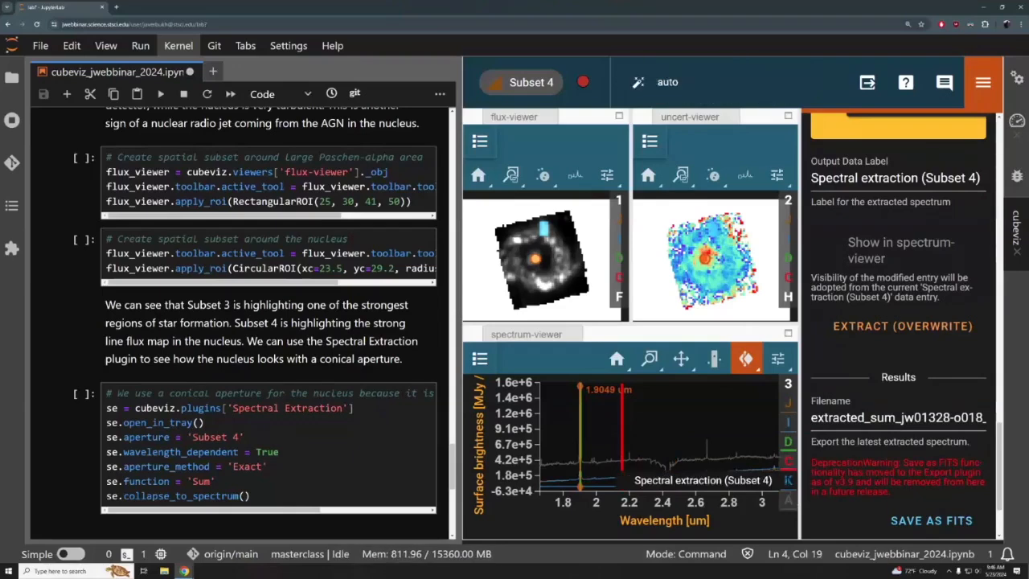
# - Hide the original SCI cube's spectrum in the spectrum-viewer, leaving the Subset 4 spectral extraction enabled
pyautogui.click(480, 358)
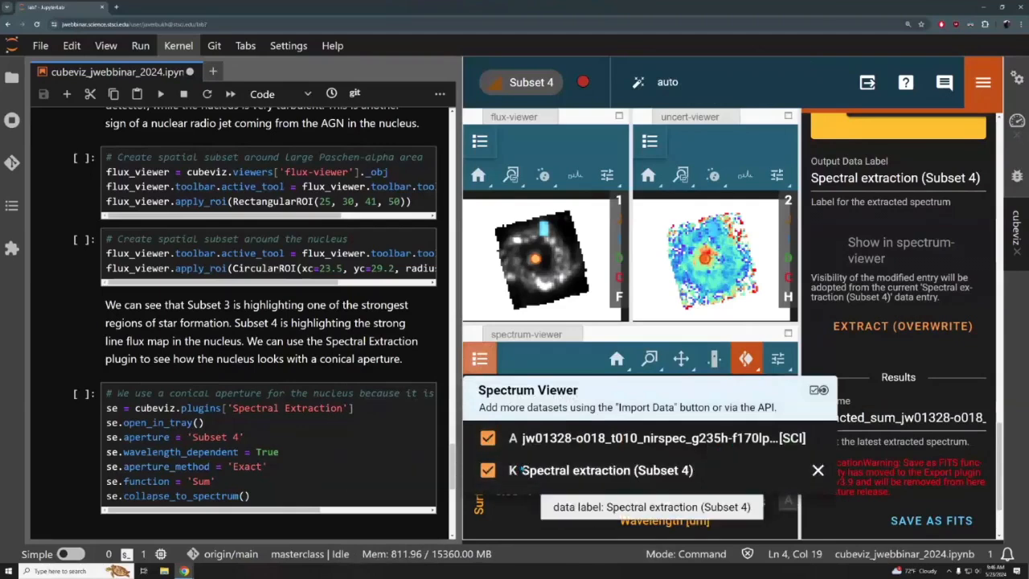
pyautogui.click(487, 439)
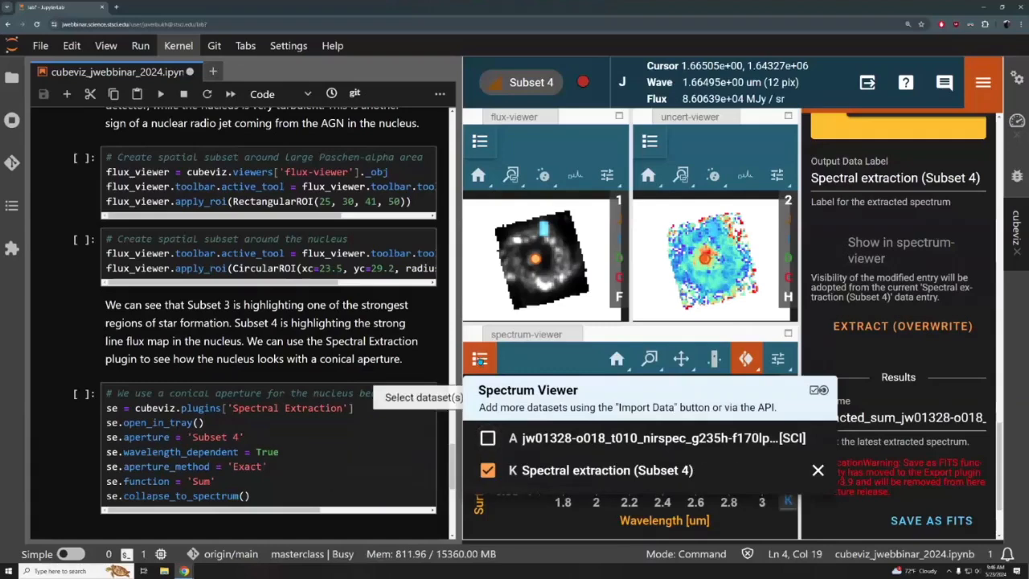
pyautogui.click(481, 360)
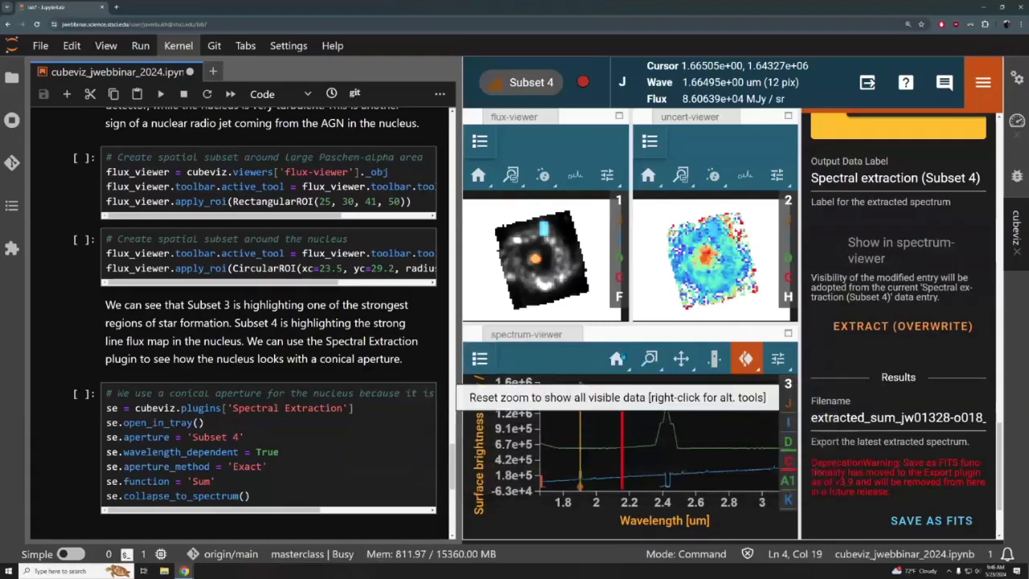
# - Reset the spectrum-viewer zoom to fit the visible Subset 4 spectrum
pyautogui.click(616, 359)
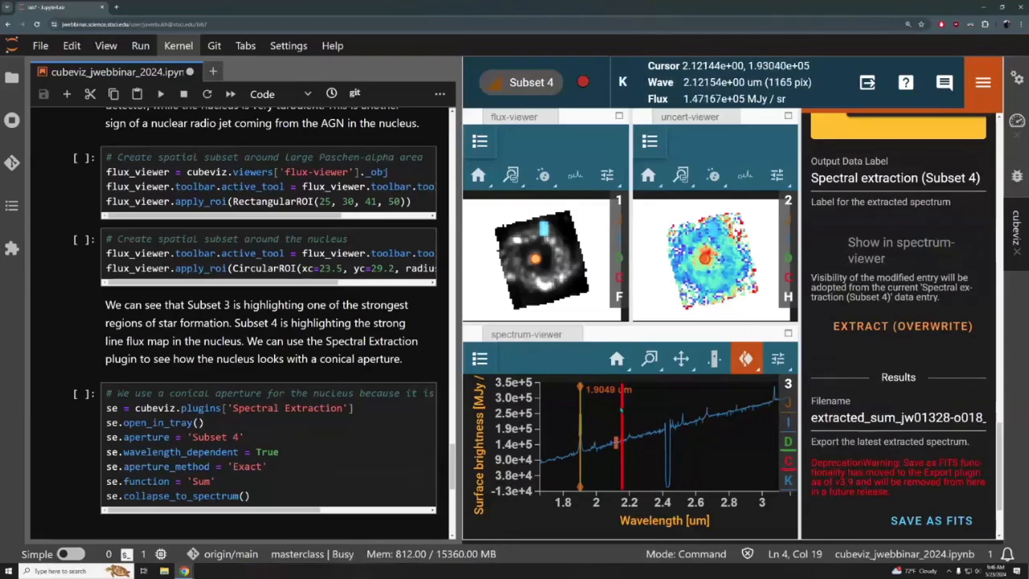
pyautogui.scroll(-3, 201, 294)
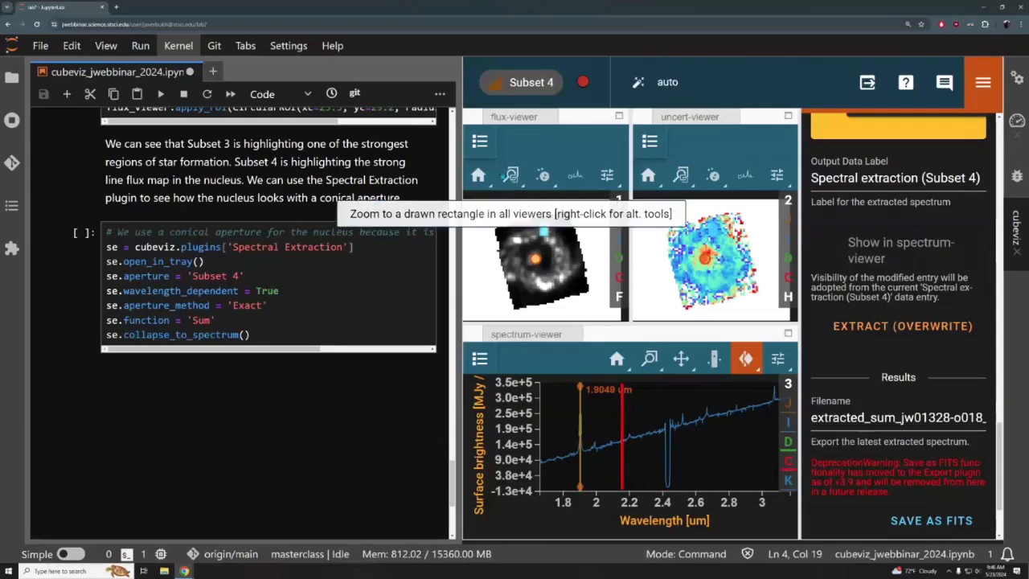
# - Display the original SCI cube with its DQ layer overlaid in the flux-viewer in place of the moment-0-pa map
pyautogui.click(480, 143)
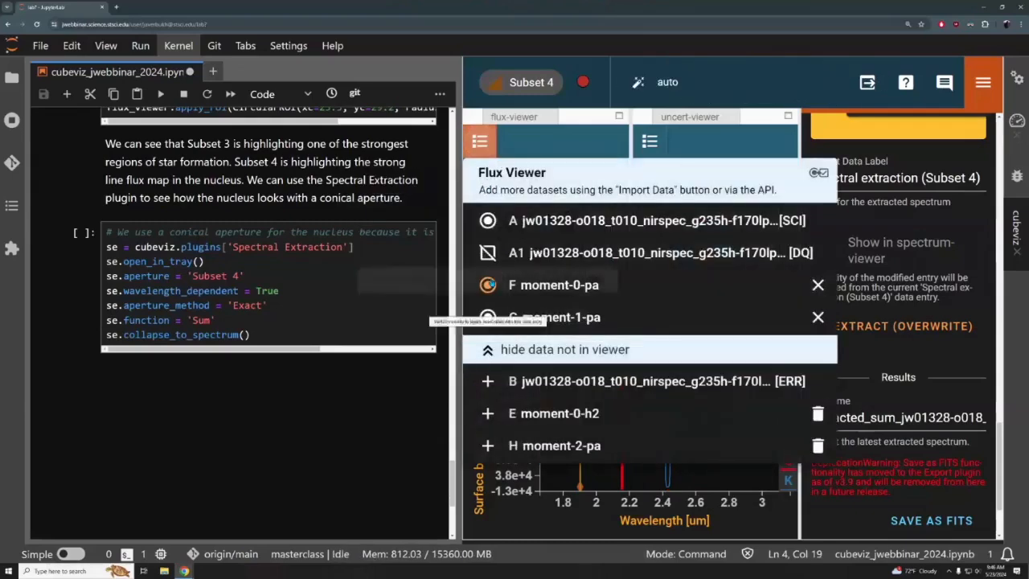
pyautogui.click(488, 221)
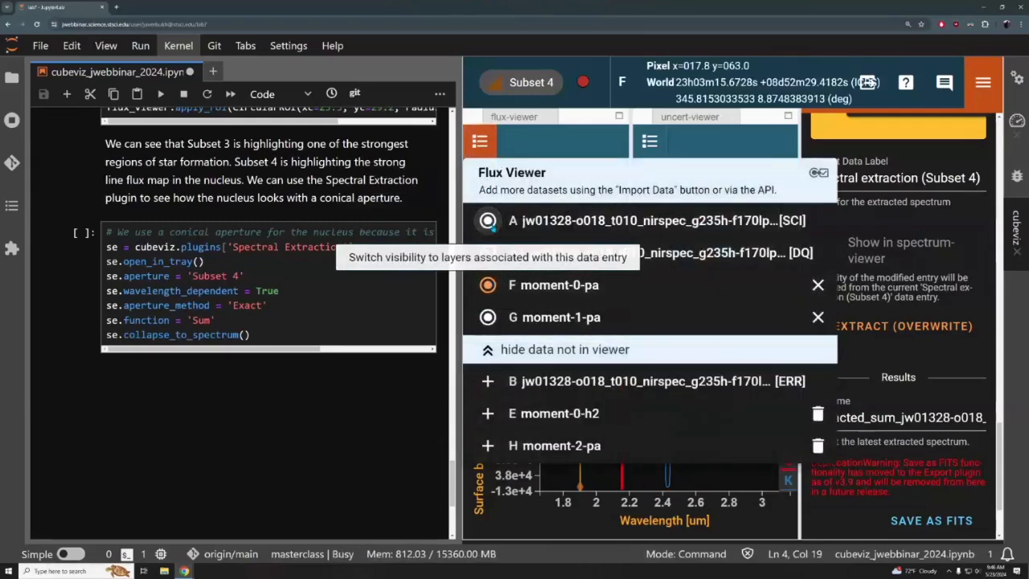
pyautogui.click(488, 253)
pyautogui.click(480, 142)
# - Move the slice to 2.3203 um and preview single-spaxel spectra from the flux-viewer cube in the spectrum-viewer
pyautogui.click(649, 397)
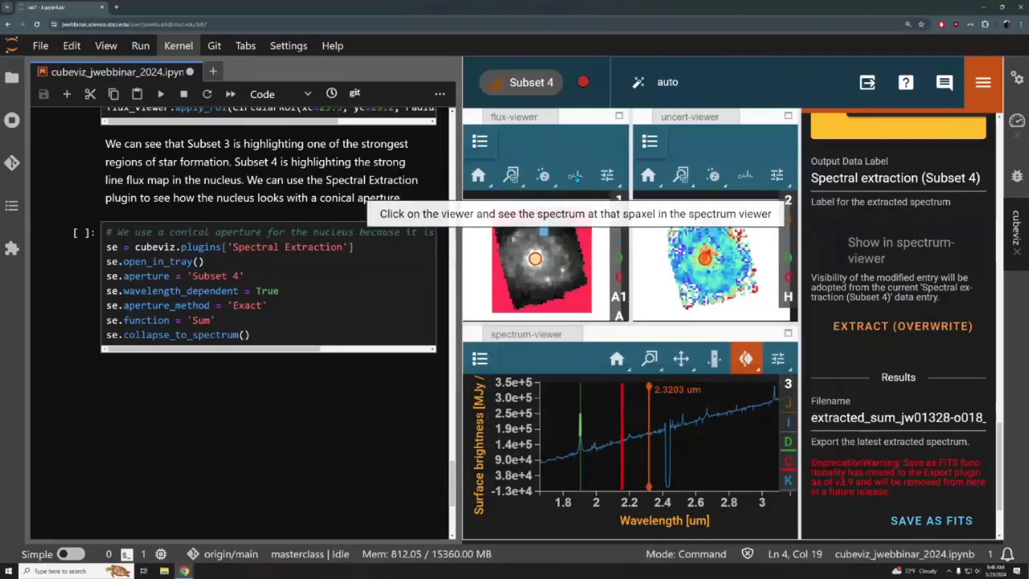
pyautogui.click(576, 177)
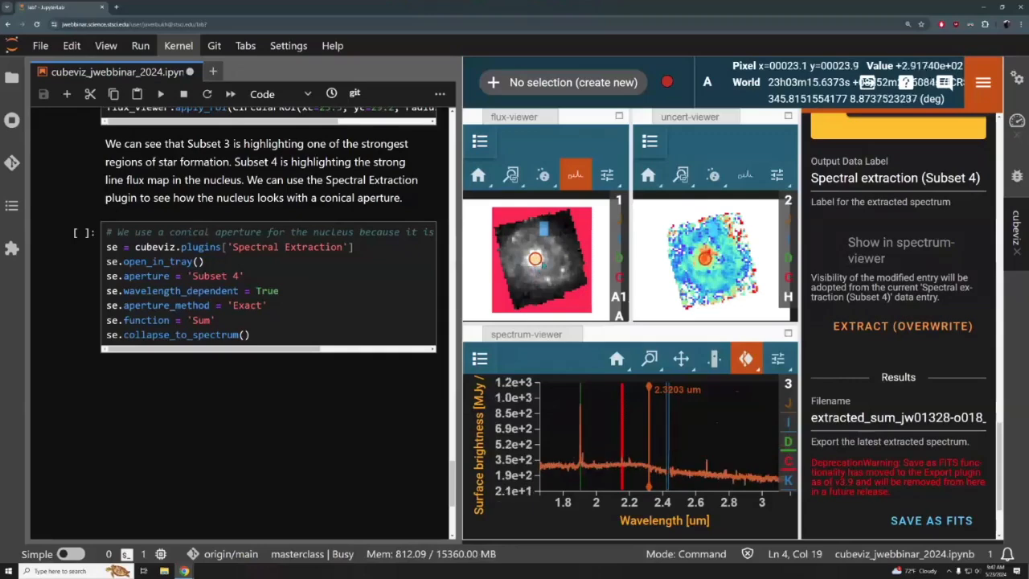
# - Open the Unit Conversion plugin and set the spectral axis display unit to Hz
pyautogui.scroll(10, 885, 279)
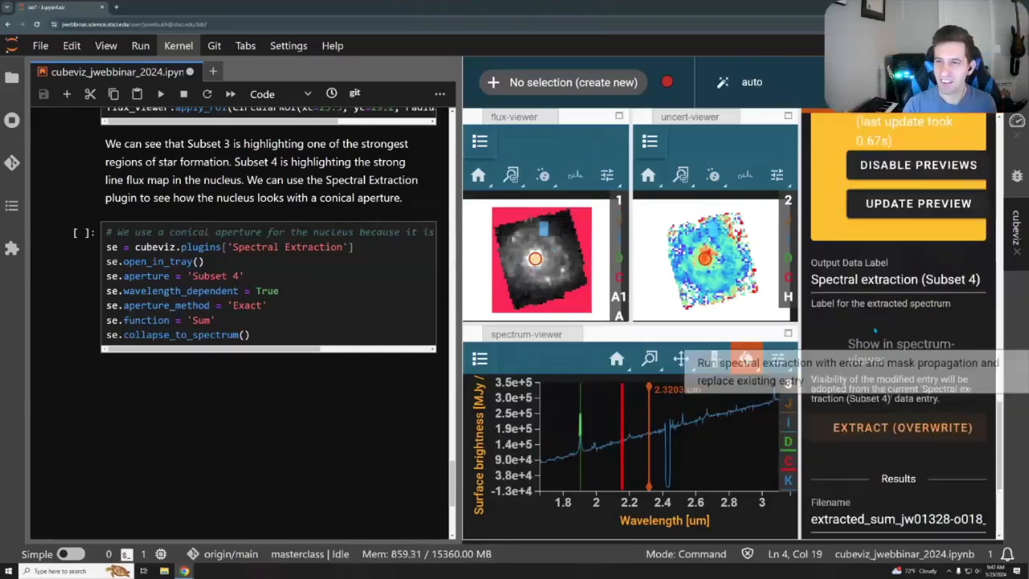
pyautogui.scroll(8, 884, 280)
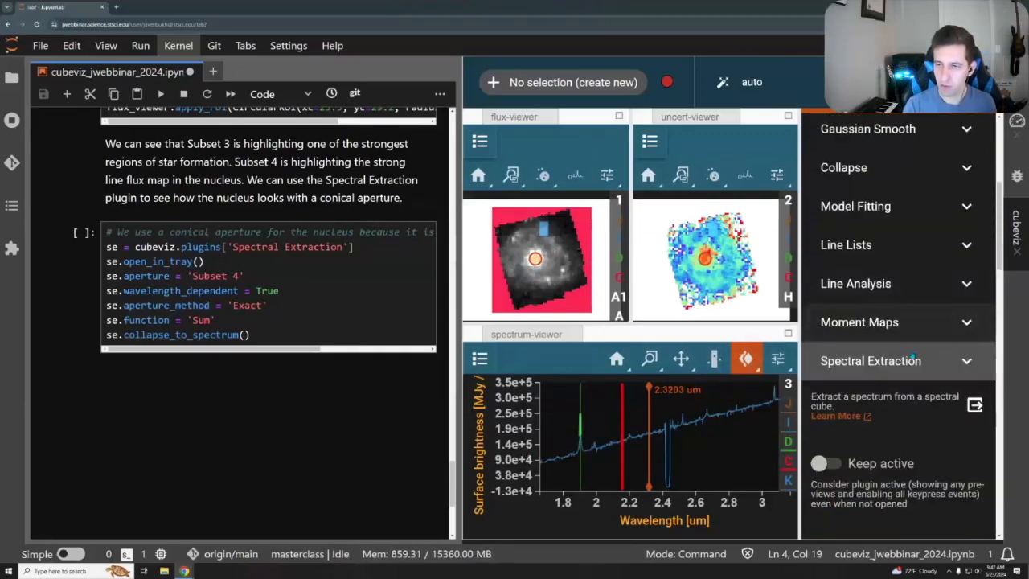
pyautogui.click(887, 226)
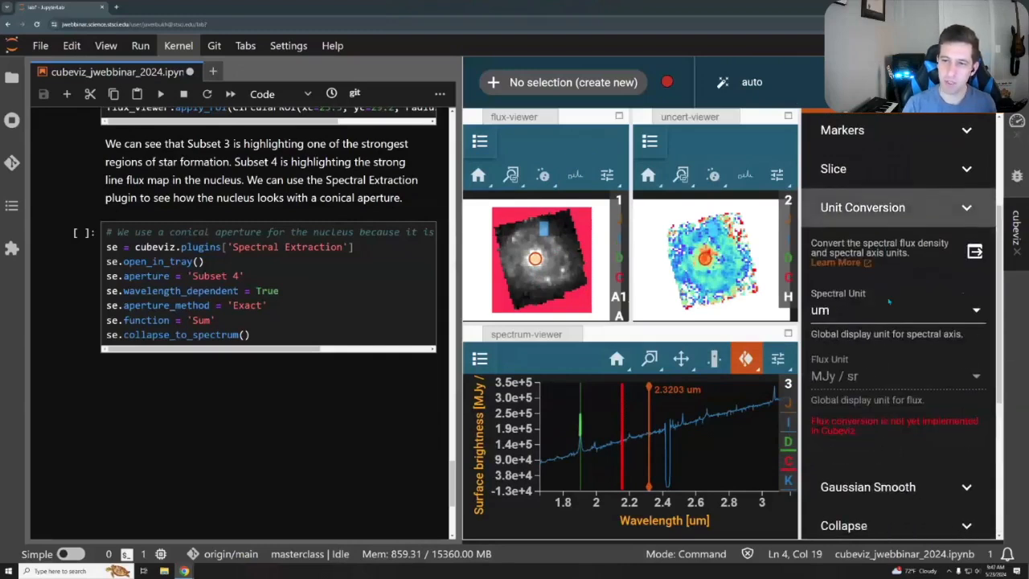
pyautogui.scroll(-1, 879, 303)
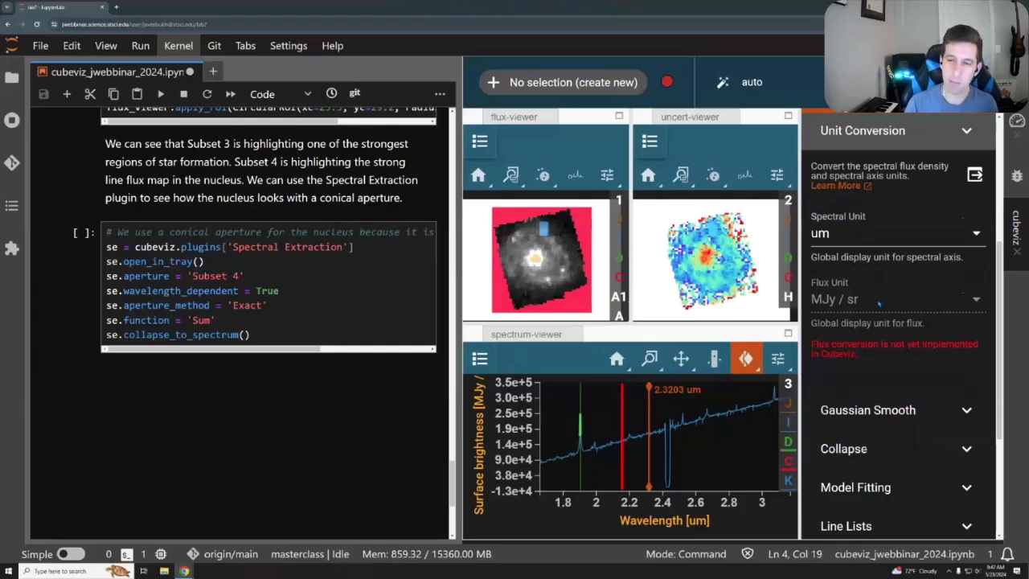
pyautogui.click(885, 236)
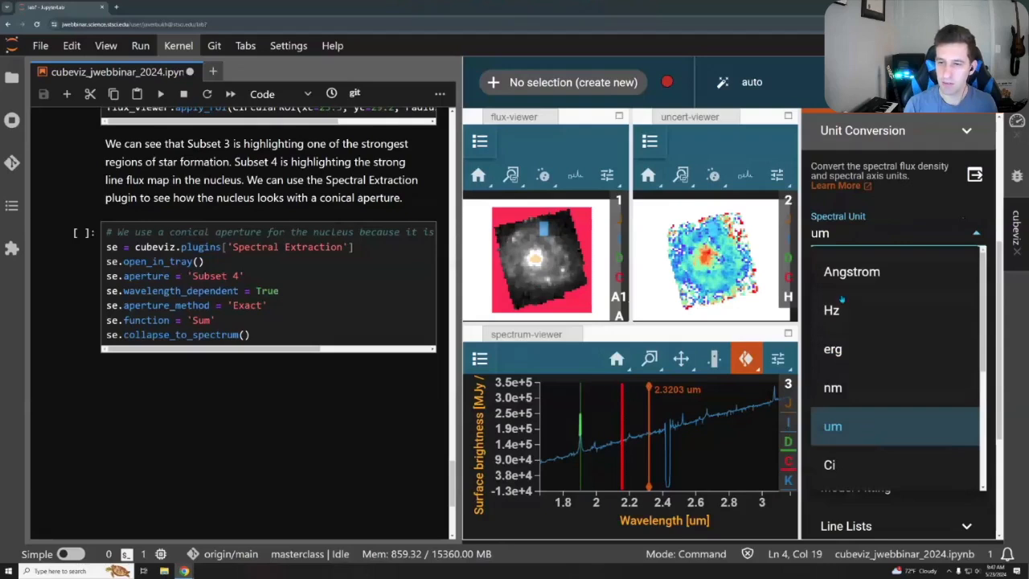
pyautogui.click(845, 306)
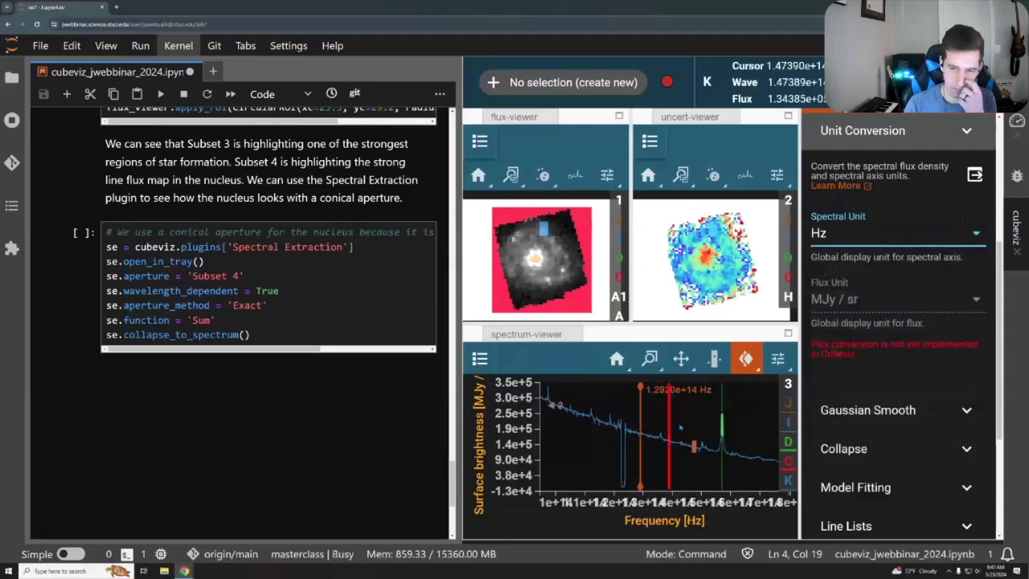
# - Move the slice indicator along the frequency axis to 1.6923e+14 Hz in the spectrum-viewer
pyautogui.click(688, 426)
pyautogui.click(585, 414)
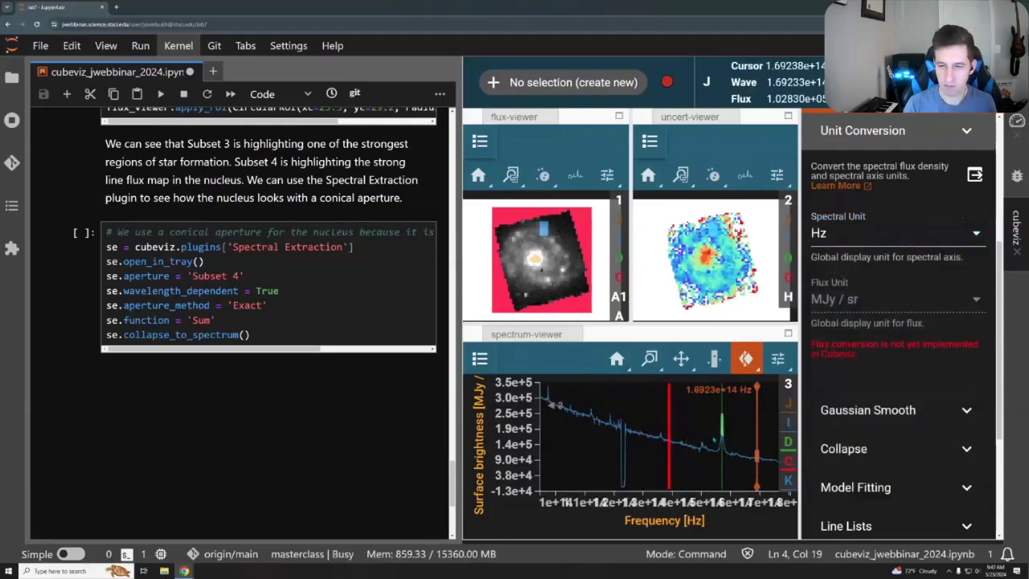